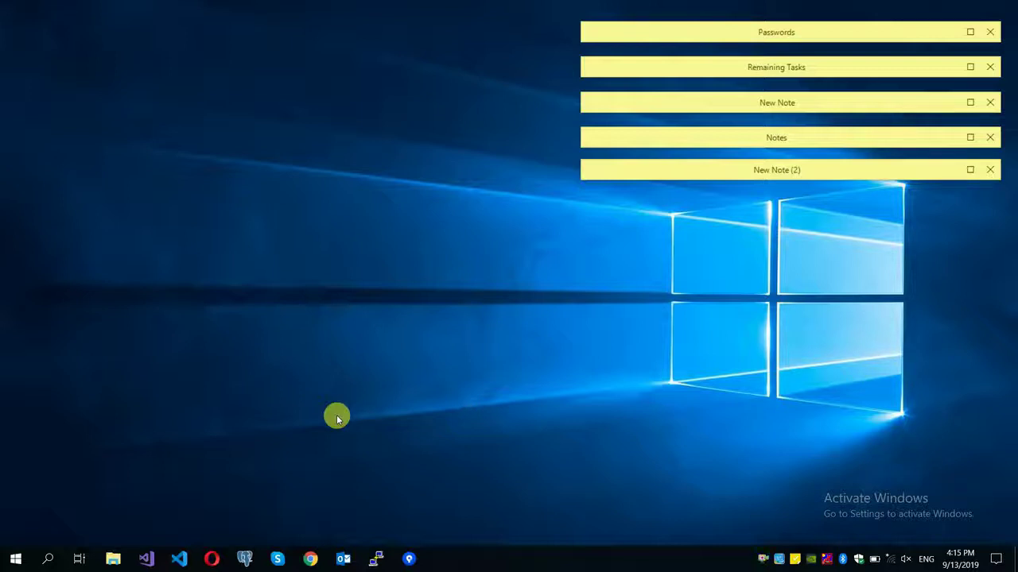
Open the most recent e-Surveillance.sln solution in Visual Studio 2017.
right_click(150, 558)
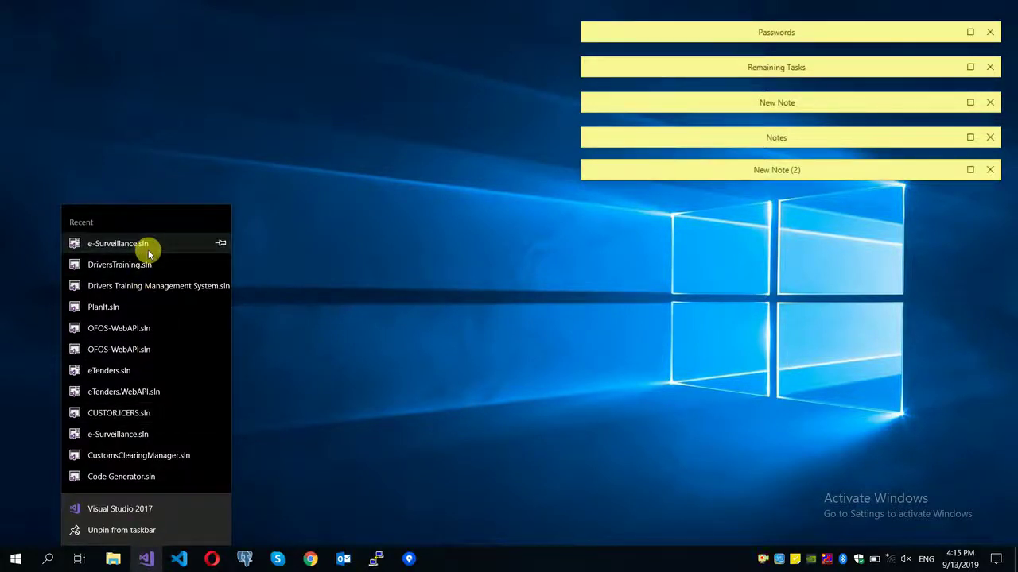
click(148, 249)
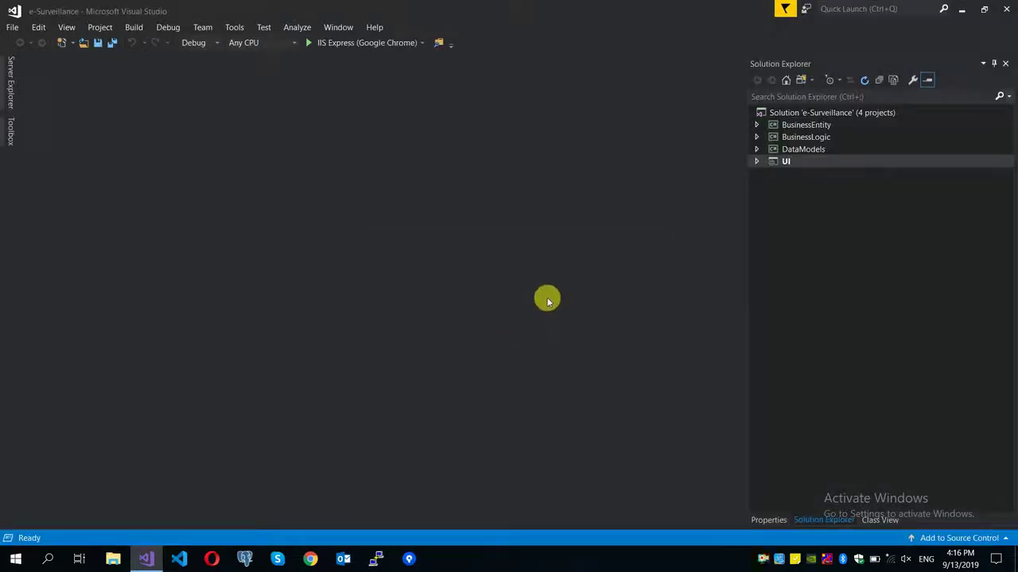
click(839, 179)
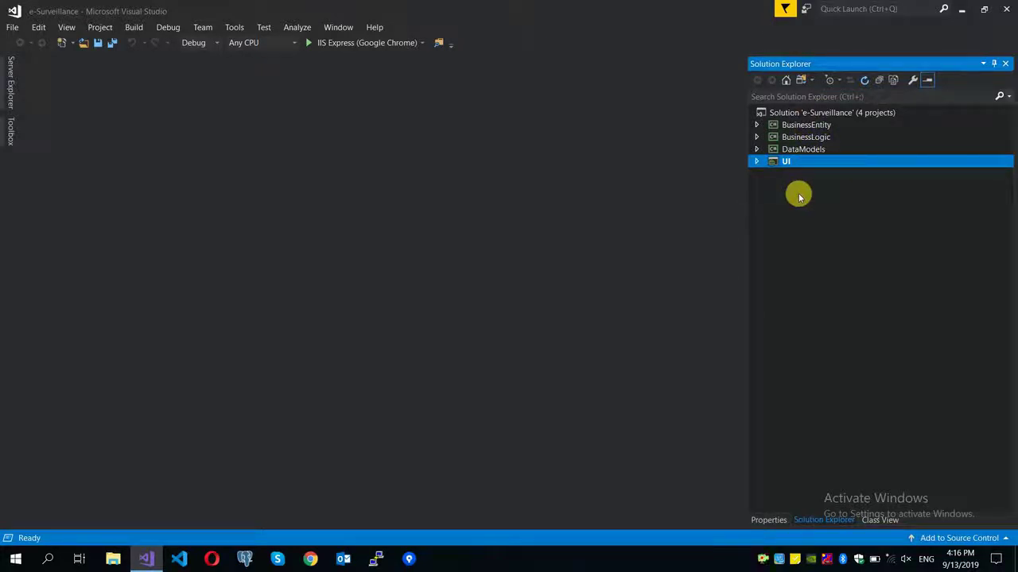
Look through the contents of the BusinessEntity, BusinessLogic and DataModels projects, collapsing each one after viewing.
double_click(787, 127)
double_click(787, 128)
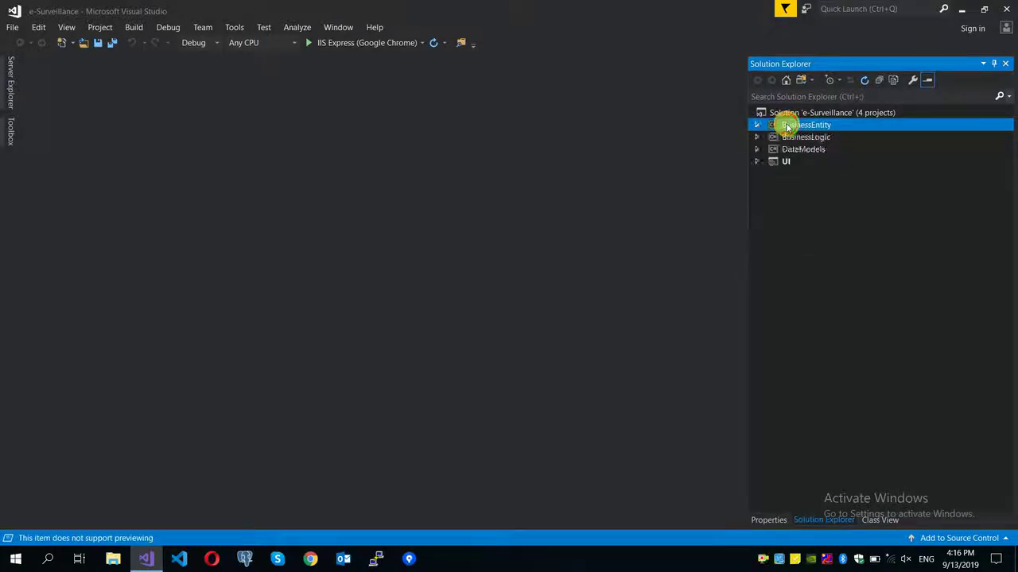
double_click(787, 137)
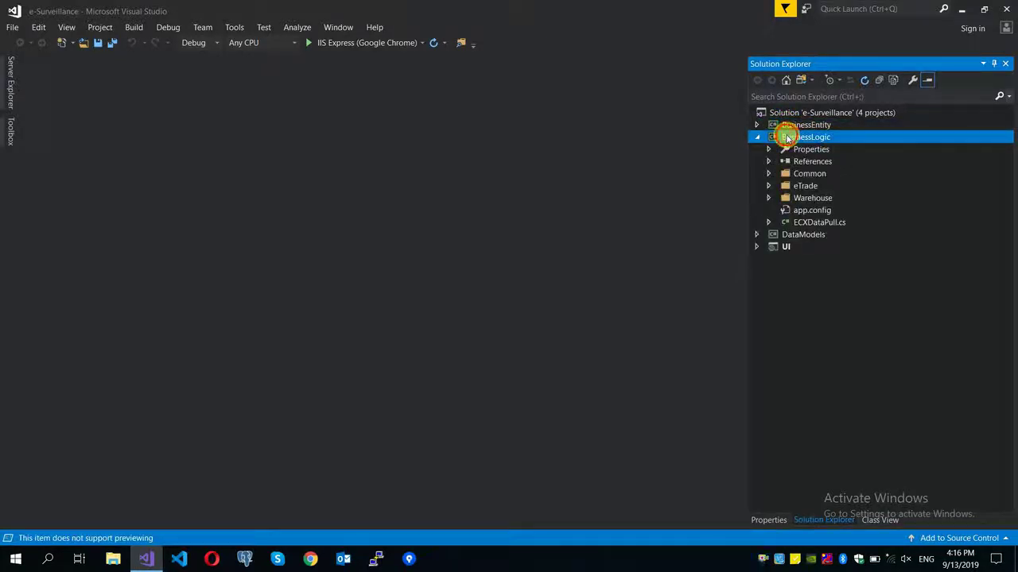
double_click(787, 138)
double_click(787, 150)
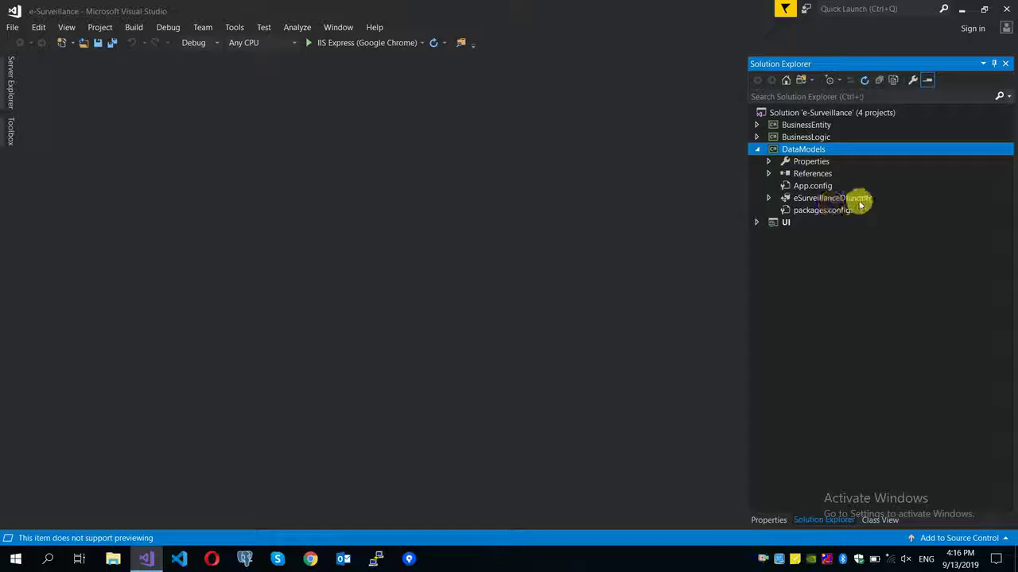
double_click(805, 150)
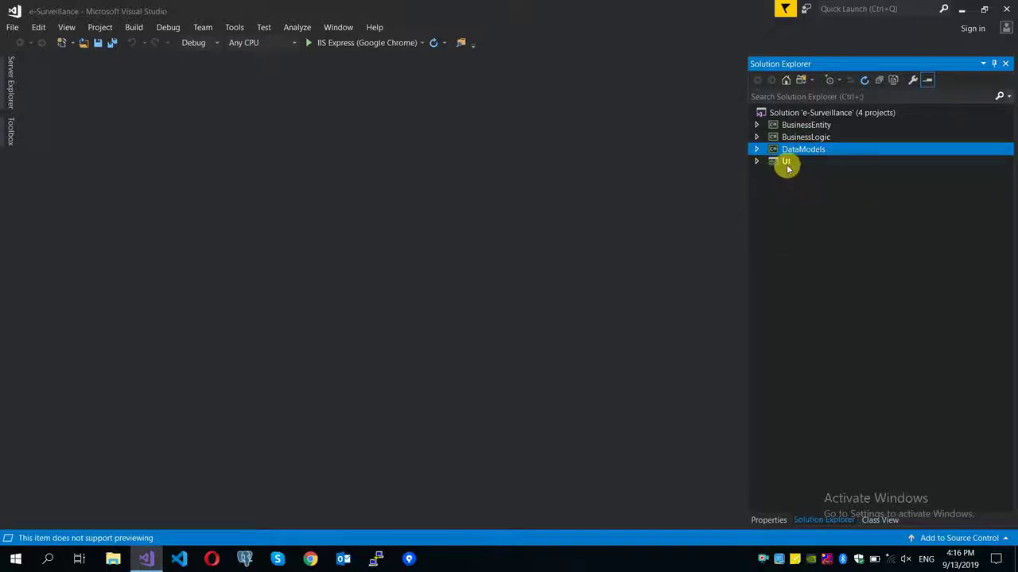
Expand the UI project and examine its Models, Views, Controllers and Scripts folders, leaving Scripts collapsed.
double_click(785, 163)
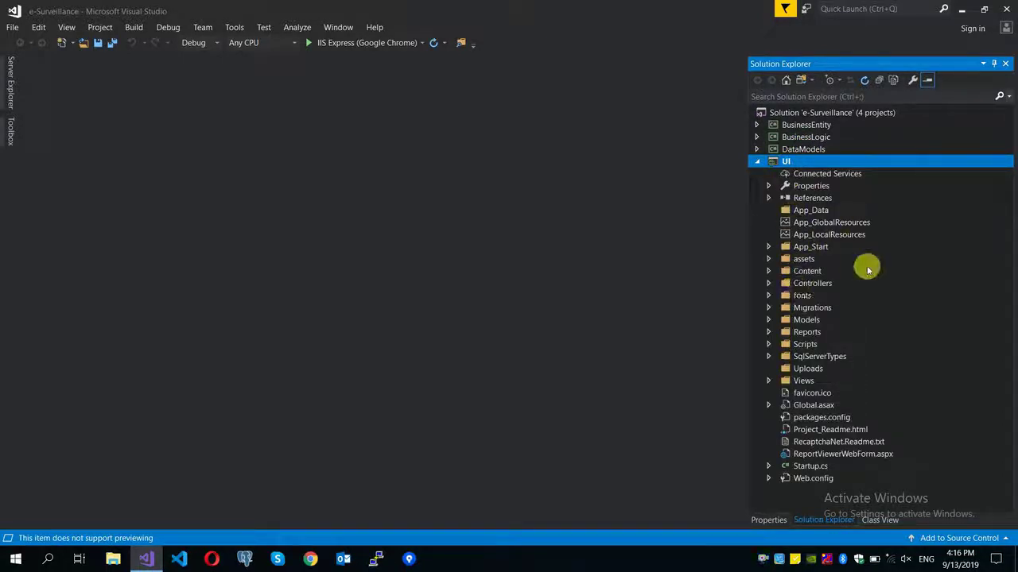
click(806, 322)
click(809, 381)
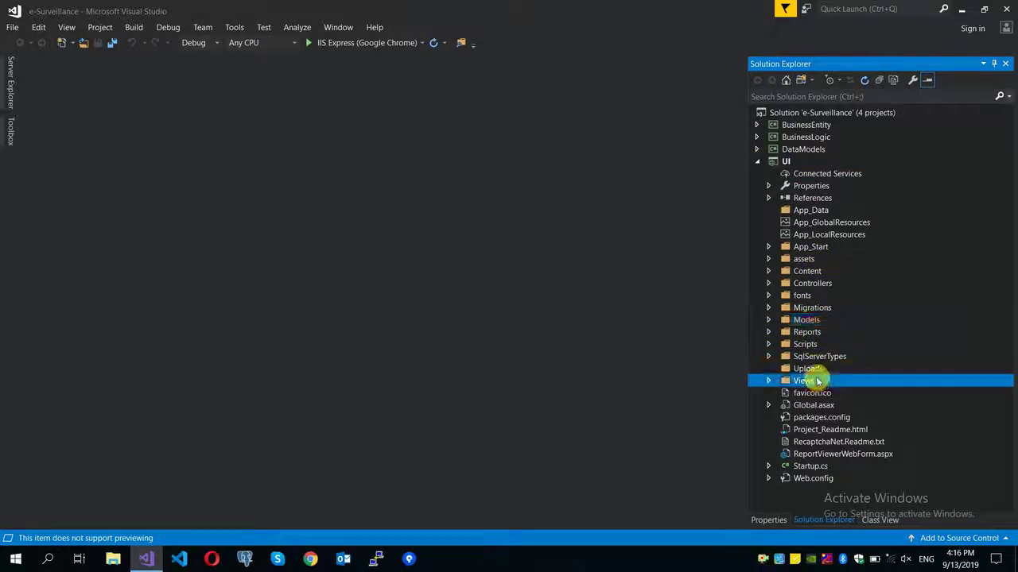
click(812, 284)
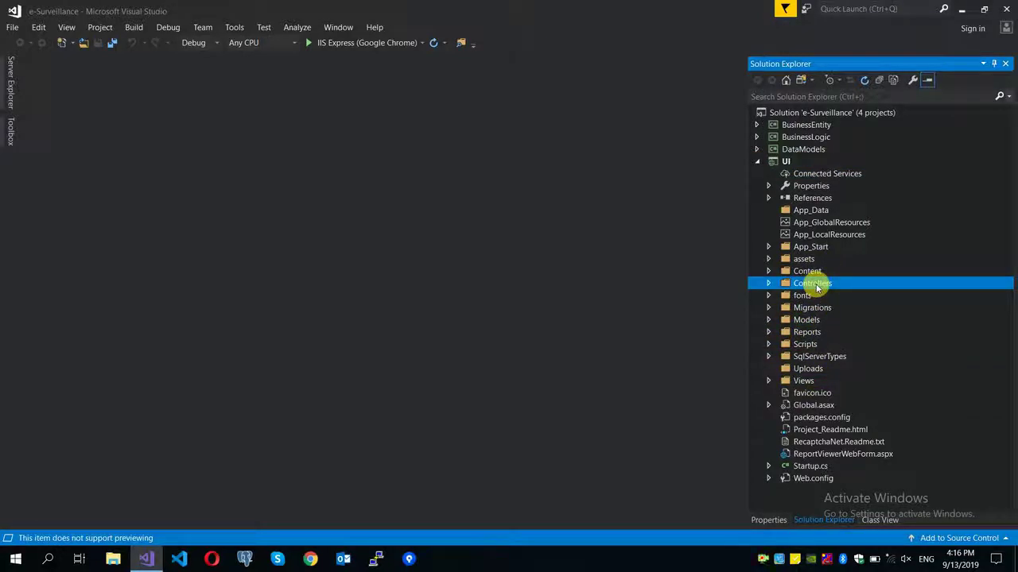
double_click(805, 344)
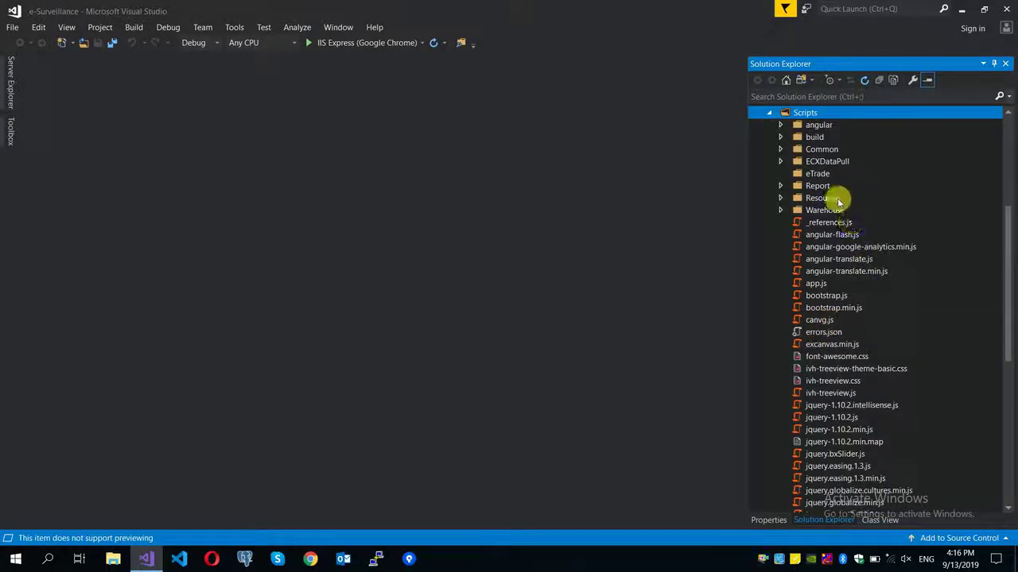
double_click(806, 114)
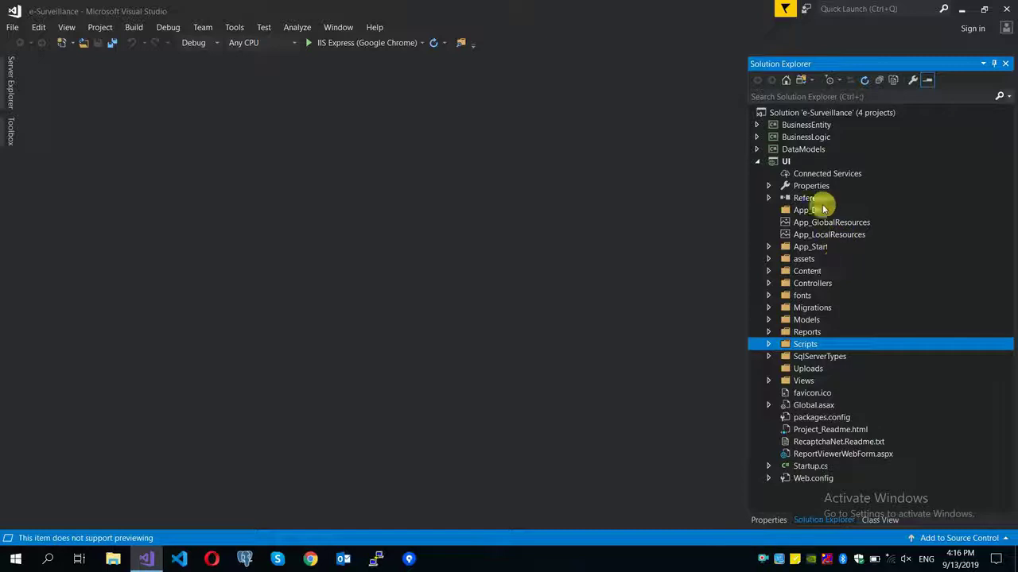
Collapse the UI project and review the solution's four projects from UI up to BusinessEntity.
click(787, 162)
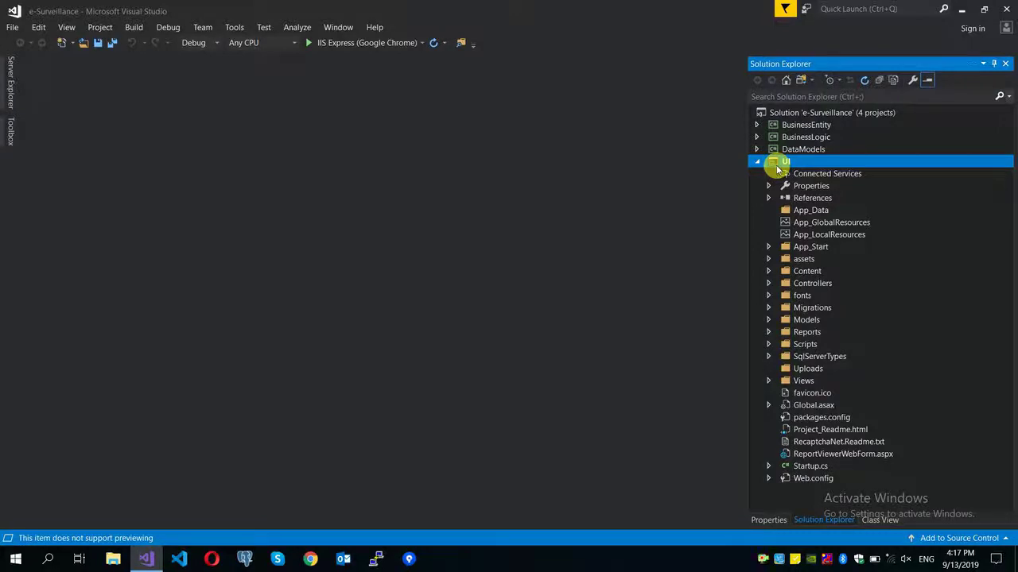
double_click(776, 165)
click(806, 116)
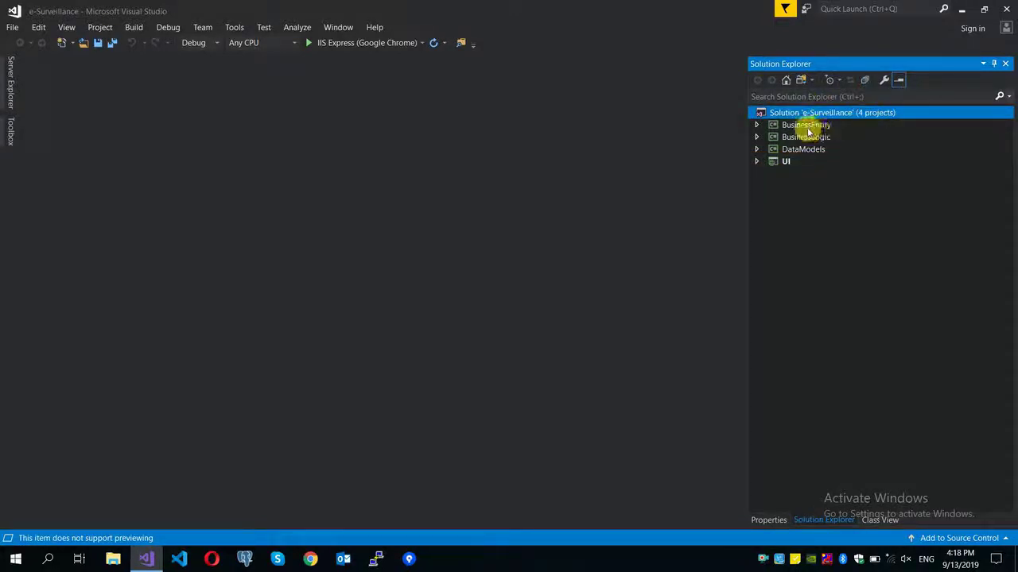
click(777, 164)
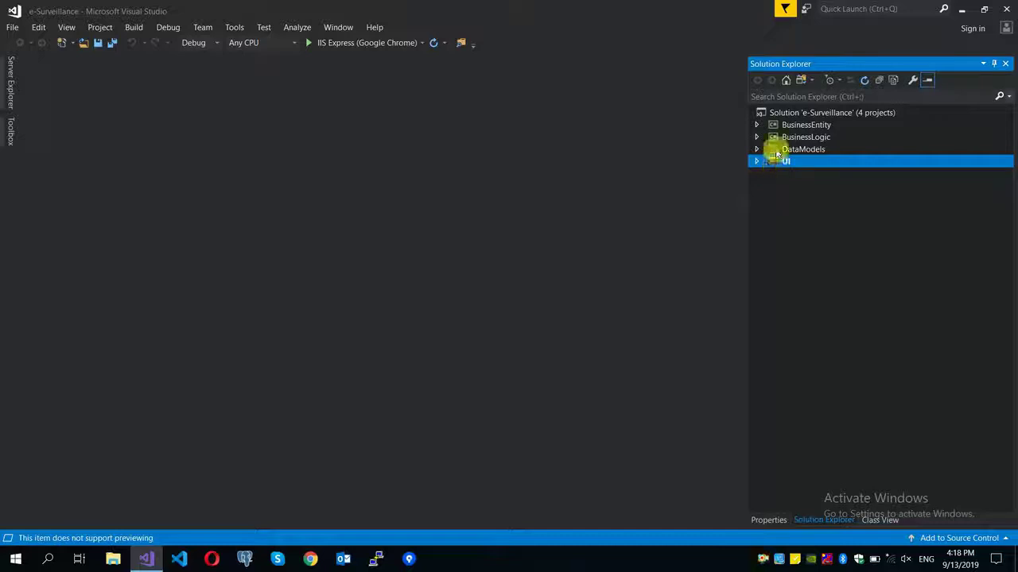
click(777, 149)
click(779, 137)
click(781, 125)
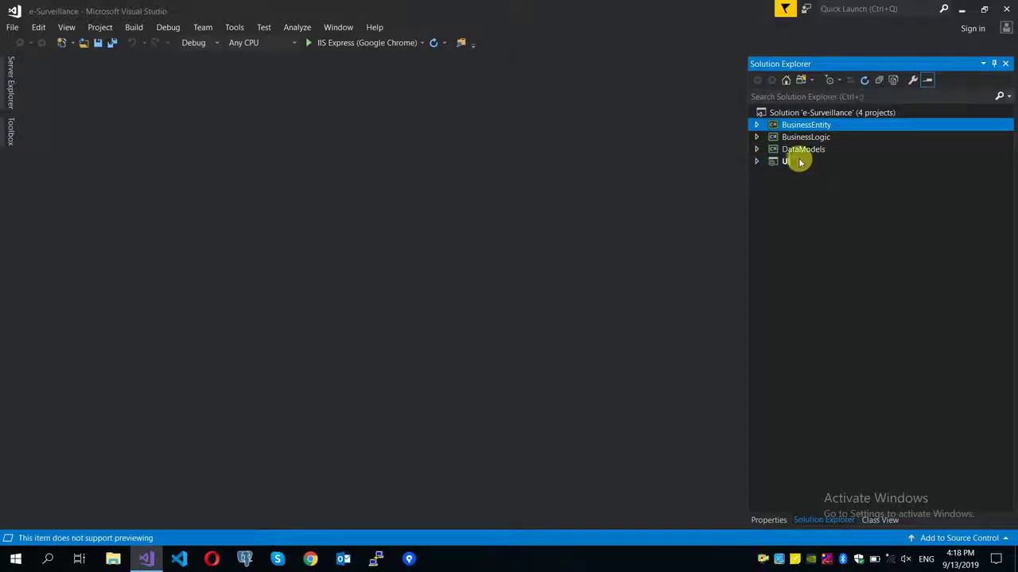
Expand the UI project and check which of the solution's other projects it references, then collapse its references.
double_click(780, 162)
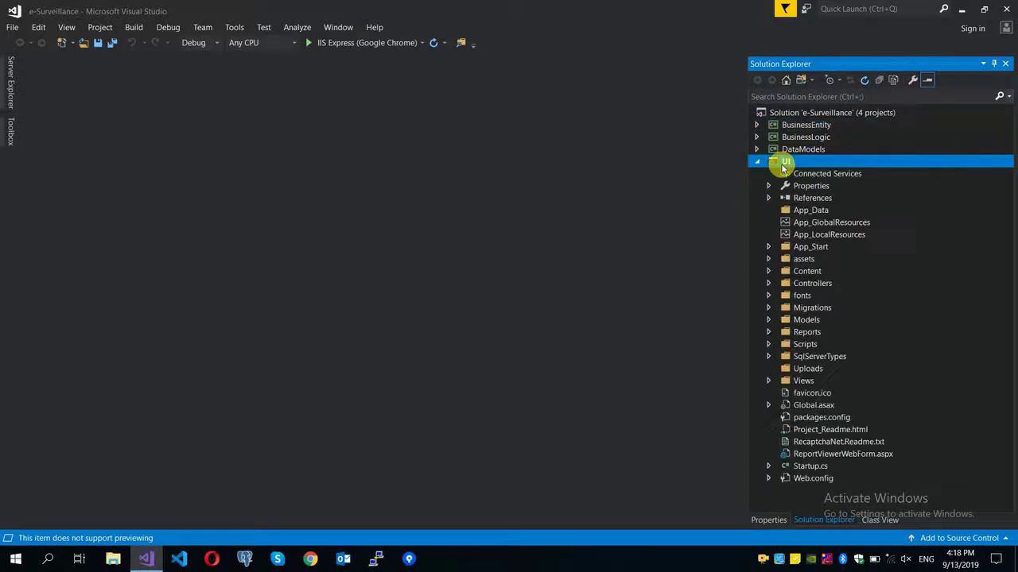
double_click(810, 199)
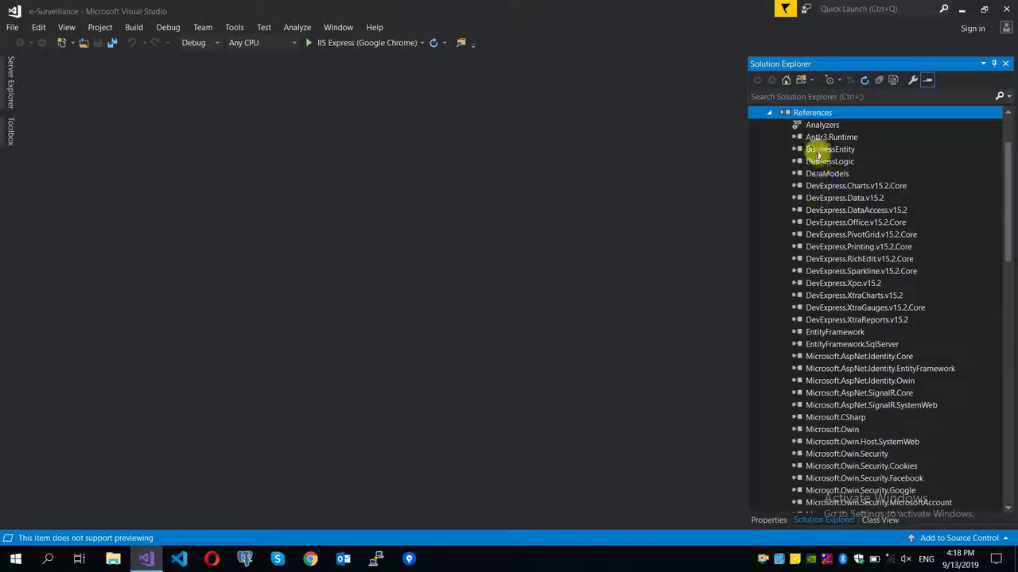
scroll(843, 150, up, 3)
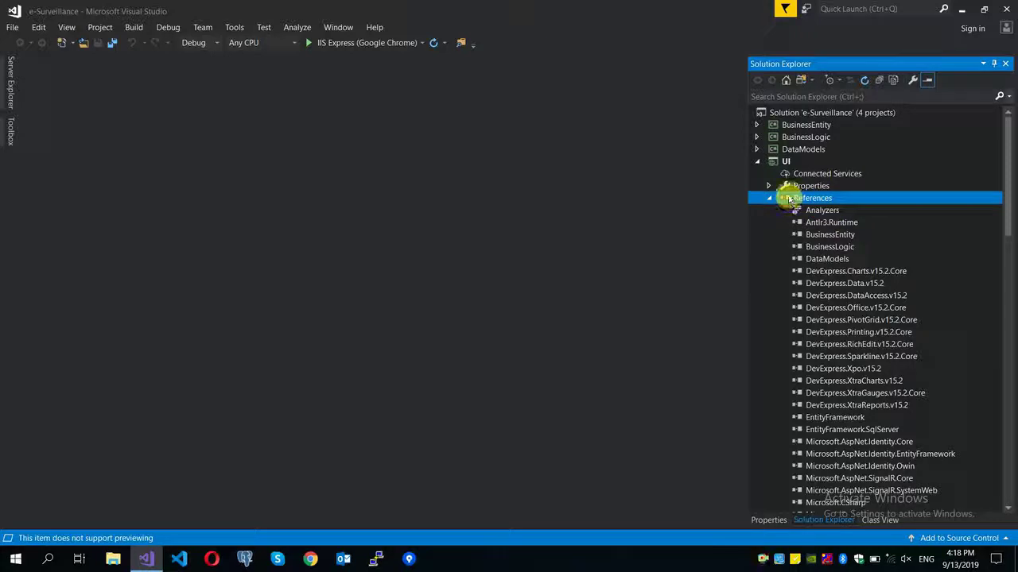
double_click(785, 198)
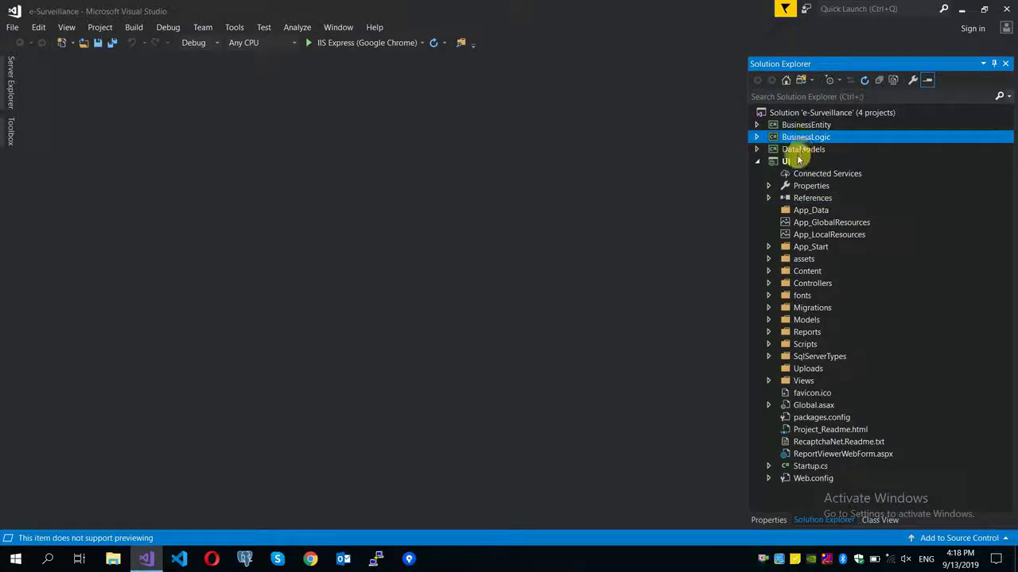
Check which of the solution's projects BusinessLogic references, then collapse the BusinessLogic project.
click(788, 162)
click(801, 127)
double_click(805, 137)
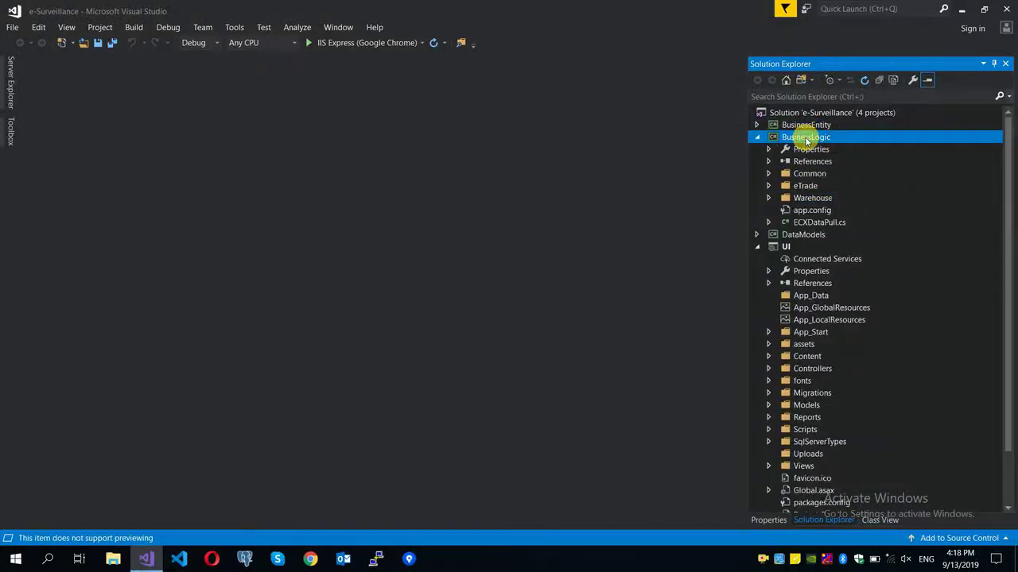
double_click(807, 163)
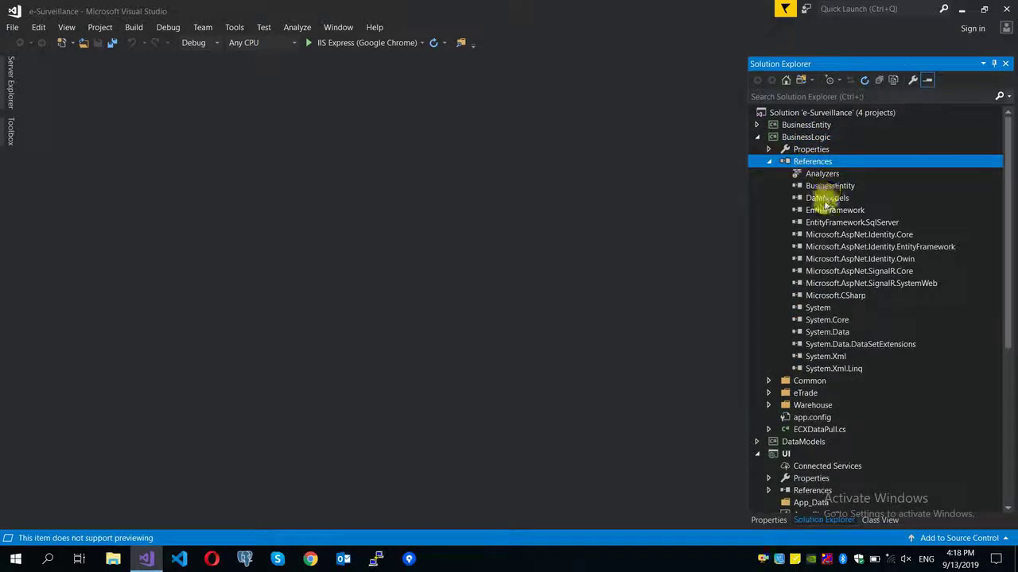
click(823, 199)
double_click(811, 163)
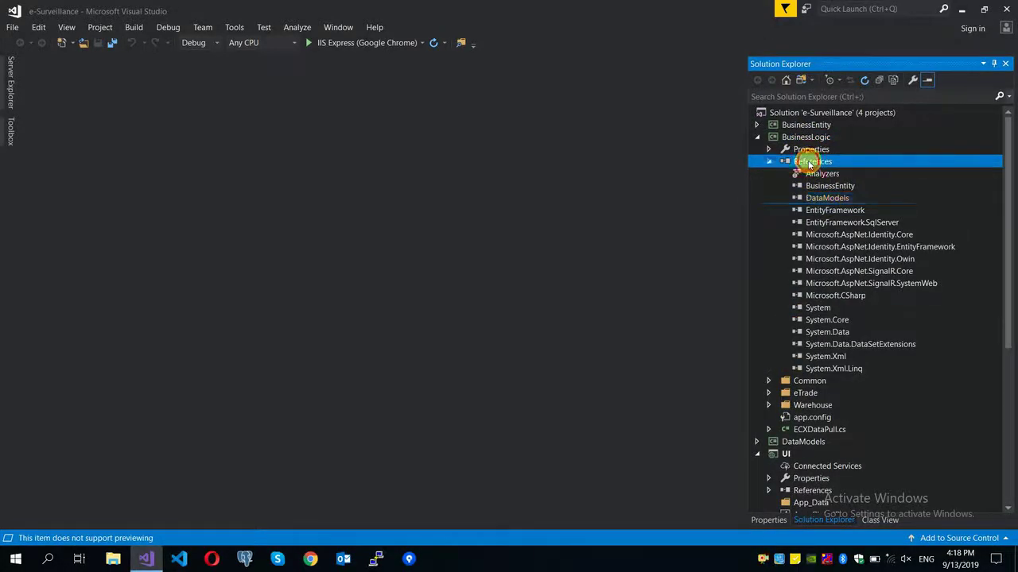
double_click(806, 138)
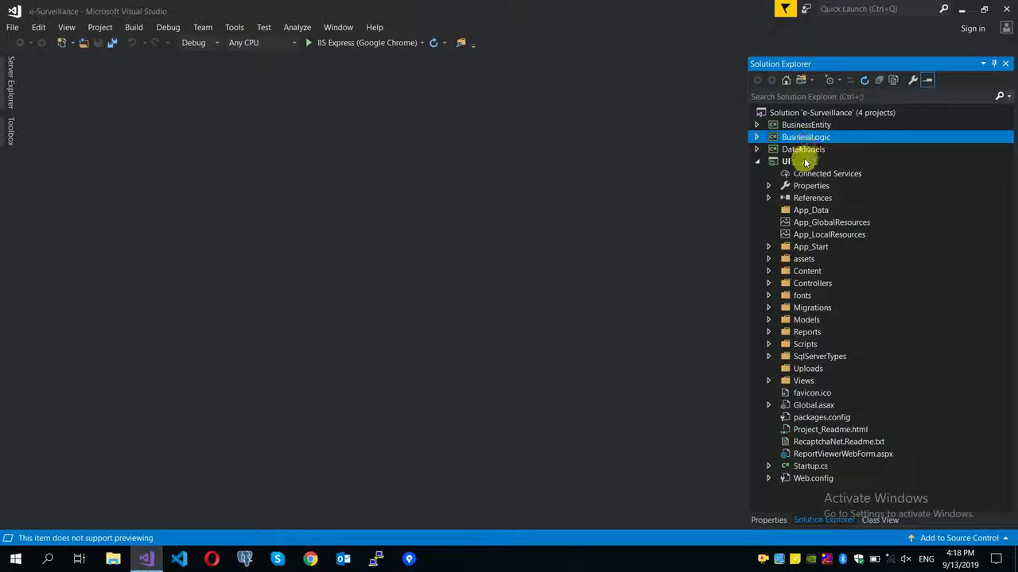
Revisit the UI project's references, view the actions available for DataModels, and collapse the list.
click(811, 201)
double_click(811, 199)
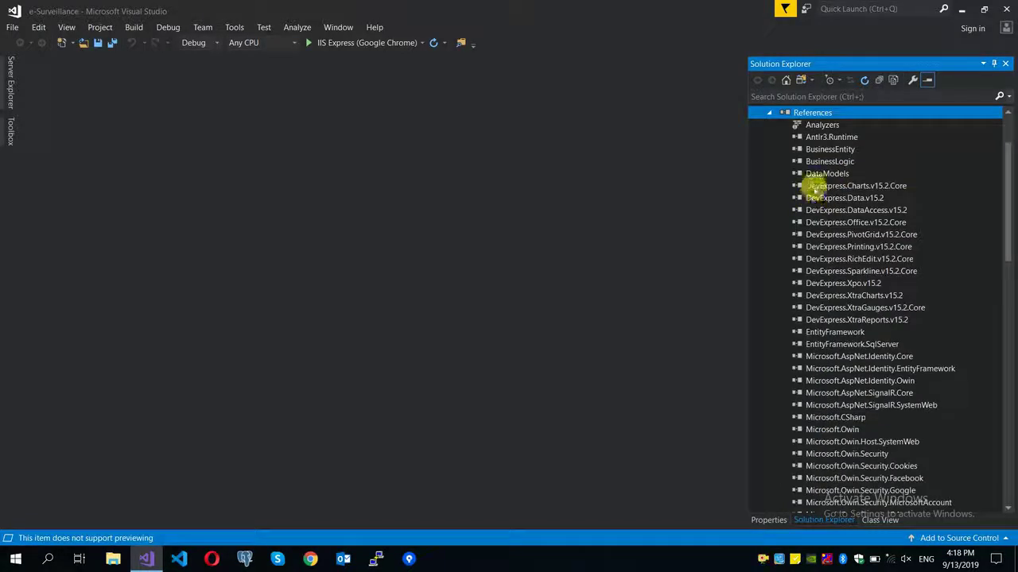
right_click(817, 173)
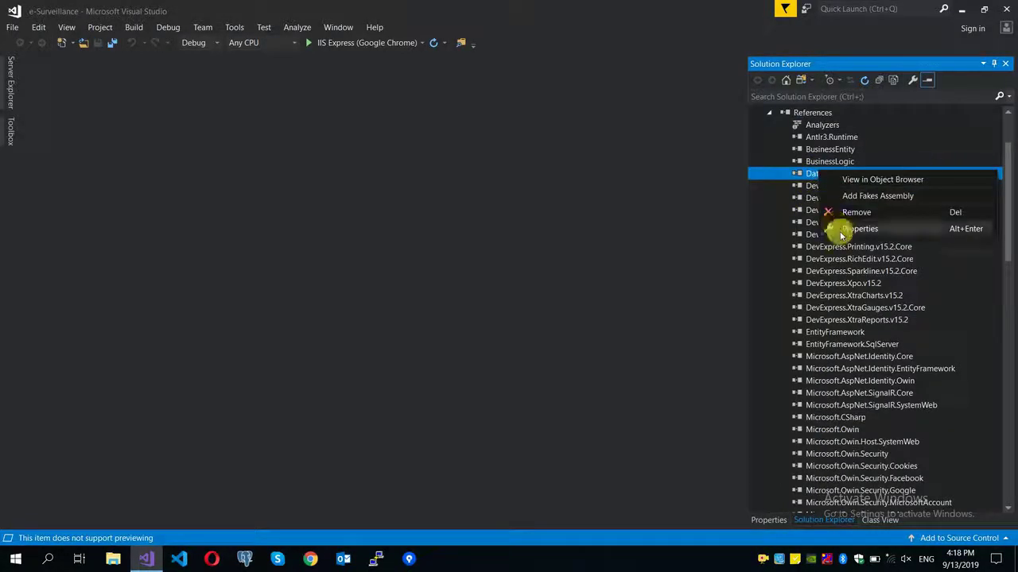
click(804, 112)
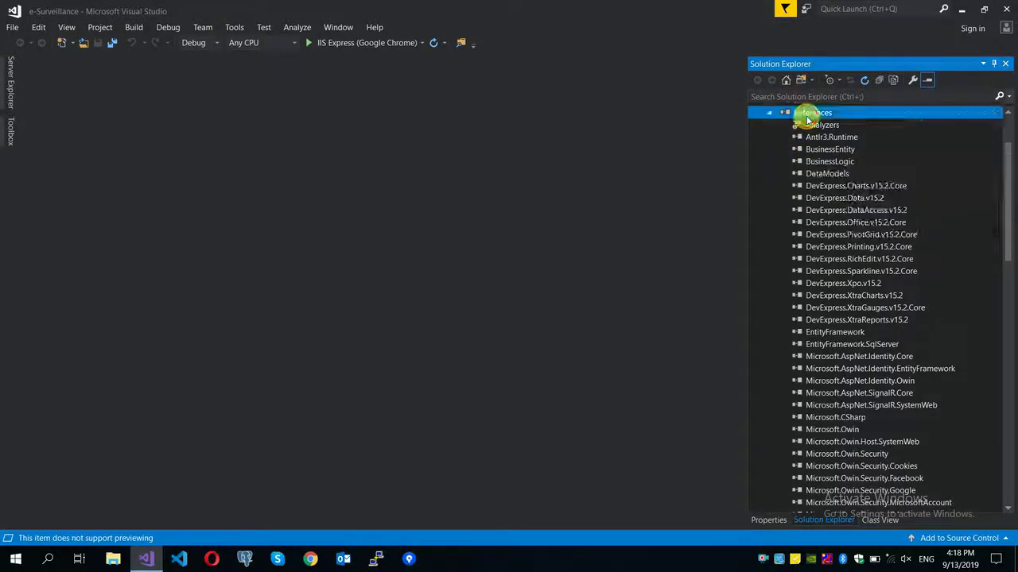
double_click(787, 115)
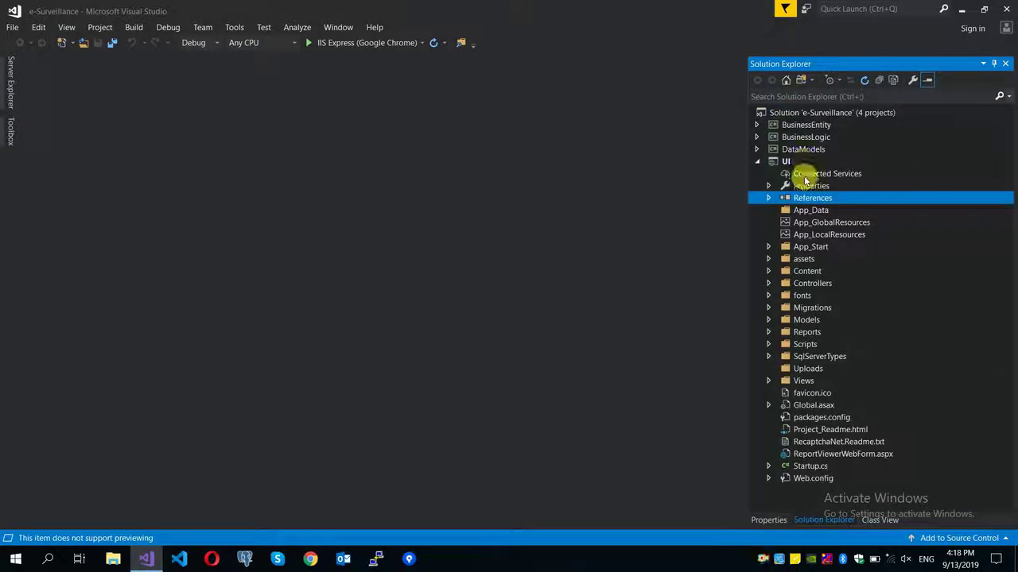
click(783, 164)
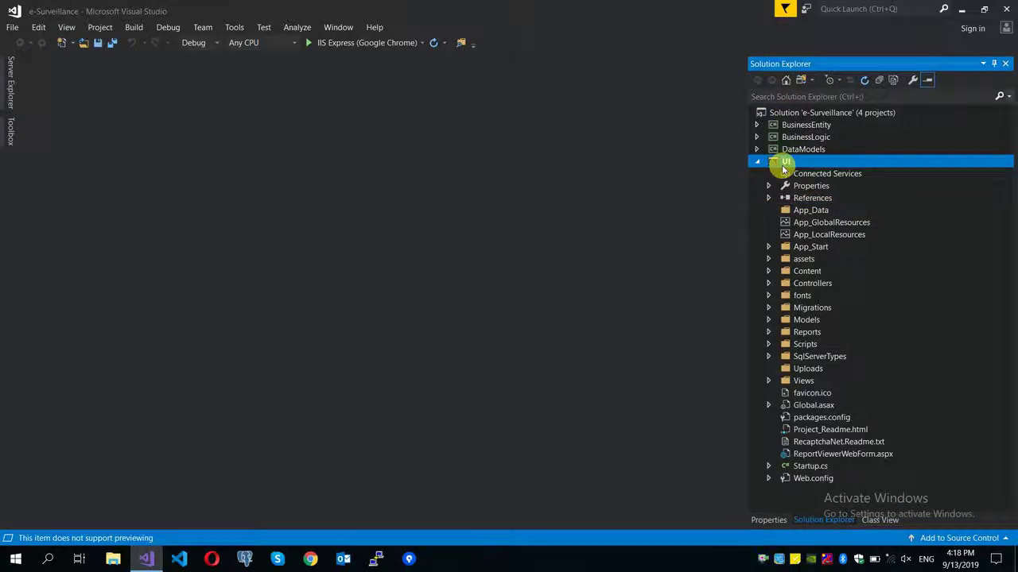
right_click(781, 165)
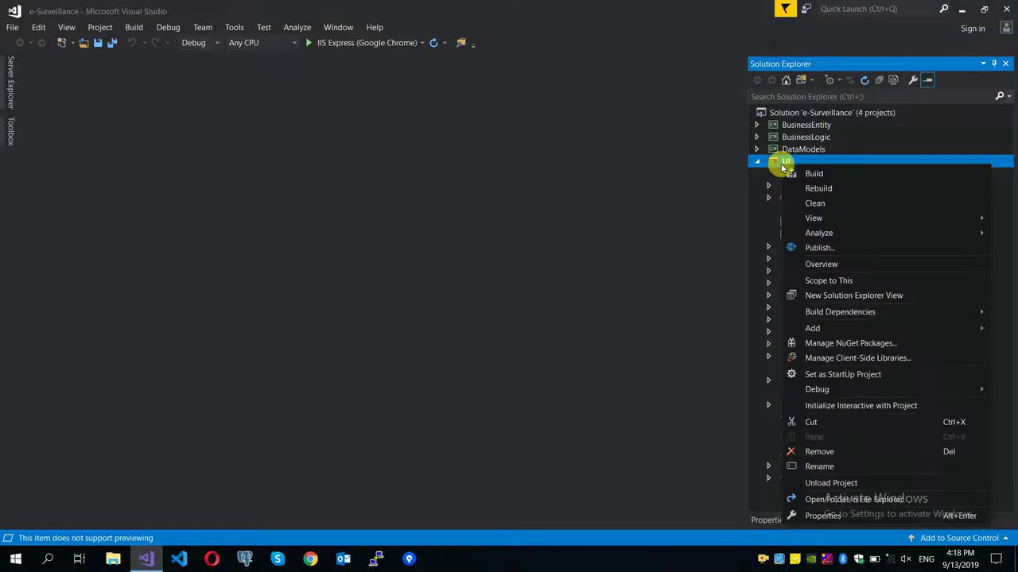
click(781, 167)
right_click(781, 167)
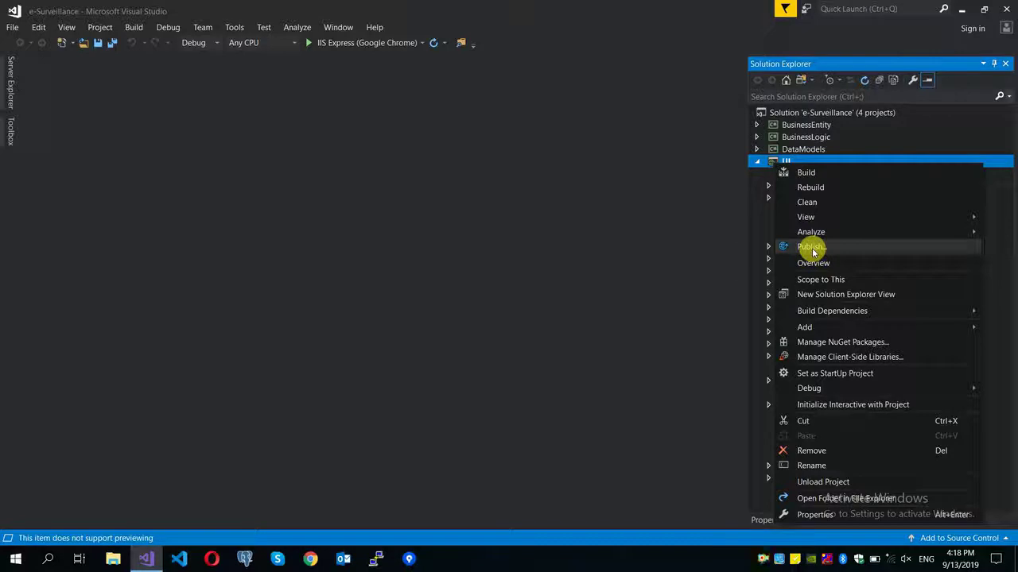
click(588, 249)
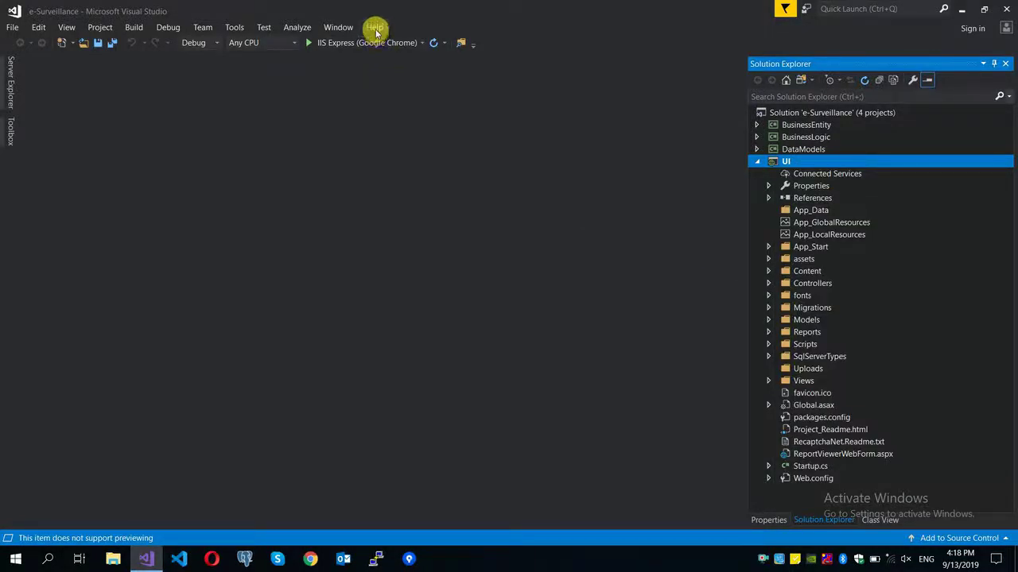
Check the installed Visual Studio edition and version in the product information, then close it.
click(374, 27)
click(448, 169)
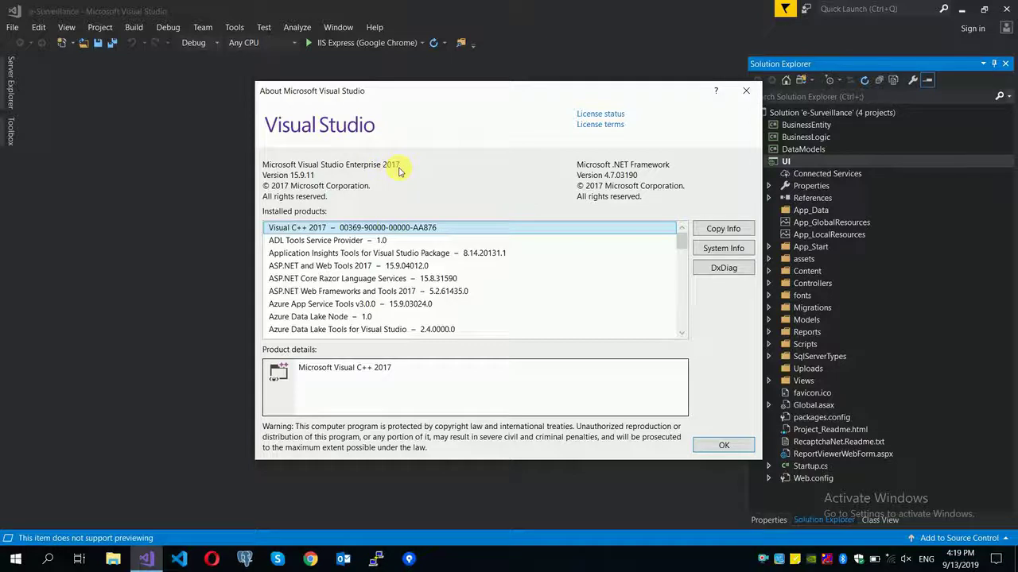
click(742, 95)
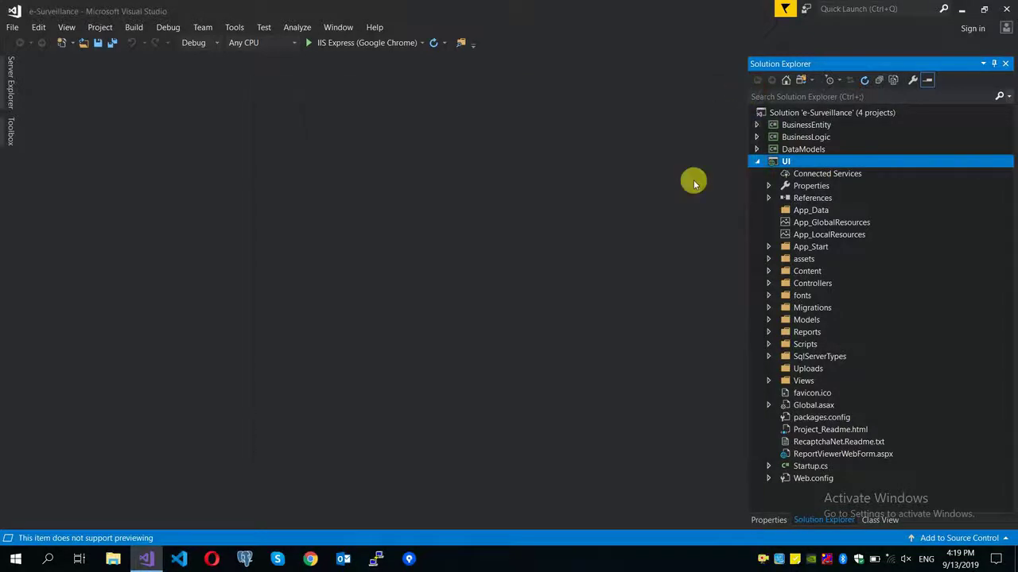
Compare the actions available for the UI, DataModels, BusinessLogic and BusinessEntity projects.
right_click(773, 161)
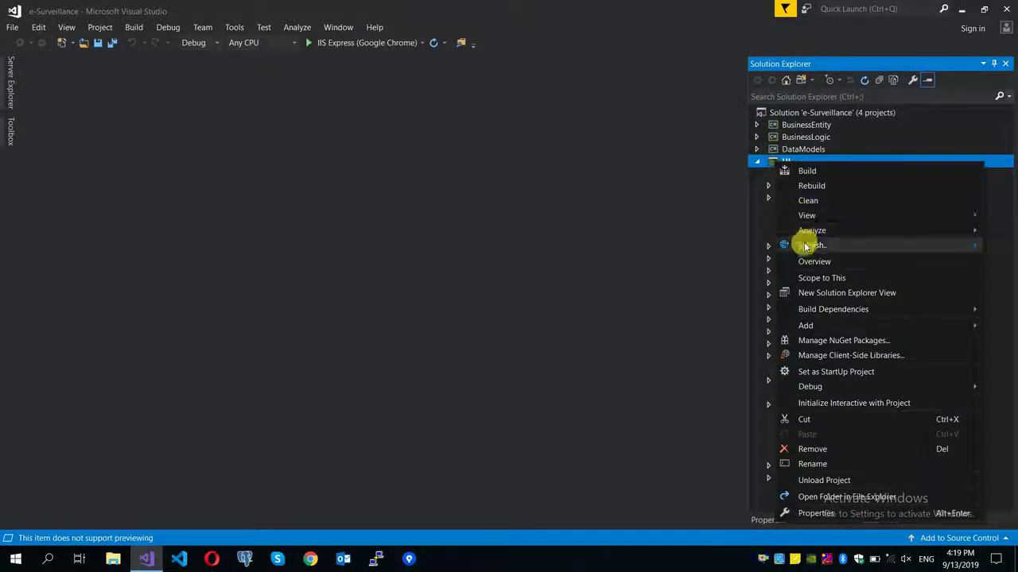
right_click(773, 148)
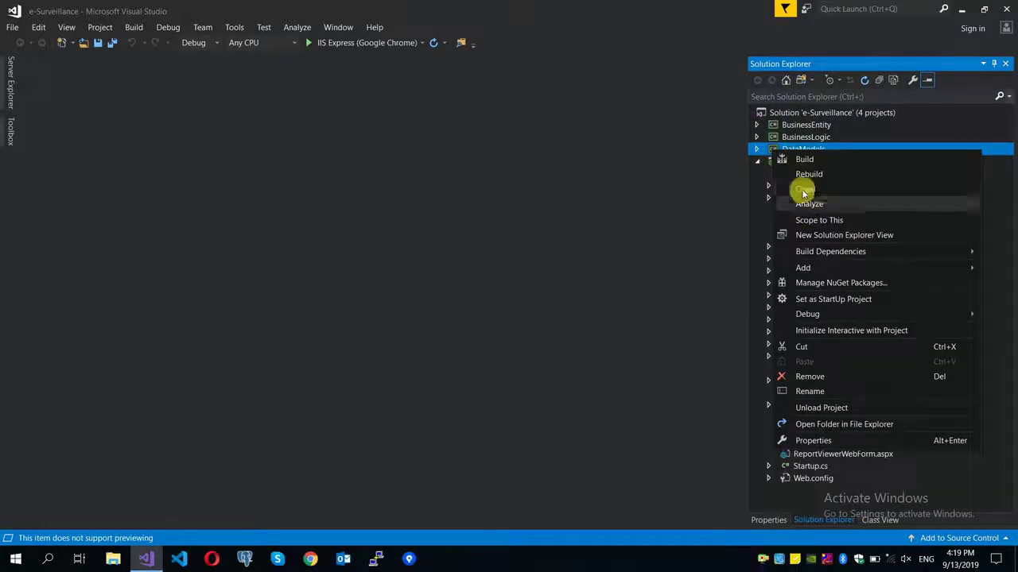
right_click(802, 137)
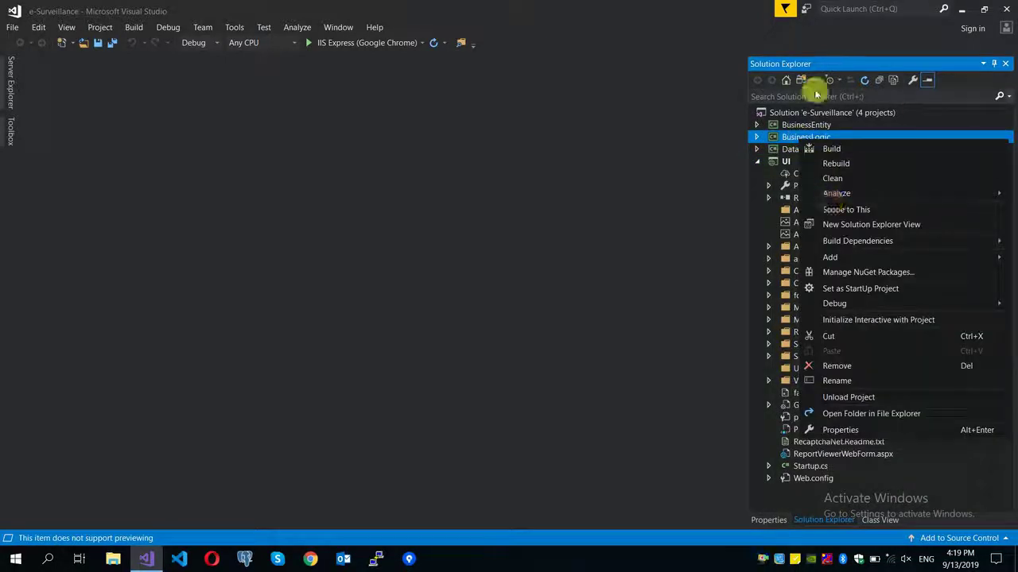
right_click(810, 124)
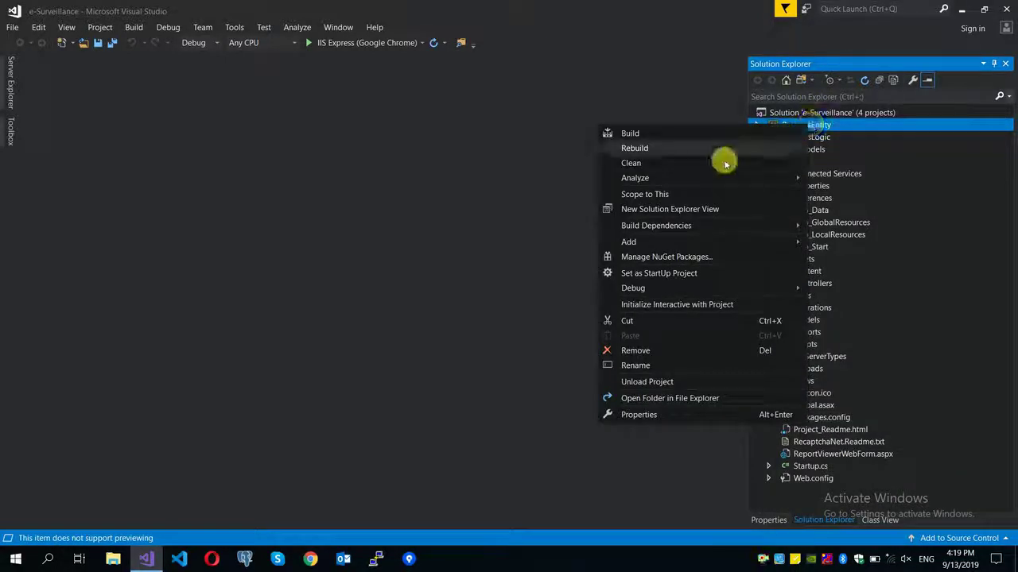
click(670, 95)
Open the UI project's publish page, look at its Overview and Connected Services pages, and return to Publish.
right_click(783, 163)
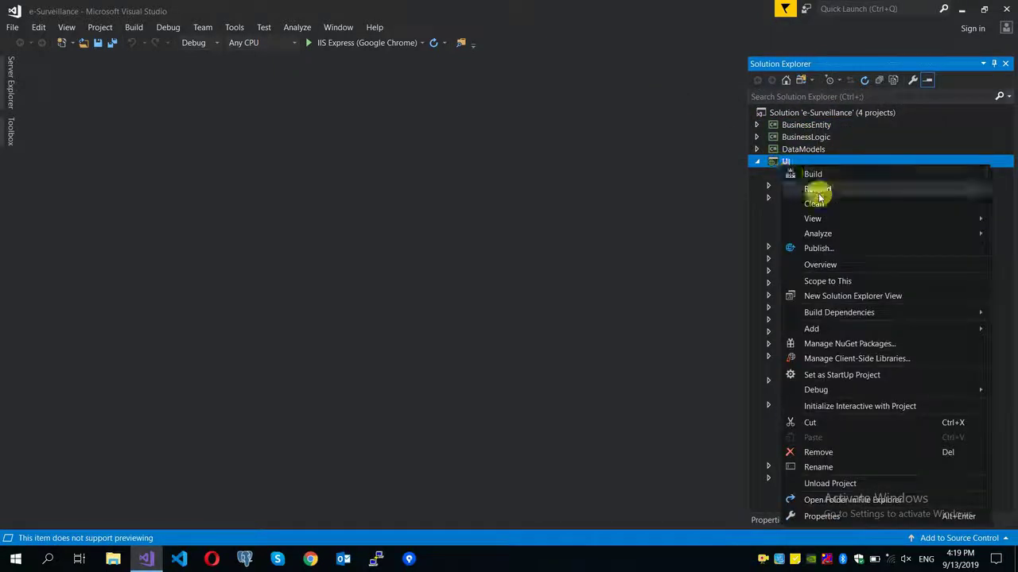
click(818, 250)
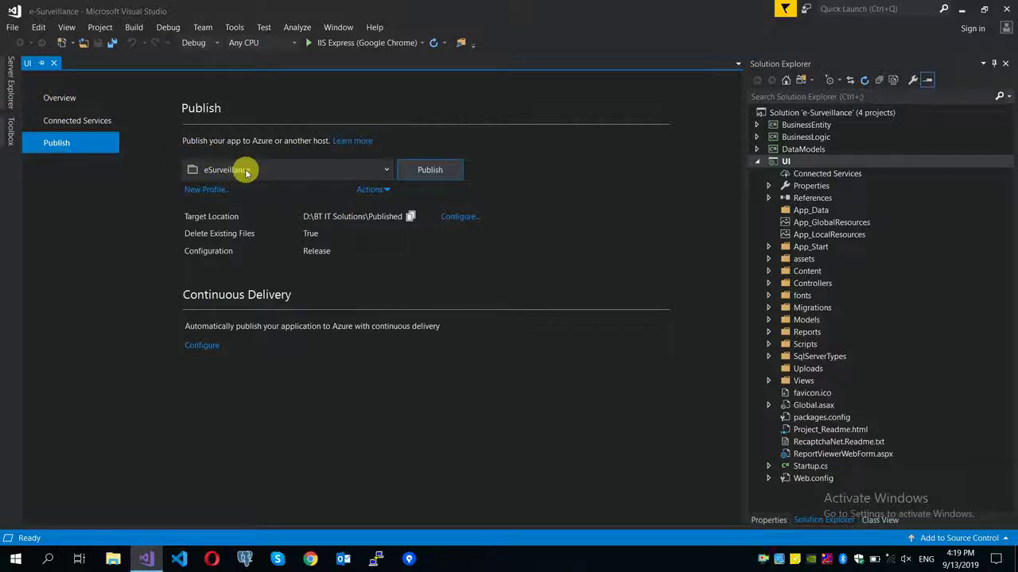
click(80, 97)
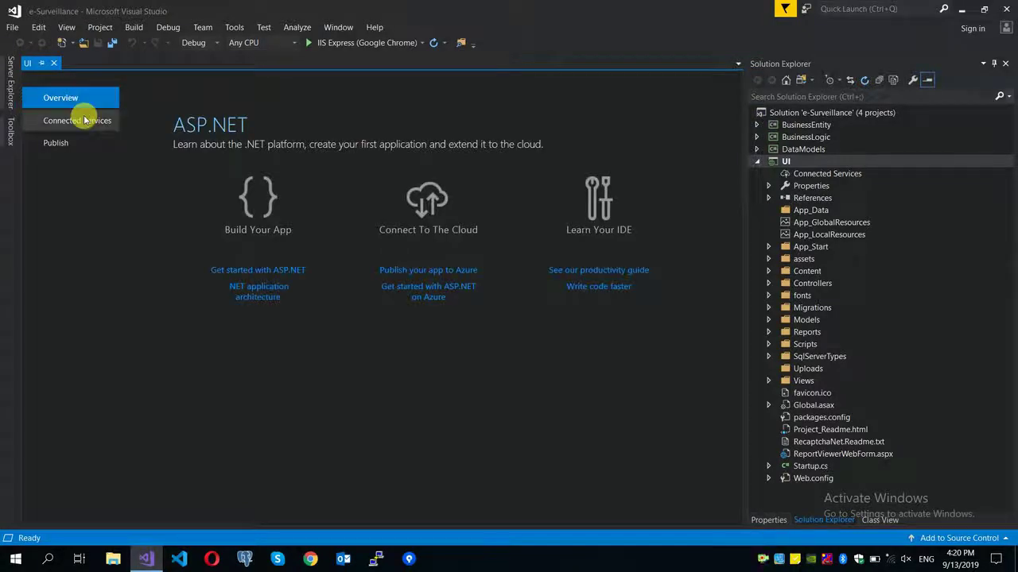
click(83, 121)
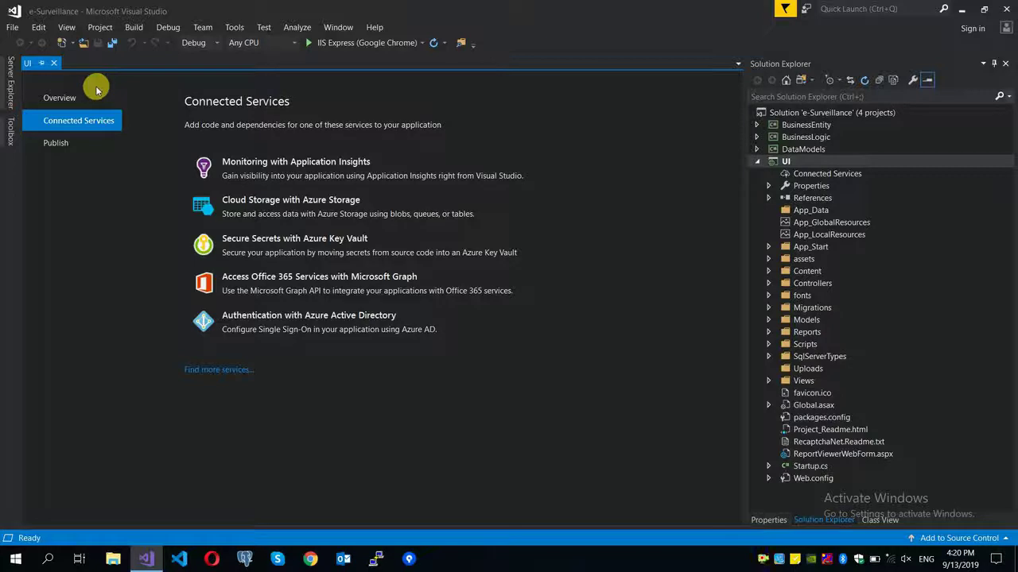
click(88, 141)
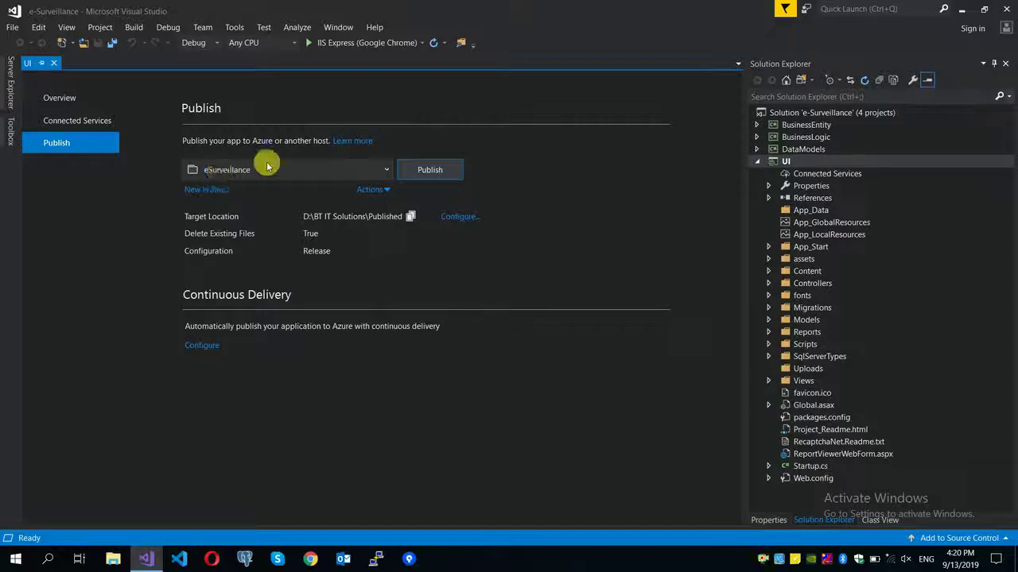
Check the list of existing publish profiles without switching, and start creating a new profile.
click(291, 170)
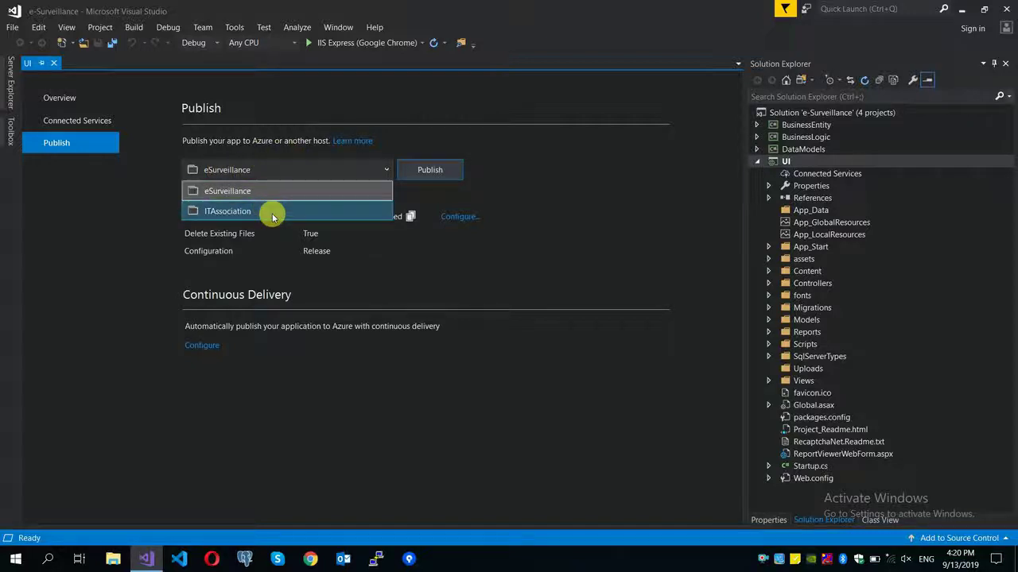
click(159, 204)
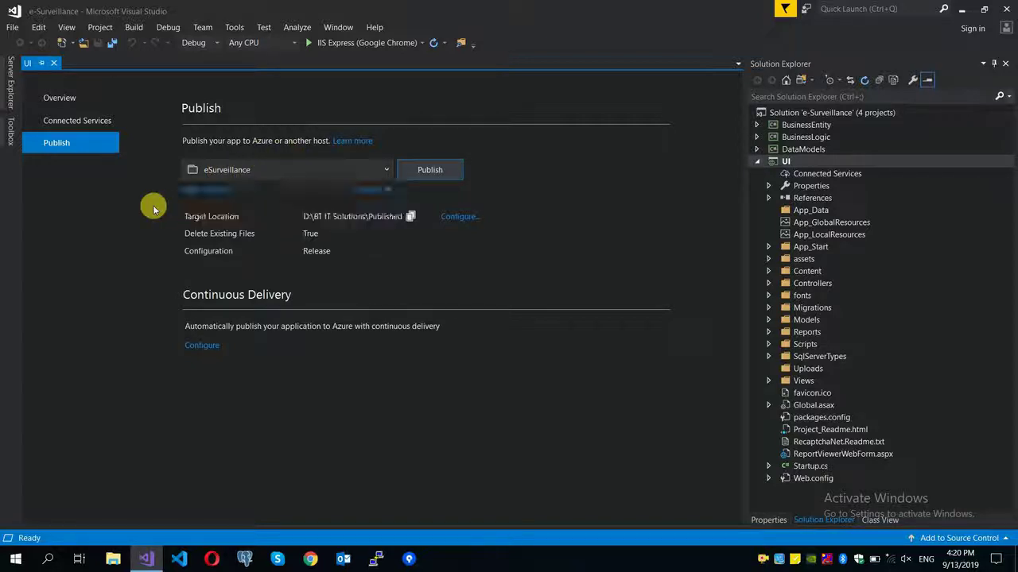
click(205, 191)
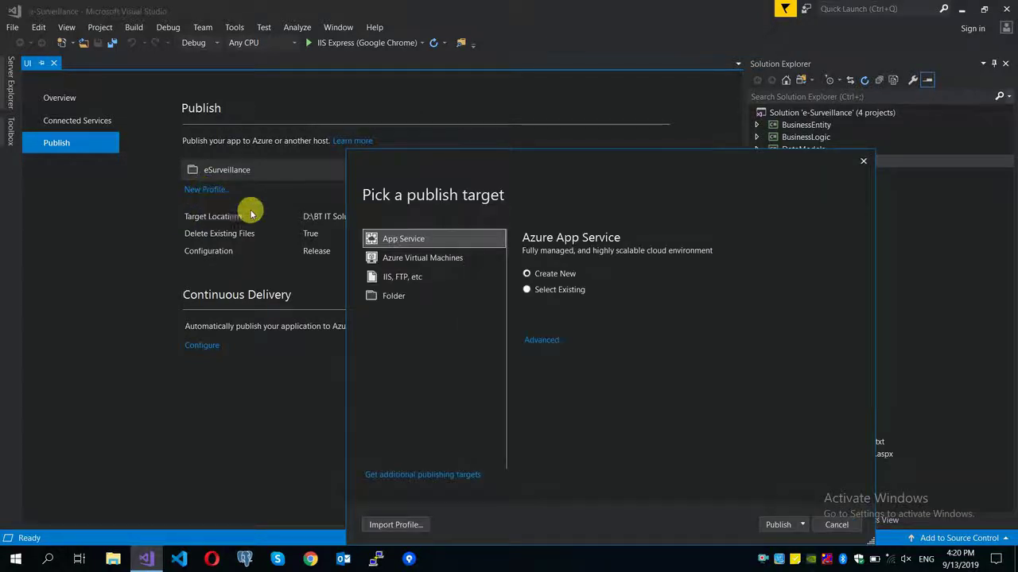
drag(492, 170, 434, 121)
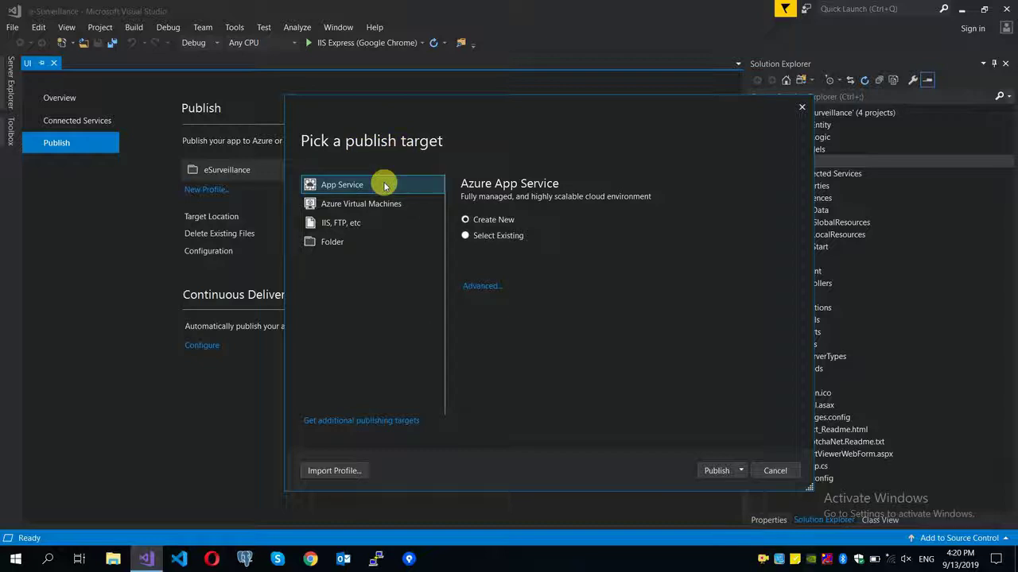
Compare the Azure Virtual Machines, IIS/FTP and Folder publish targets, and choose Folder as the target.
click(385, 207)
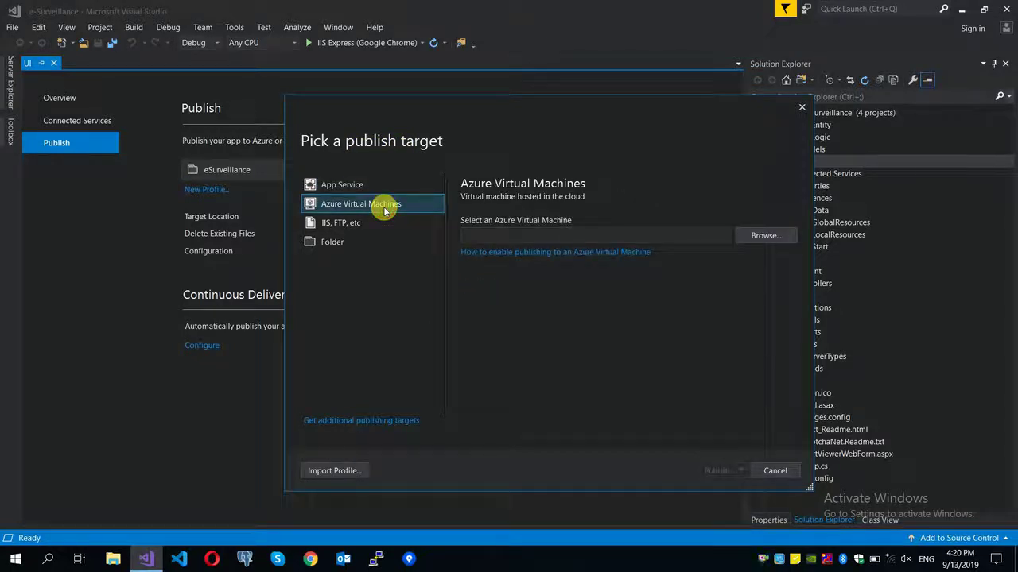
click(383, 224)
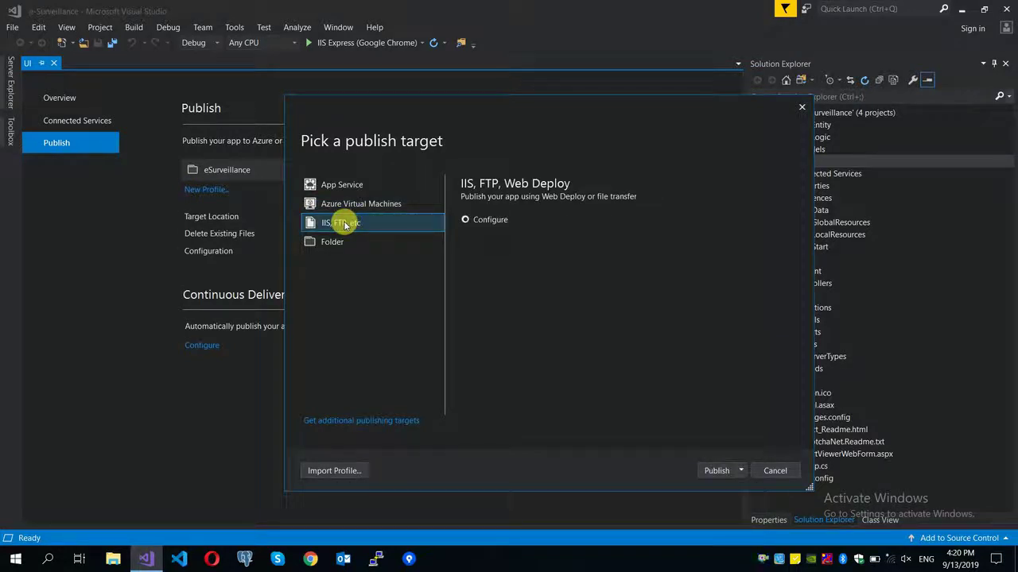
click(351, 242)
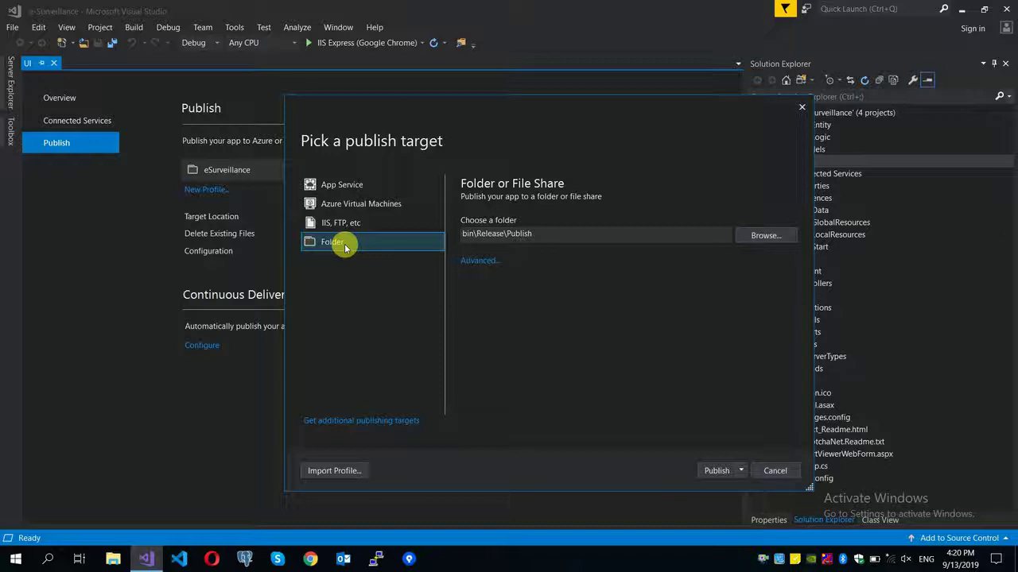
click(360, 204)
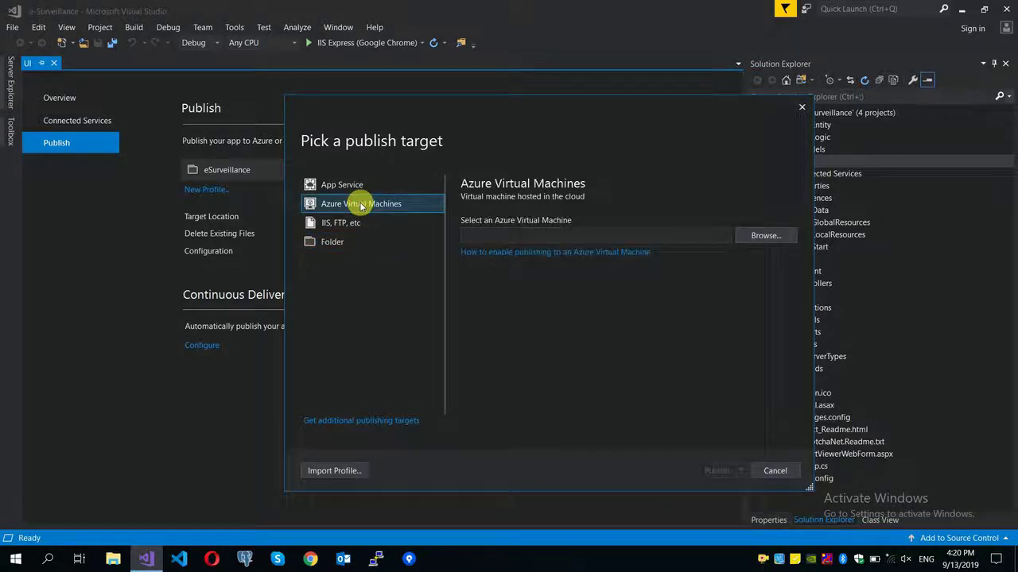
click(363, 224)
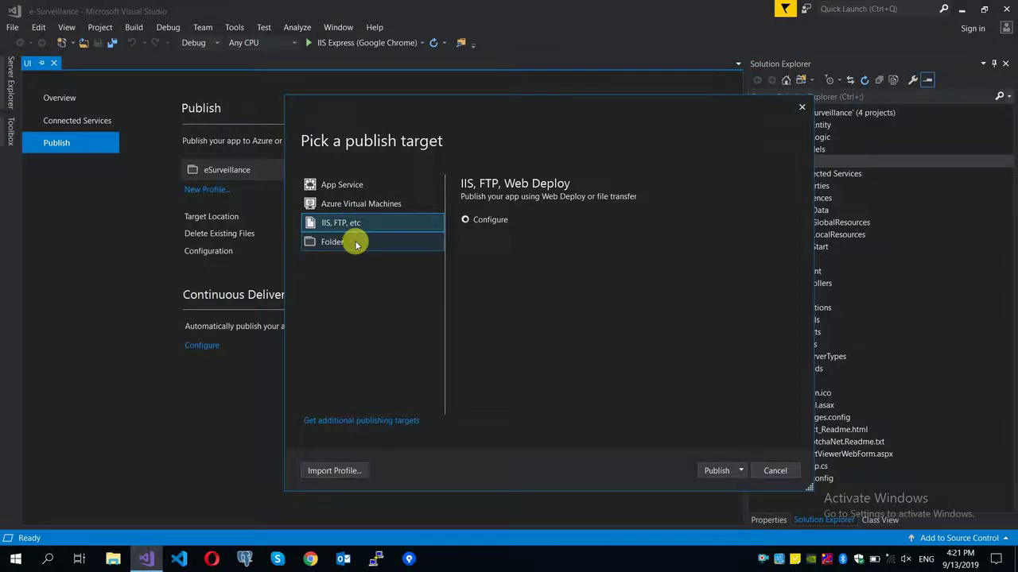
click(355, 242)
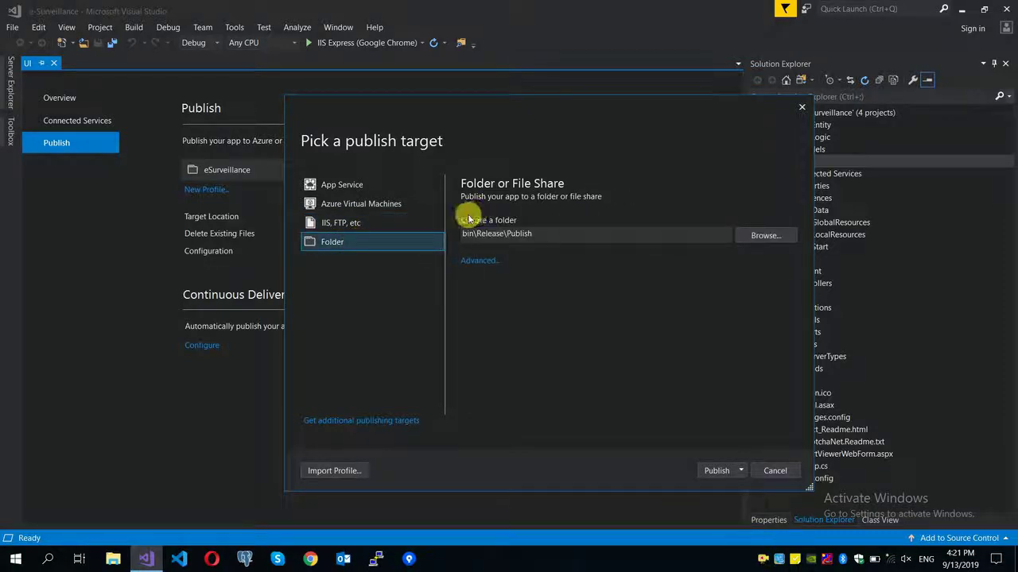
Create a folder named Published inside D:\BT IT Solutions and set it as the publish folder.
click(775, 235)
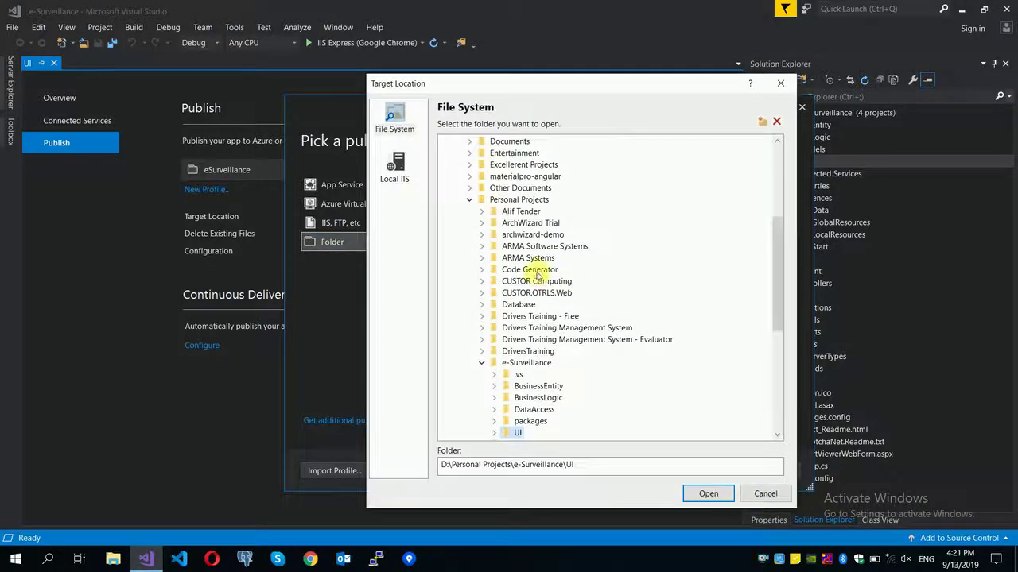
double_click(519, 199)
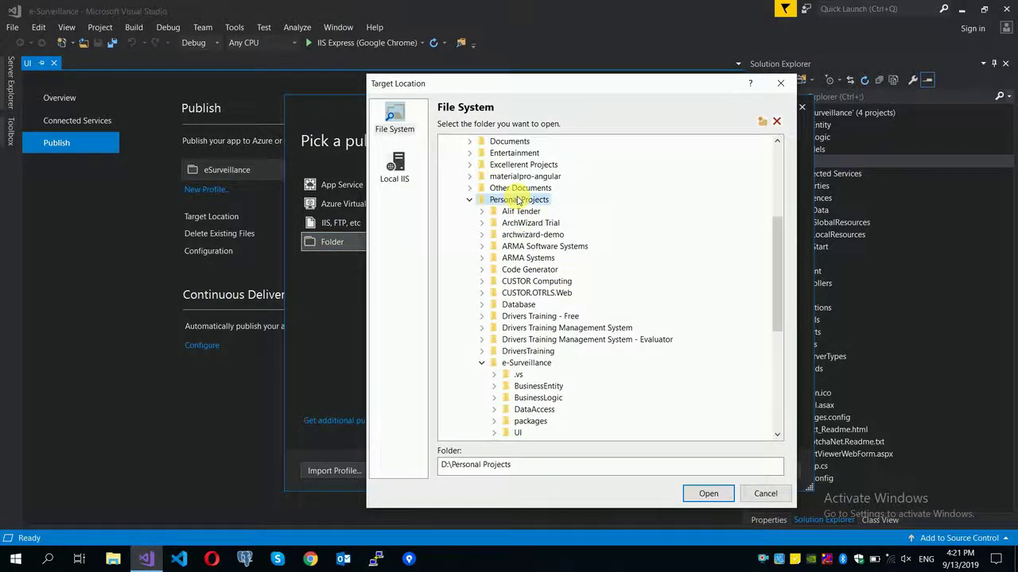
double_click(511, 154)
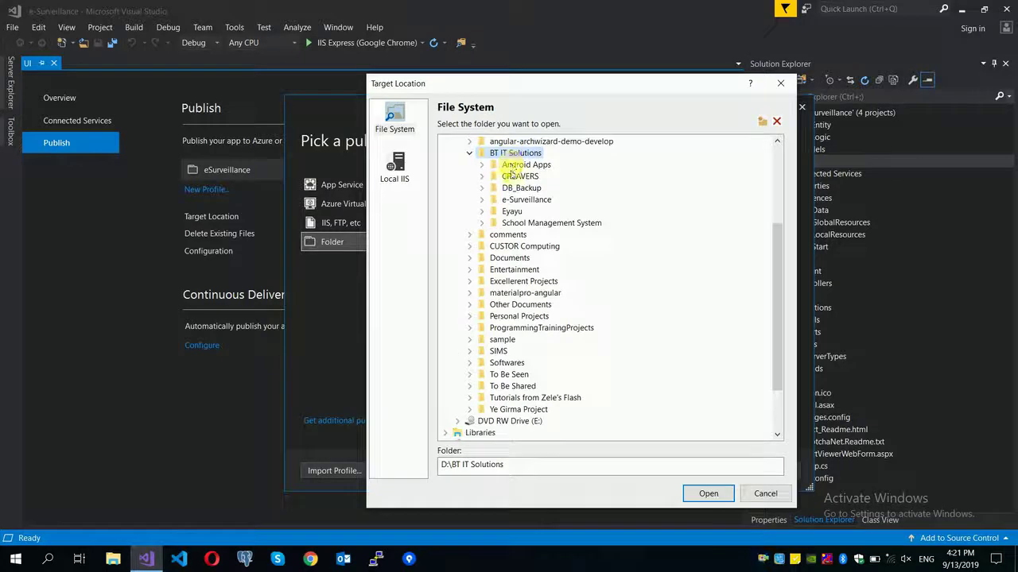
click(762, 120)
text(Published)
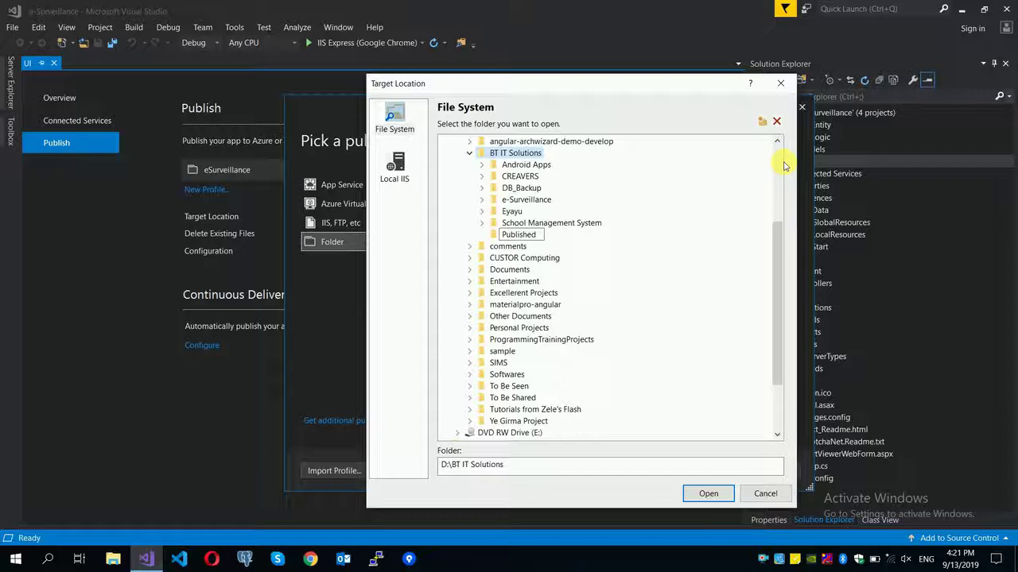
key(Return)
click(521, 237)
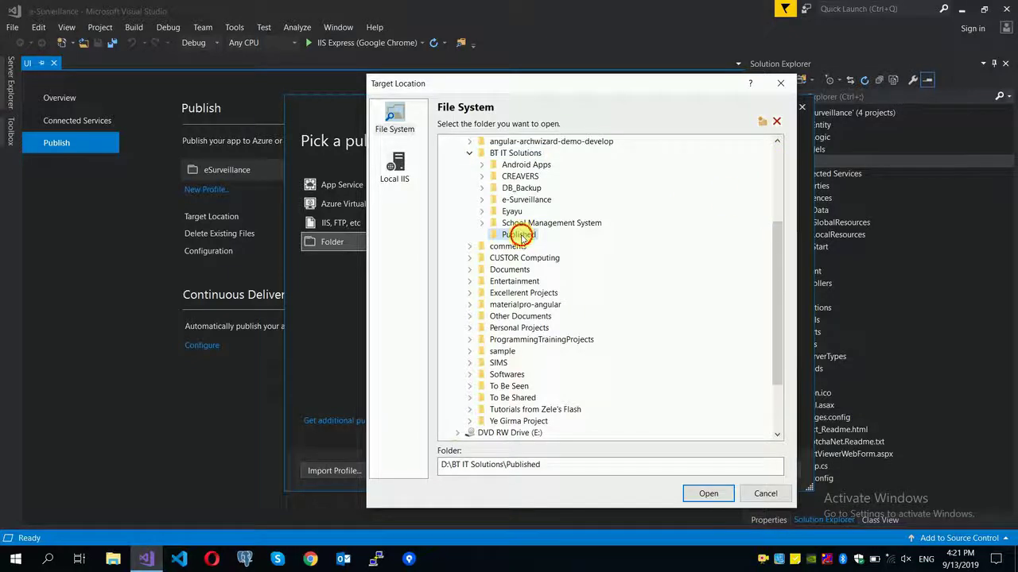
click(699, 494)
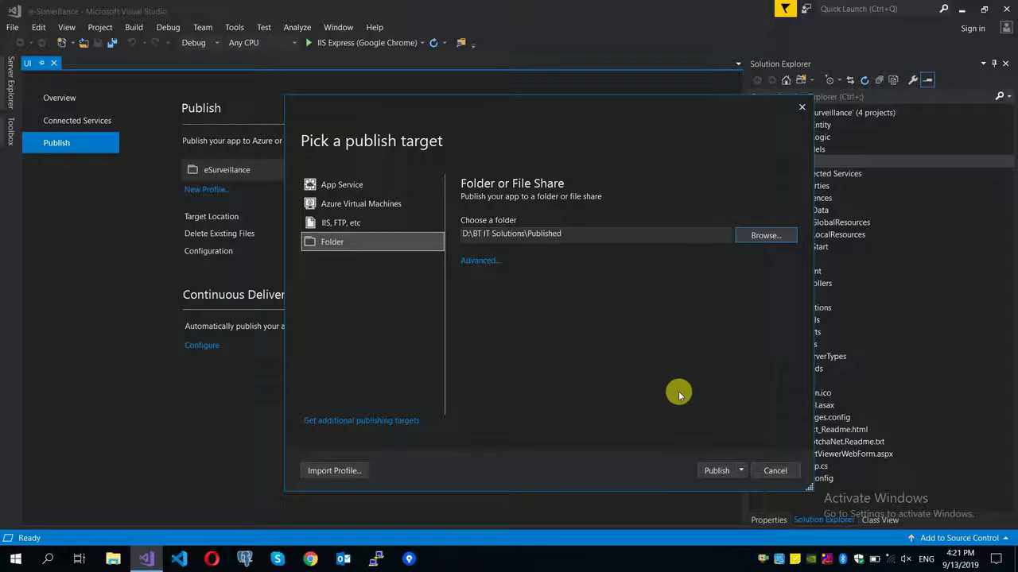
Review the advanced publish settings, including the configuration, file publish options and database connections, and close them without saving.
click(487, 262)
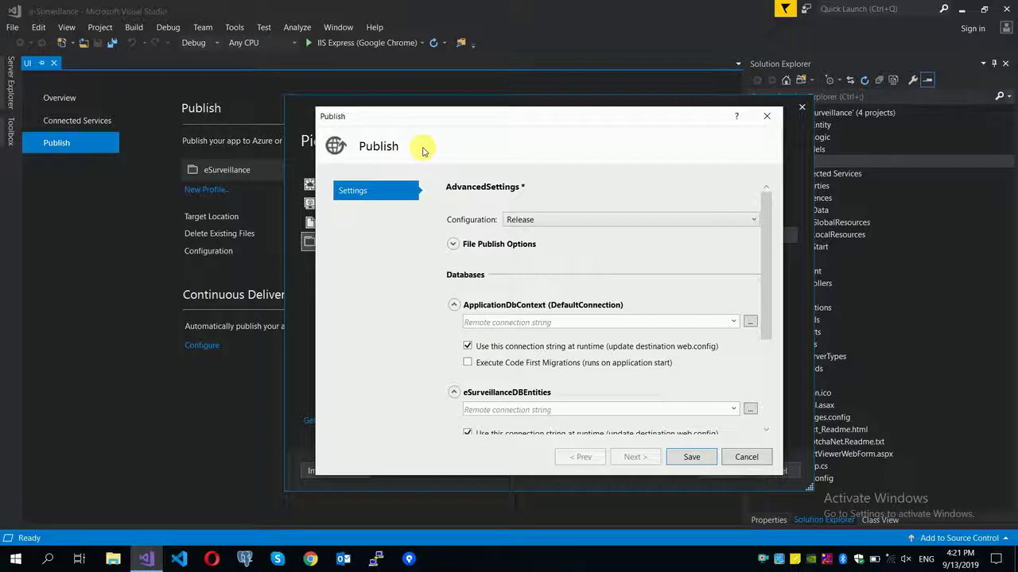
drag(414, 123, 713, 256)
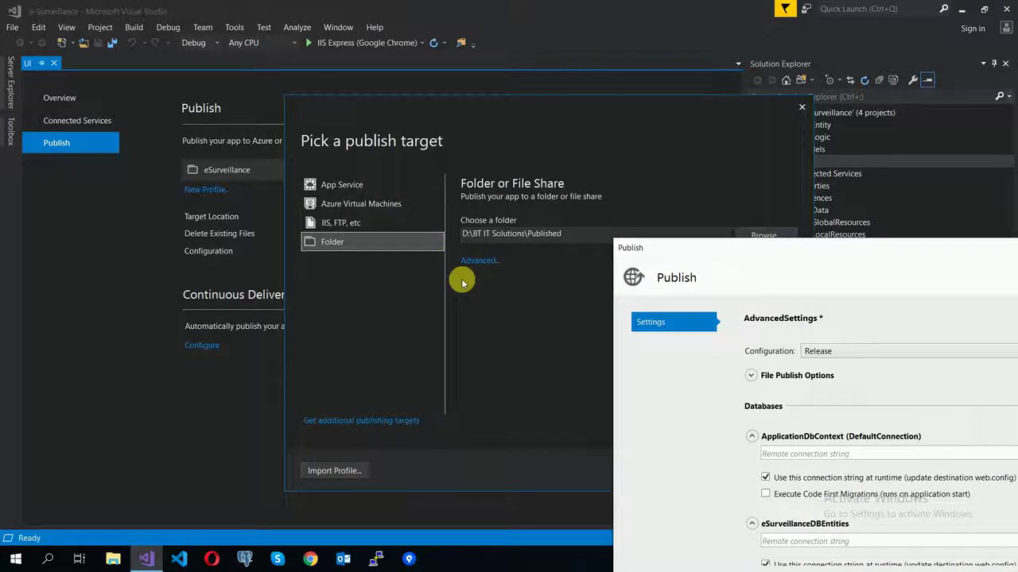
drag(688, 249, 367, 121)
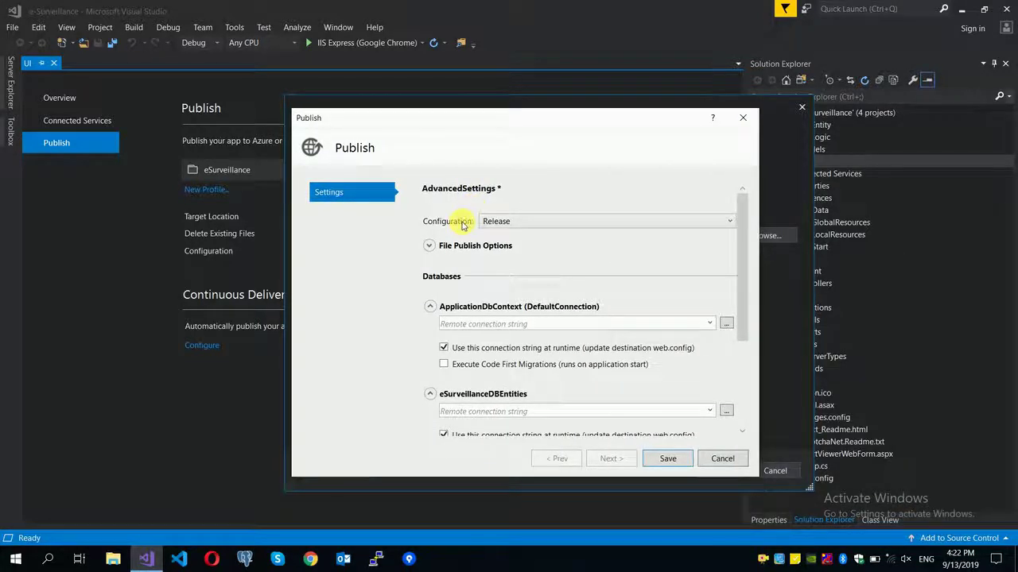
drag(442, 125, 643, 186)
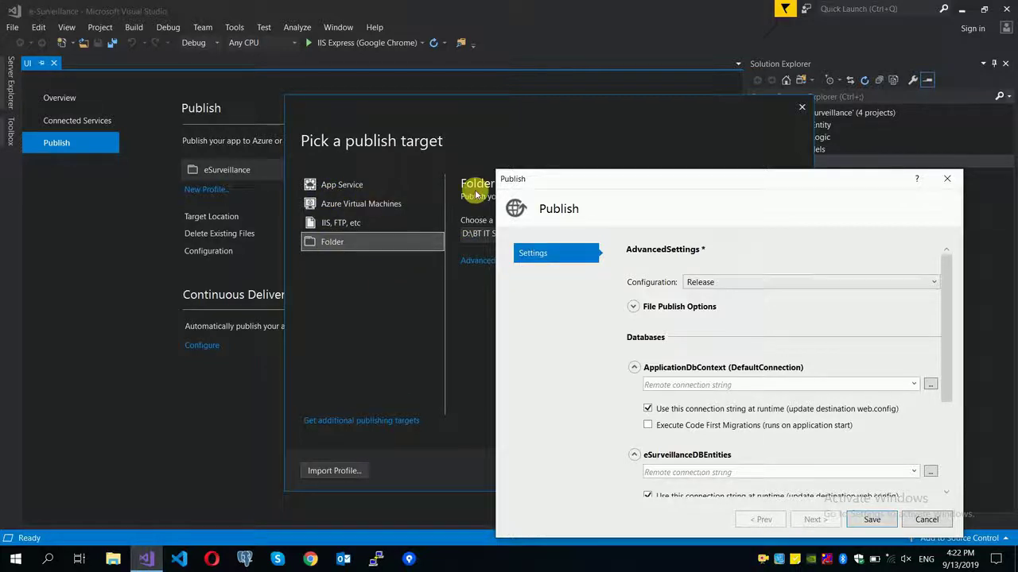
drag(567, 183, 393, 132)
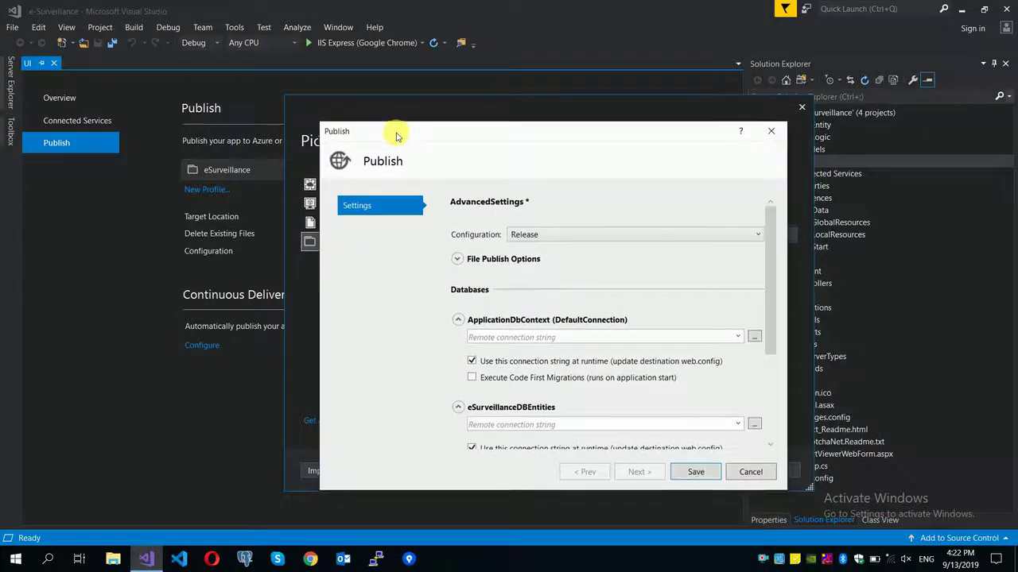
drag(769, 272, 766, 384)
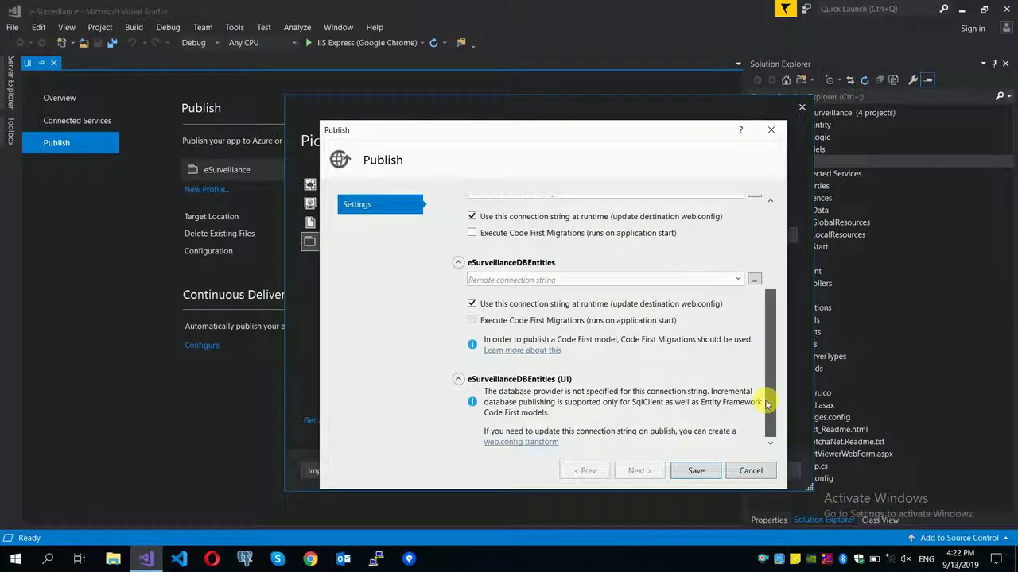
drag(766, 370, 759, 251)
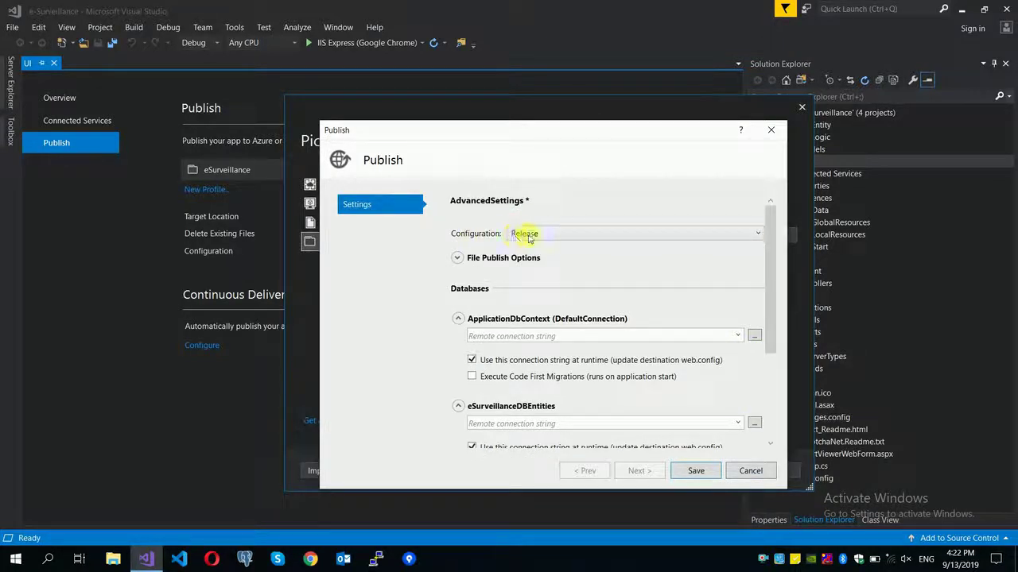
click(520, 257)
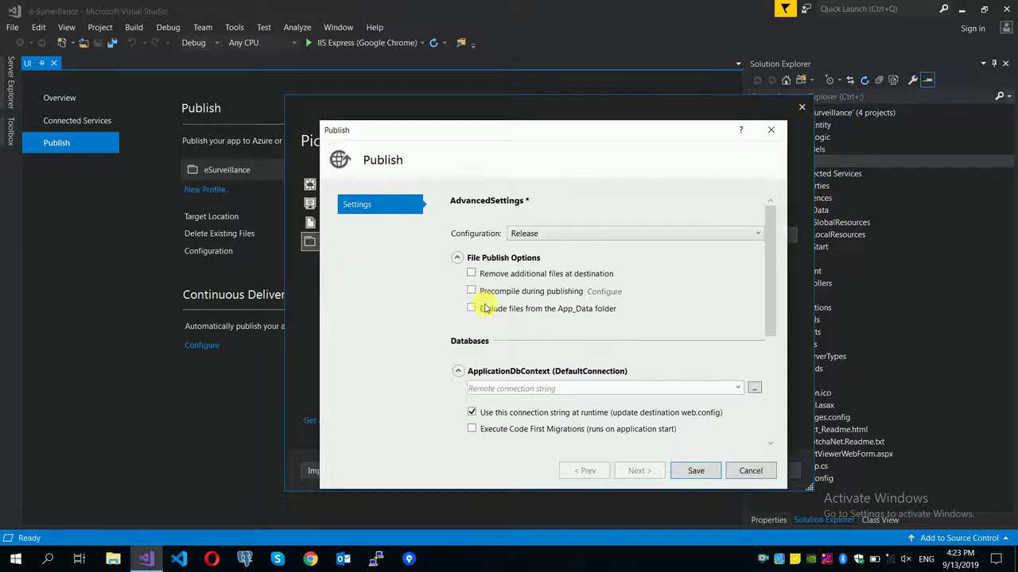
click(483, 258)
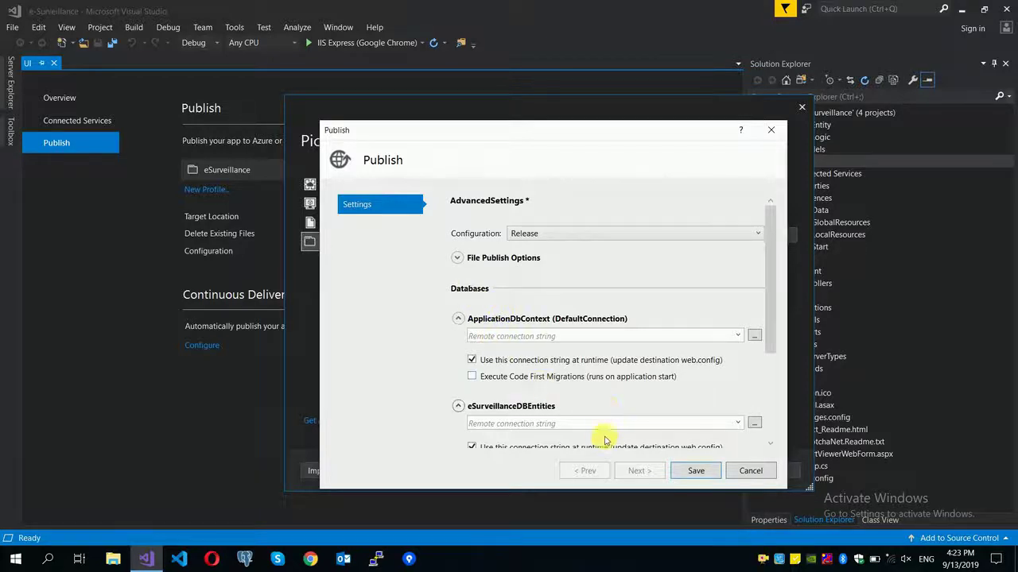
click(755, 471)
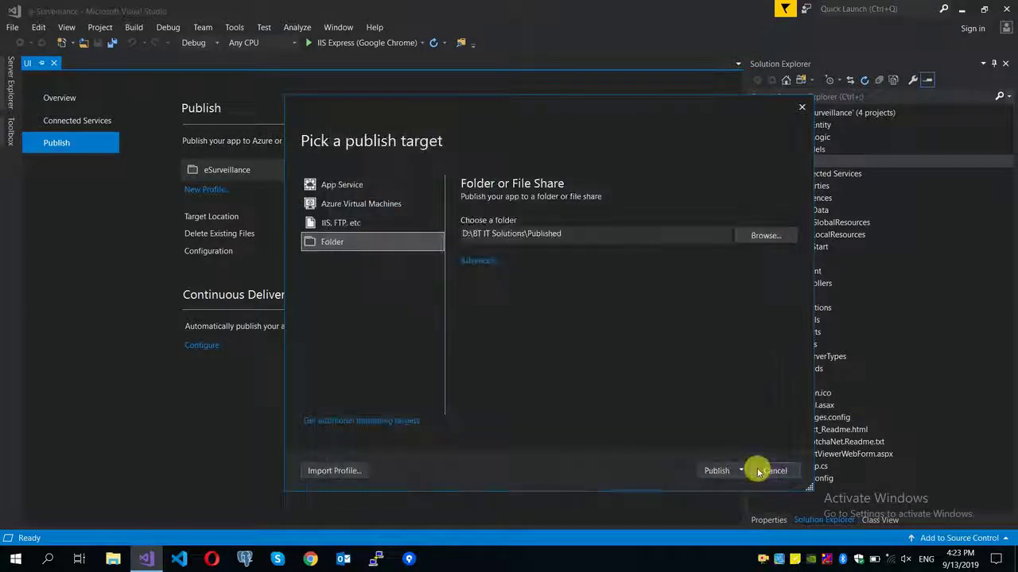
Publish the UI project to the D:\BT IT Solutions\Published folder and enlarge the build output area.
click(716, 470)
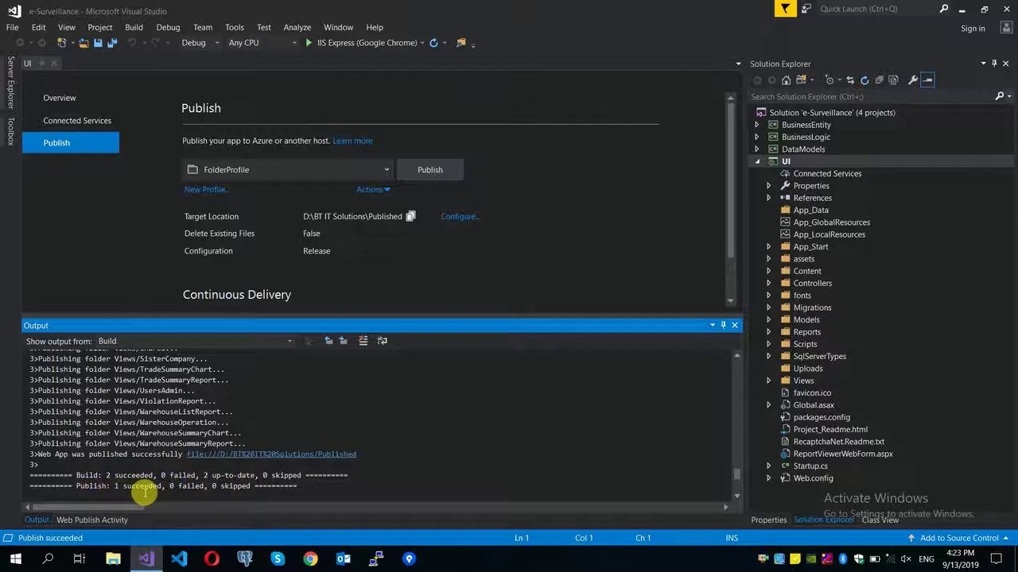
drag(411, 322, 413, 168)
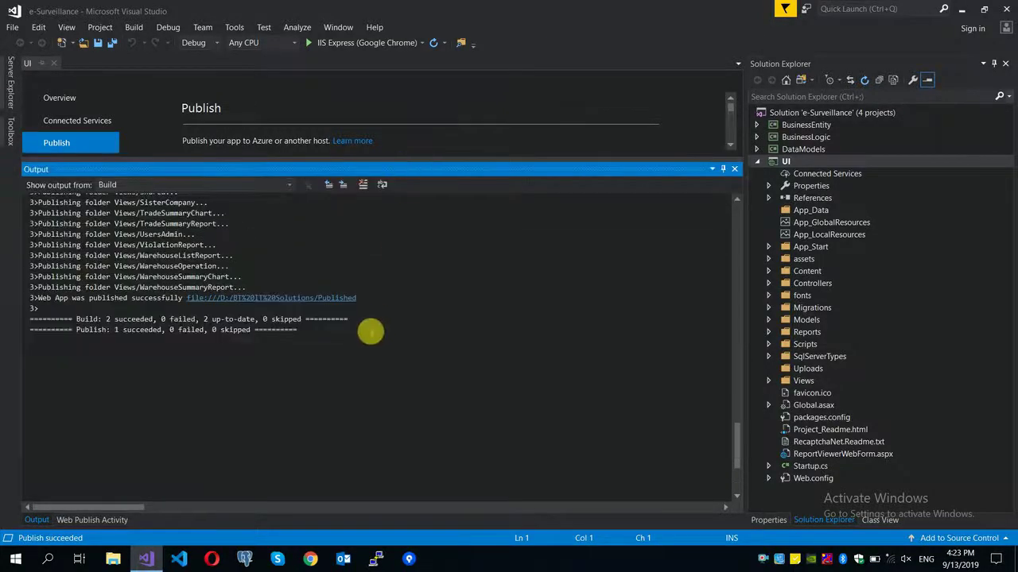
Examine the start of the publish log, including the Web.config transformation, the root folder entry and the target path.
scroll(368, 341, up, 4)
scroll(369, 342, up, 20)
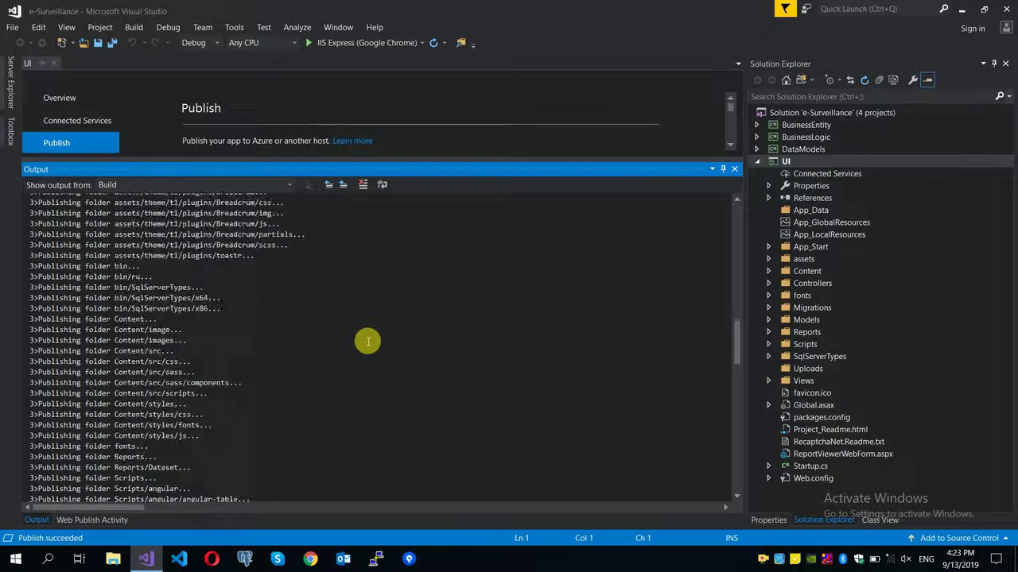
scroll(366, 342, up, 5)
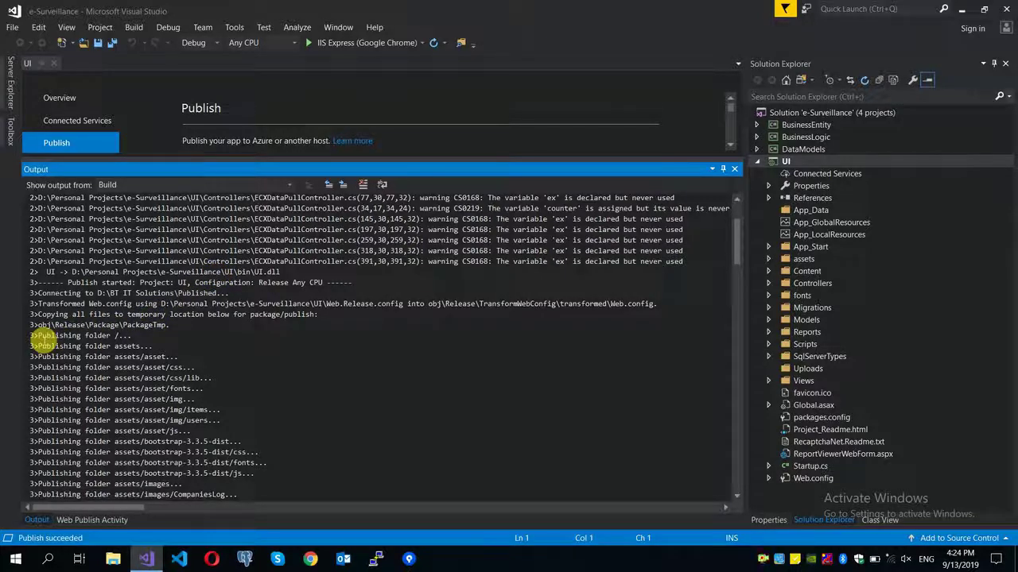
drag(37, 336, 159, 337)
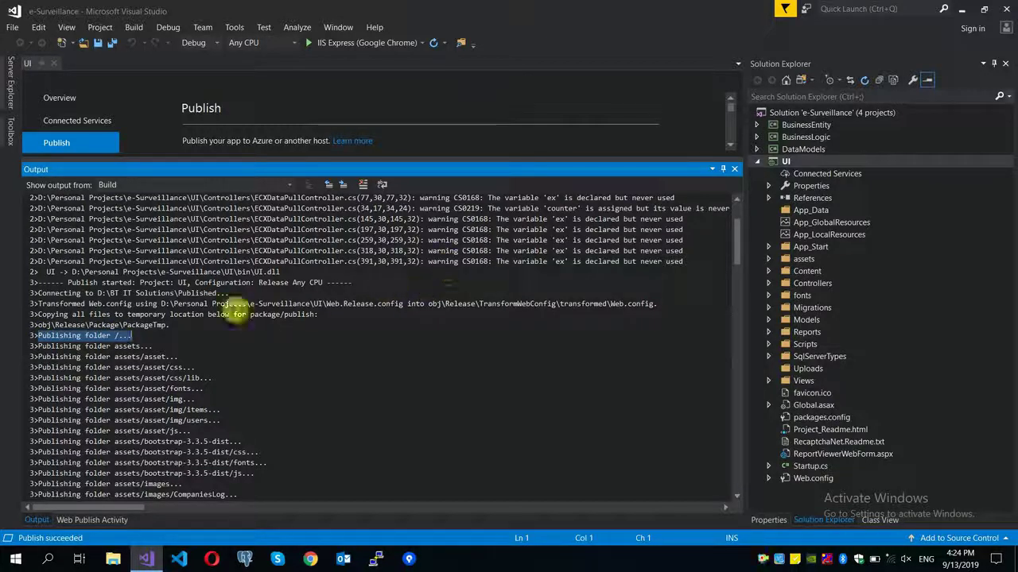
drag(161, 304, 581, 305)
click(276, 294)
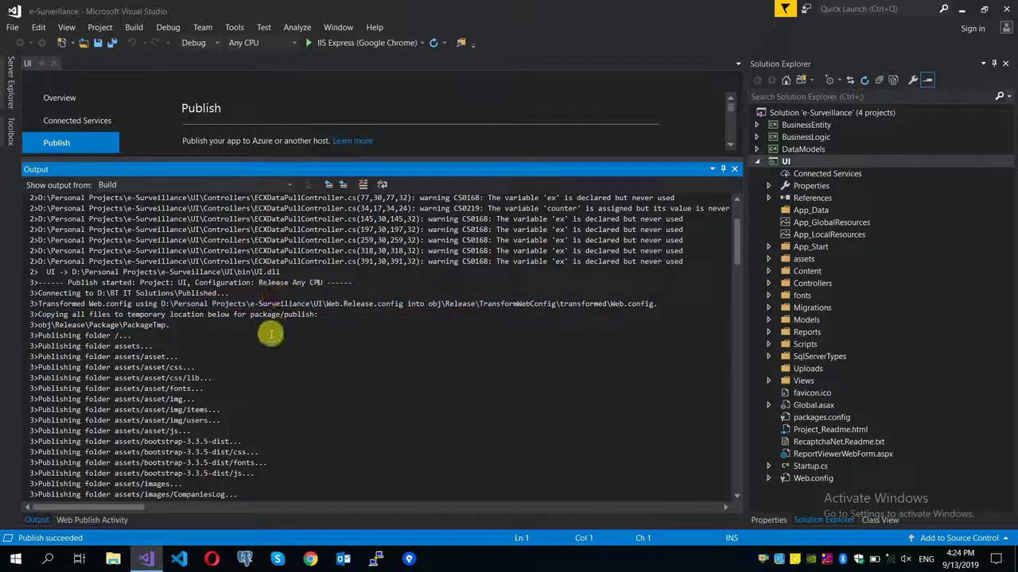
scroll(269, 338, down, 2)
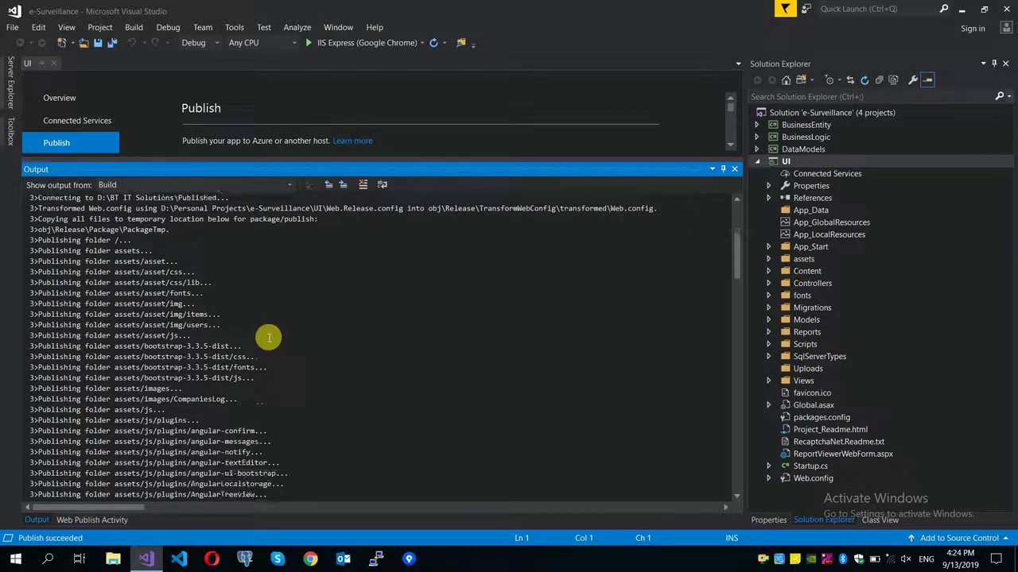
scroll(268, 337, up, 5)
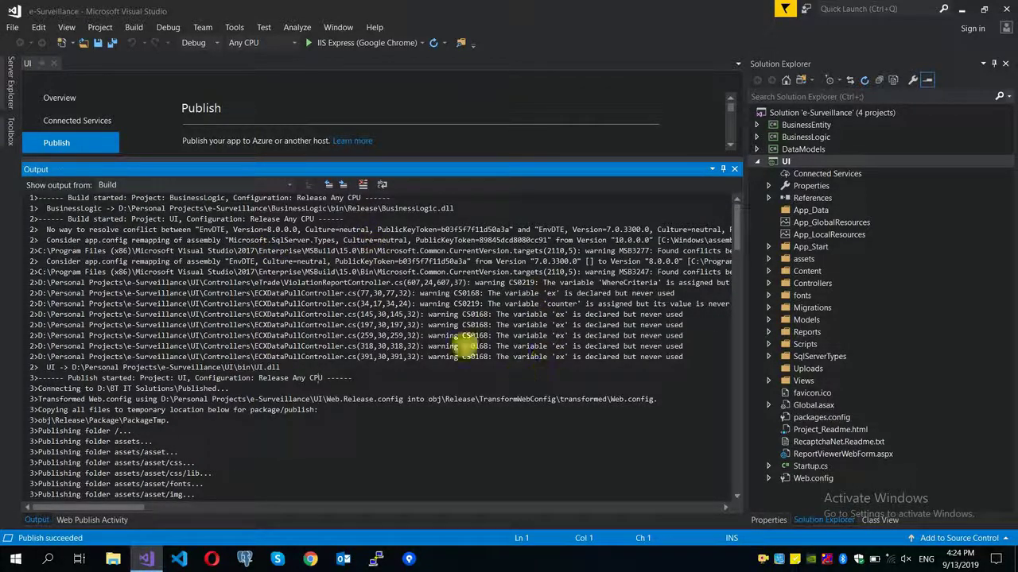
scroll(397, 374, down, 2)
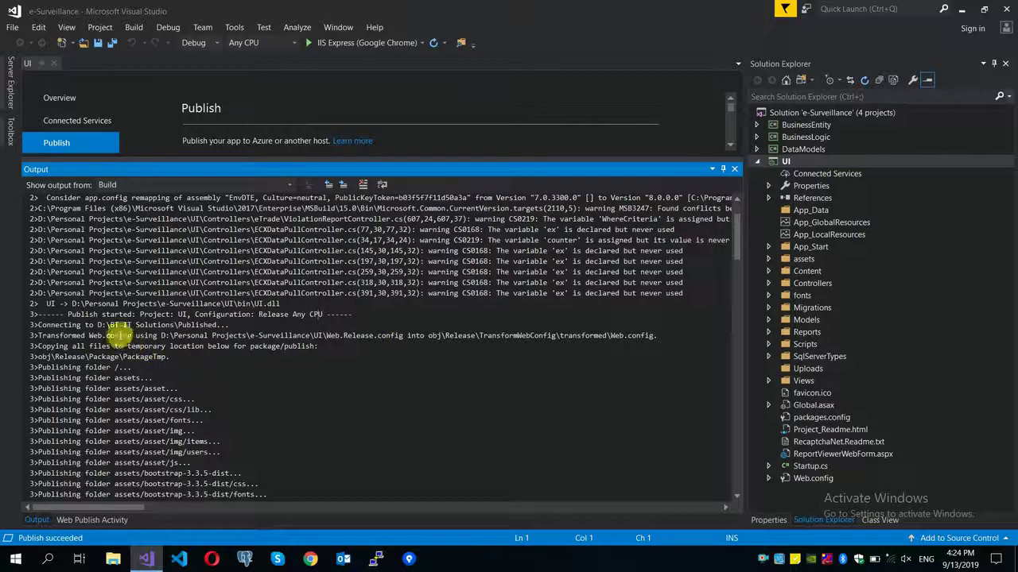
drag(106, 326, 216, 332)
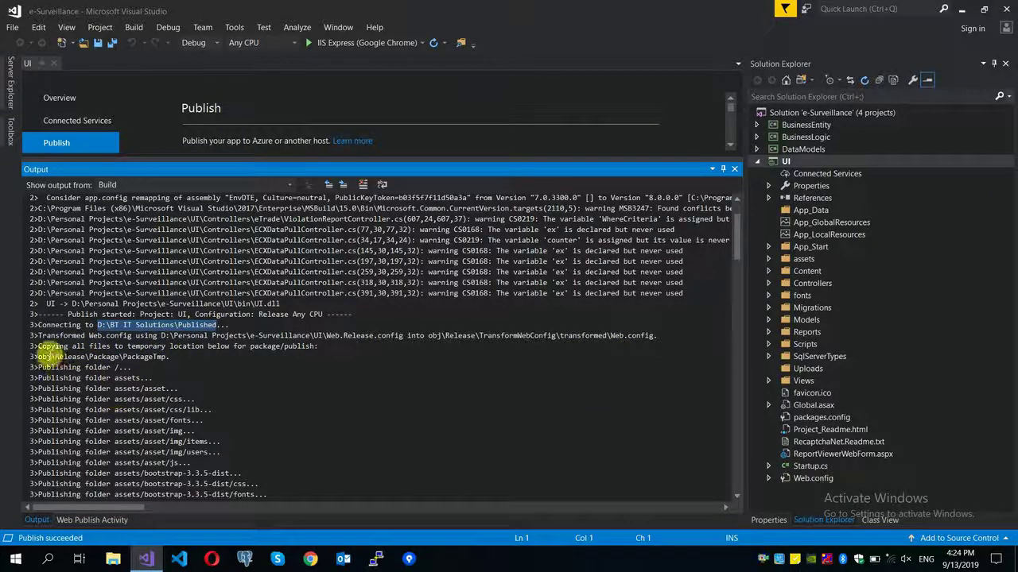
Compare the folders listed in the publish log with the UI project's assets, Scripts and Content folders.
scroll(44, 381, down, 2)
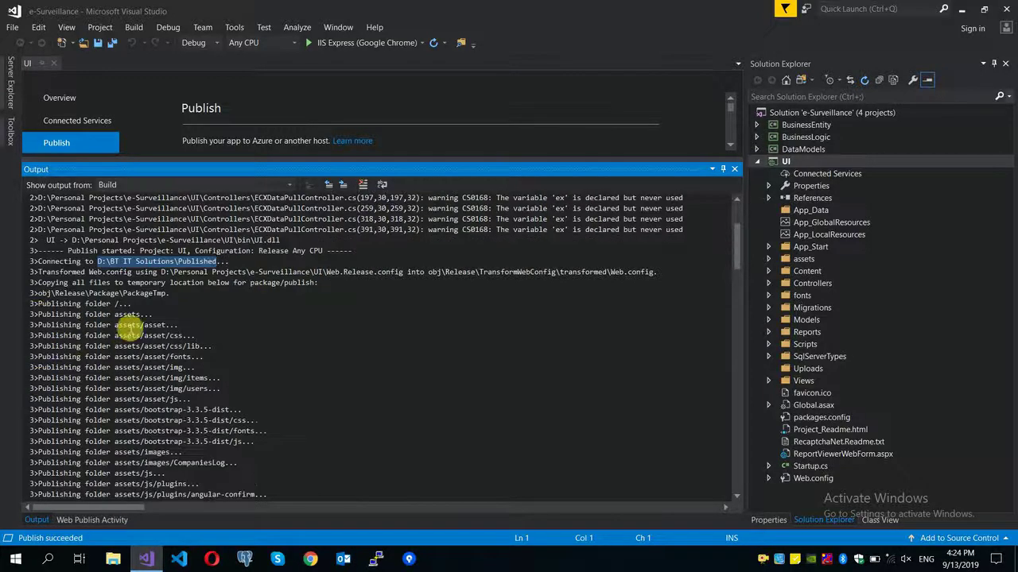
scroll(174, 421, down, 4)
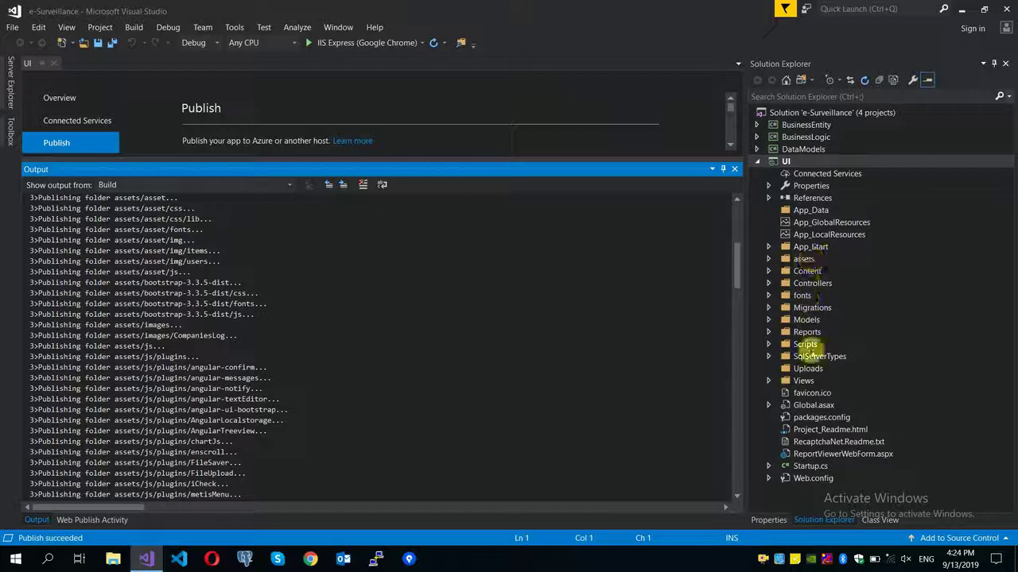
scroll(132, 398, down, 8)
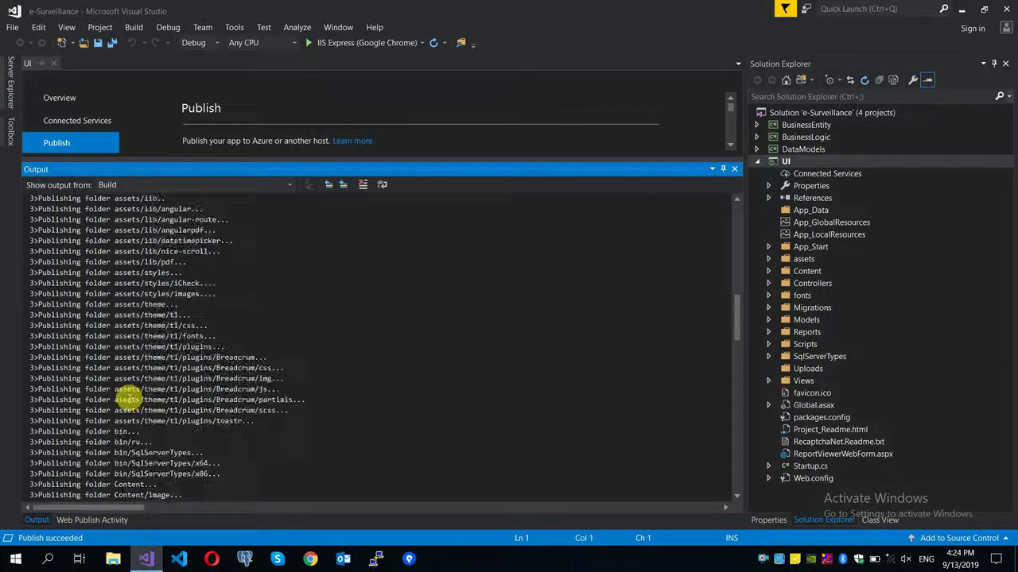
scroll(129, 391, down, 7)
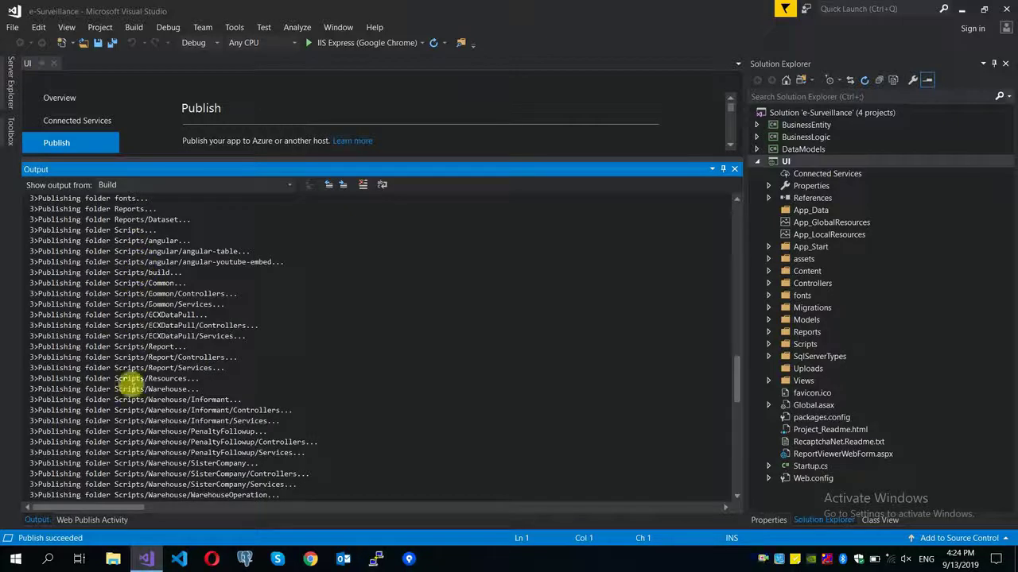
click(789, 259)
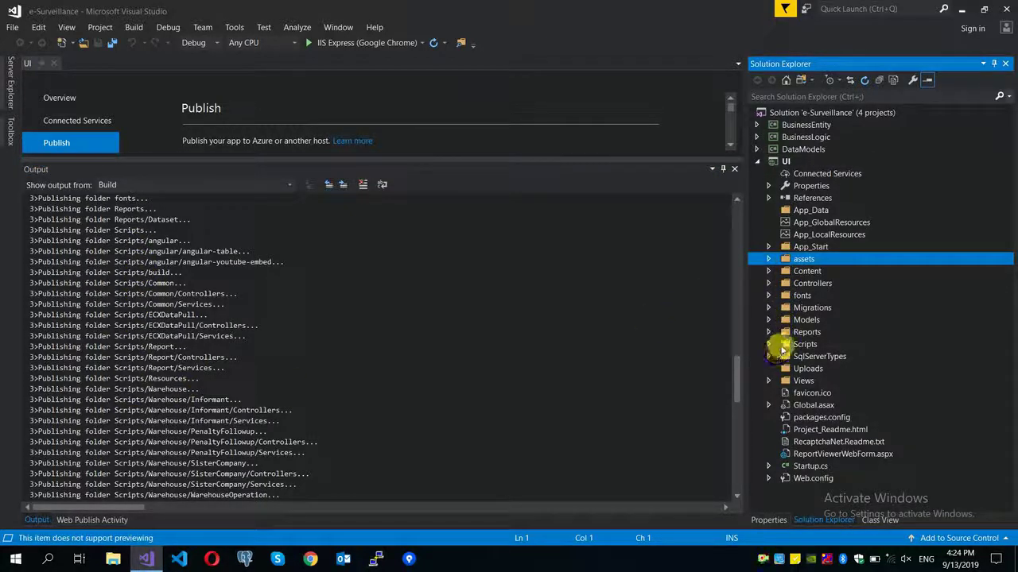
click(783, 344)
click(778, 271)
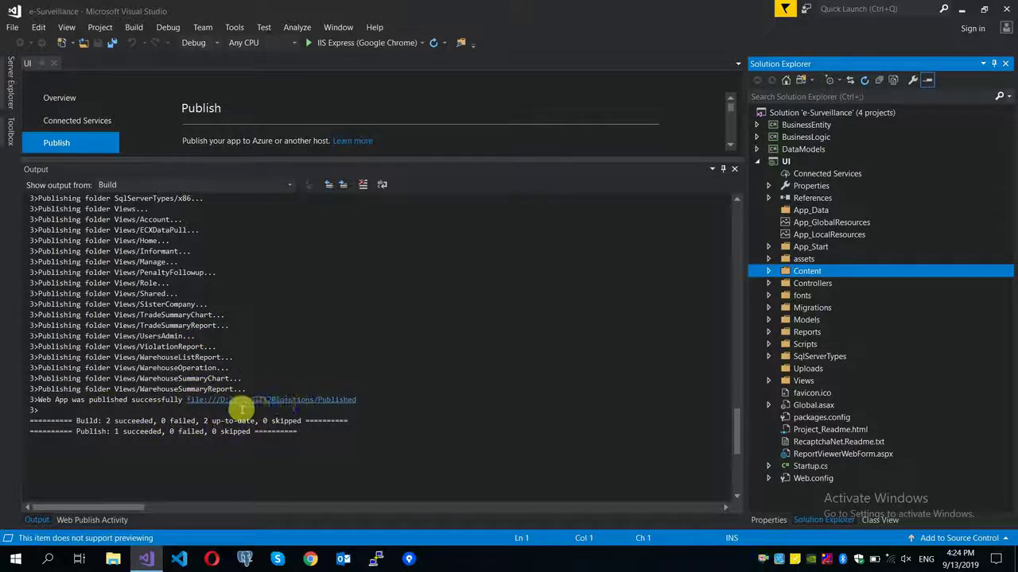
Copy the path D:\BT IT Solutions\Published from the publish log and open that folder in File Explorer.
scroll(322, 334, up, 12)
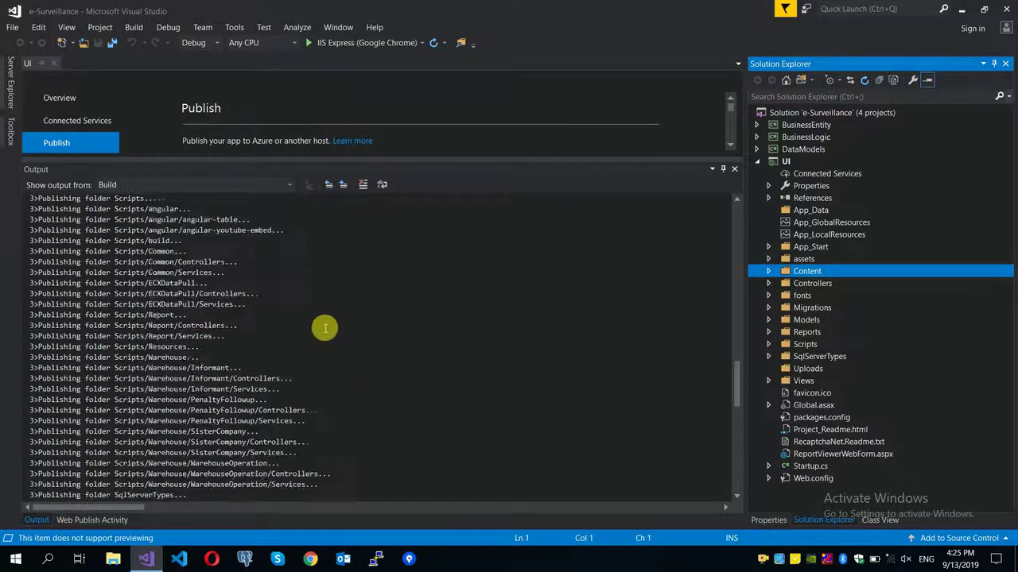
scroll(315, 347, up, 15)
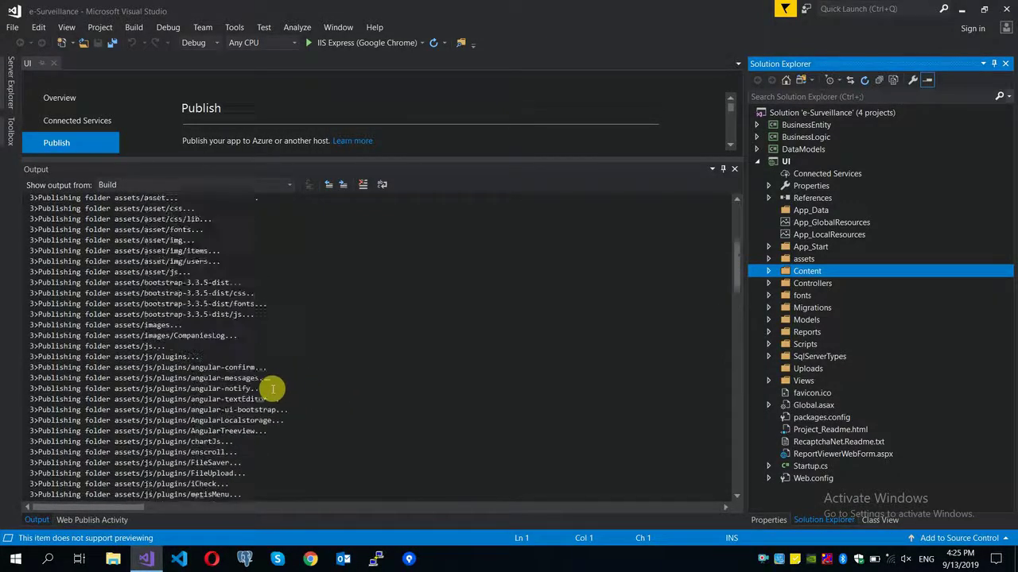
click(102, 393)
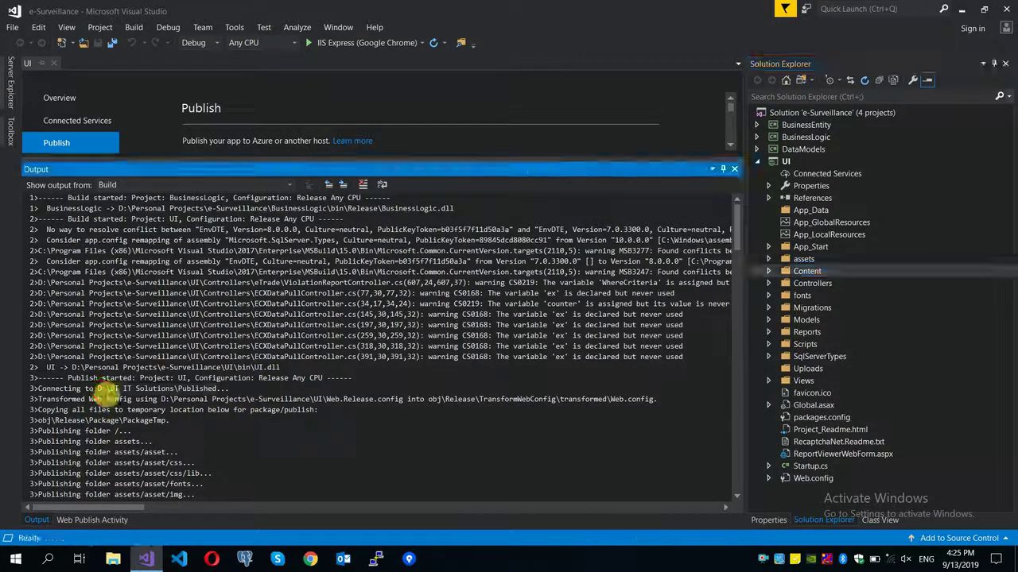
drag(102, 393, 205, 393)
key(ctrl+c)
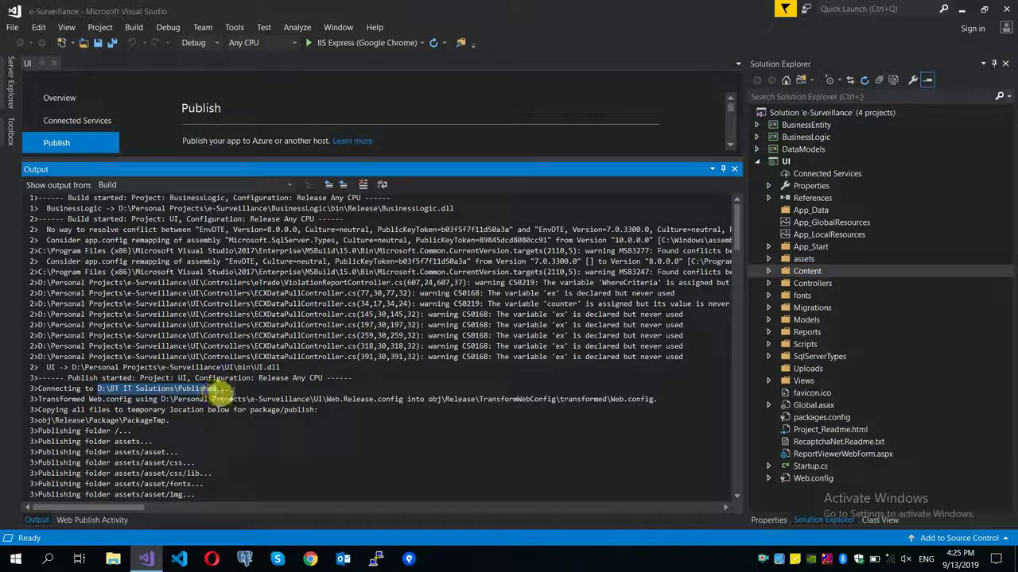
click(113, 559)
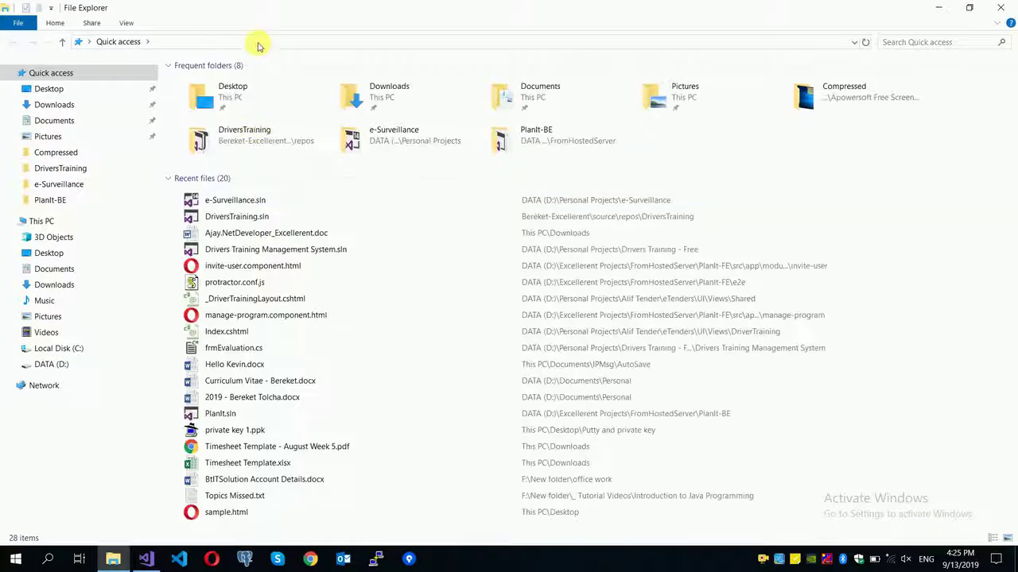
click(263, 41)
key(ctrl+v)
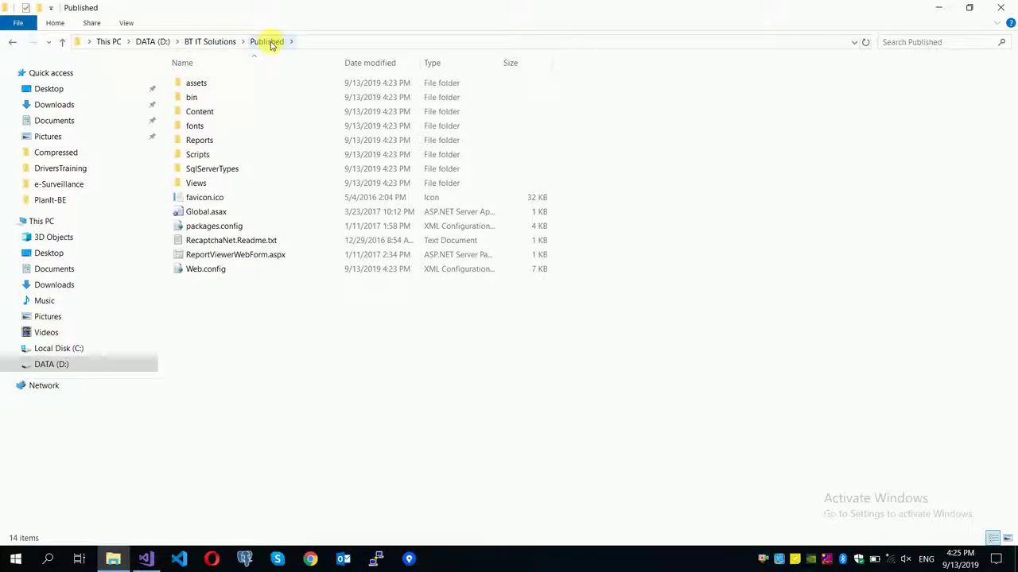
Go up to the BT IT Solutions folder, reopen Published and review all its published files and folders.
click(231, 43)
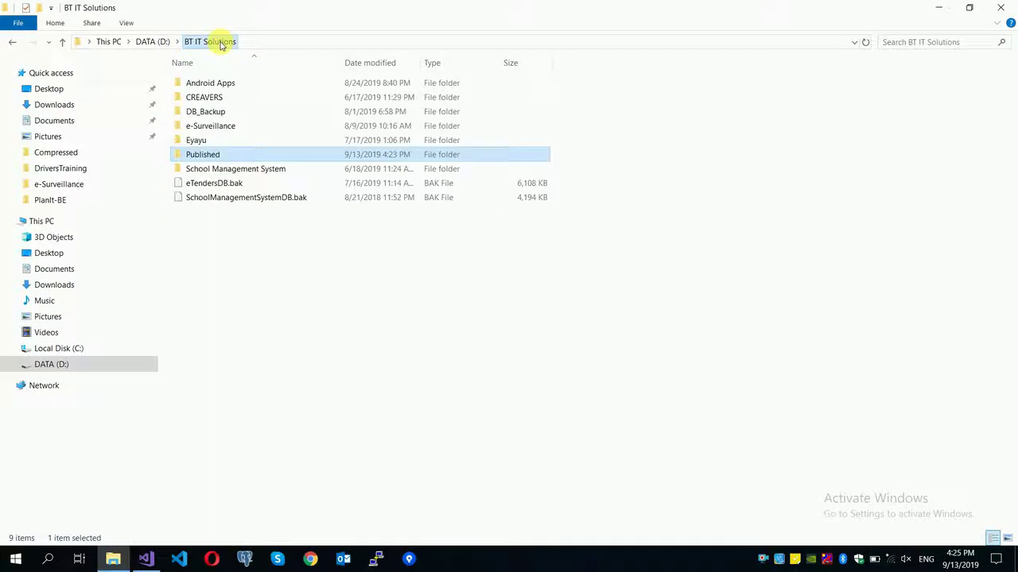
double_click(203, 155)
drag(211, 339, 211, 78)
click(228, 335)
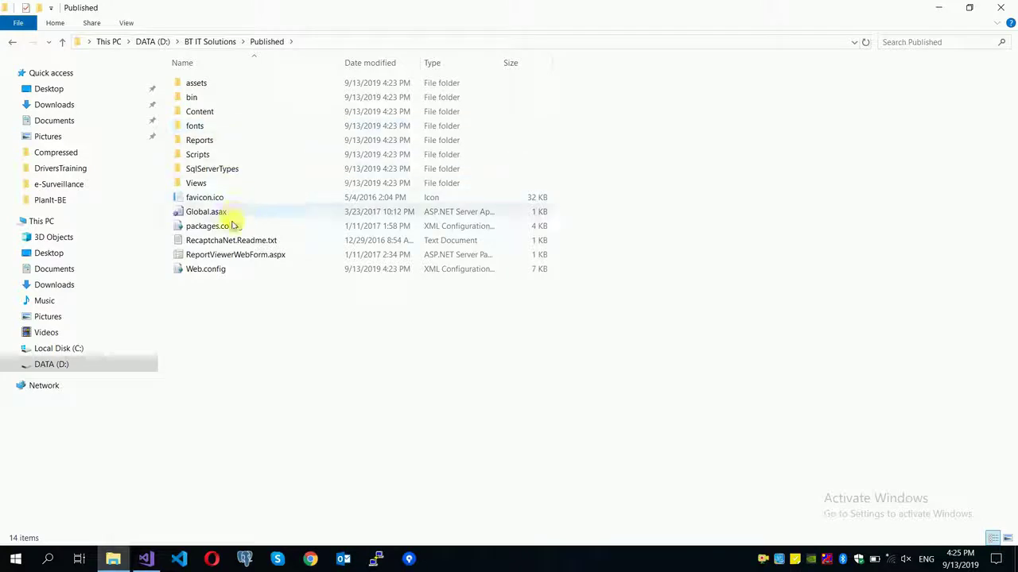
Open the published bin folder and look through its DLL files down to the end of the list.
double_click(232, 98)
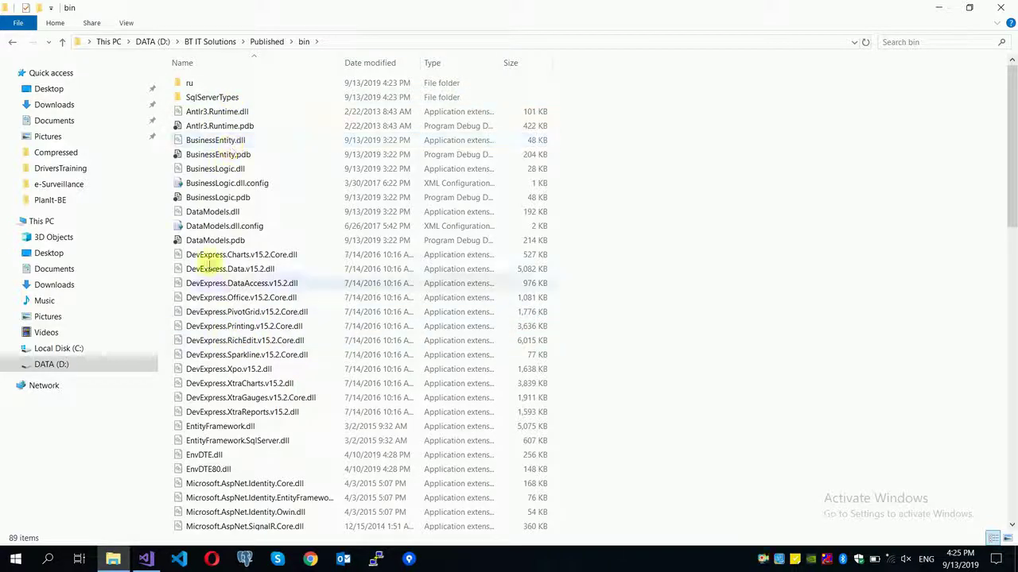
scroll(262, 362, down, 7)
scroll(249, 253, up, 5)
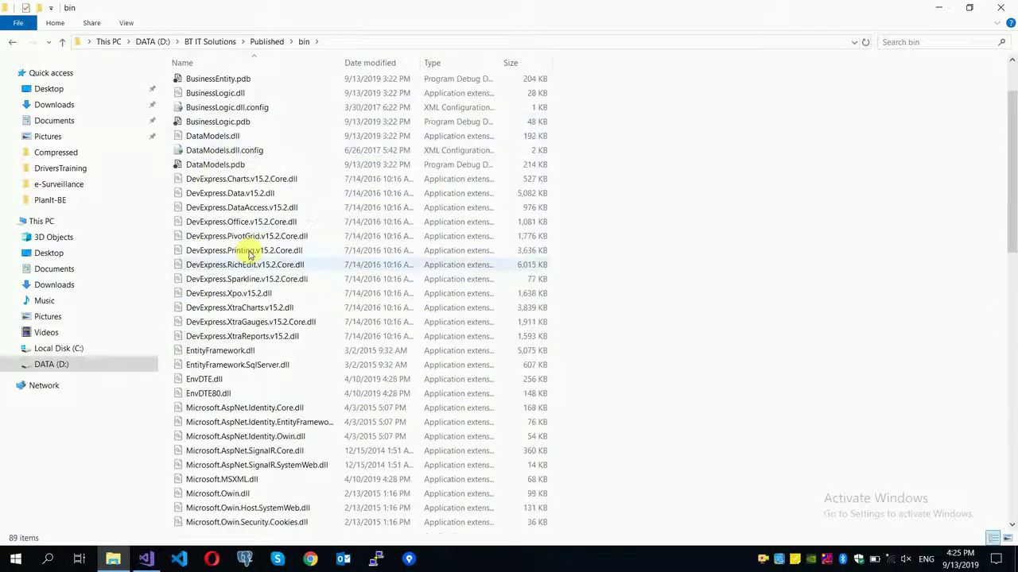
scroll(251, 253, down, 6)
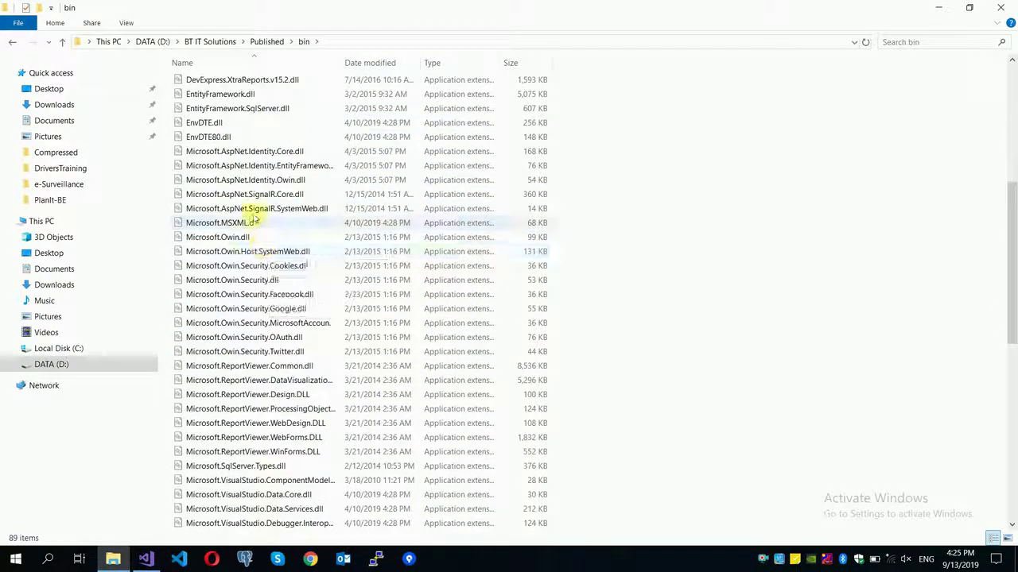
scroll(255, 219, up, 3)
scroll(252, 213, down, 1)
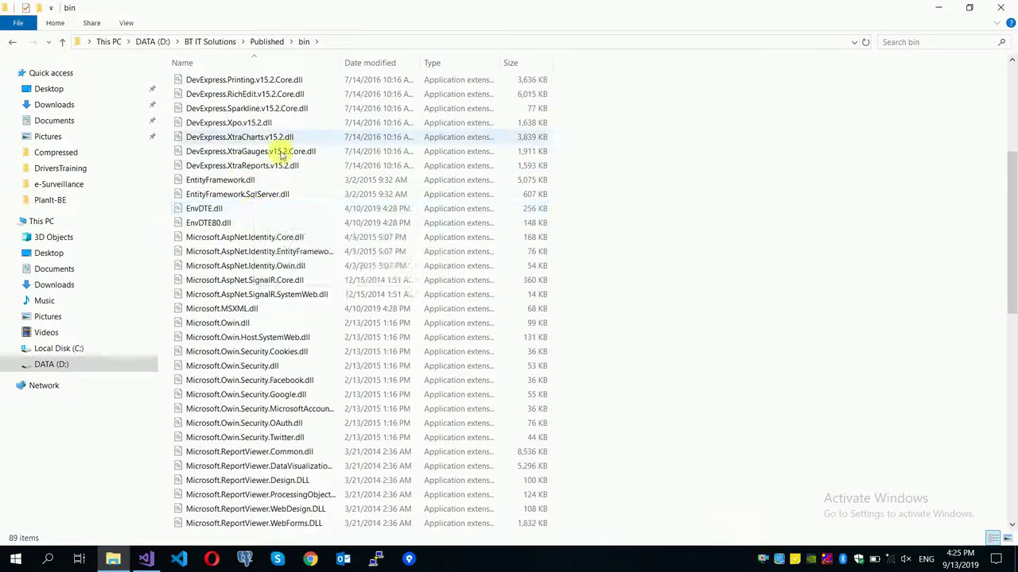
scroll(266, 183, down, 3)
scroll(271, 155, up, 3)
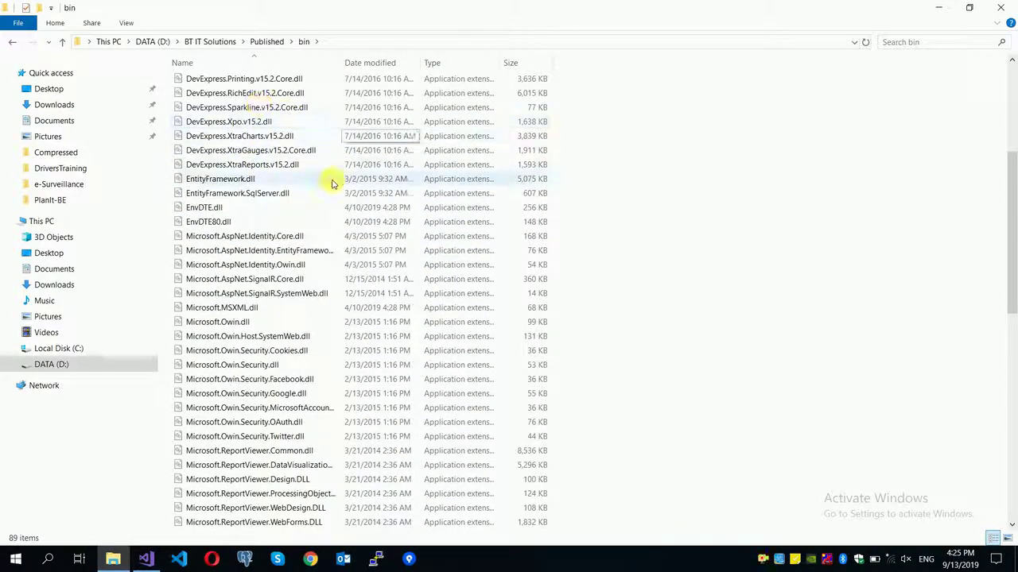
scroll(330, 269, down, 1)
scroll(330, 272, down, 12)
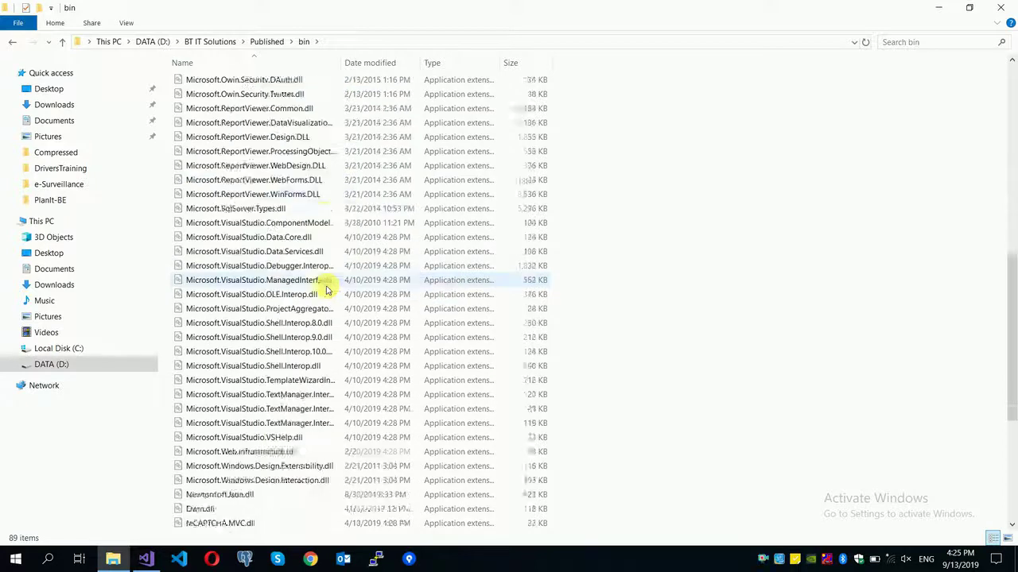
scroll(275, 311, up, 5)
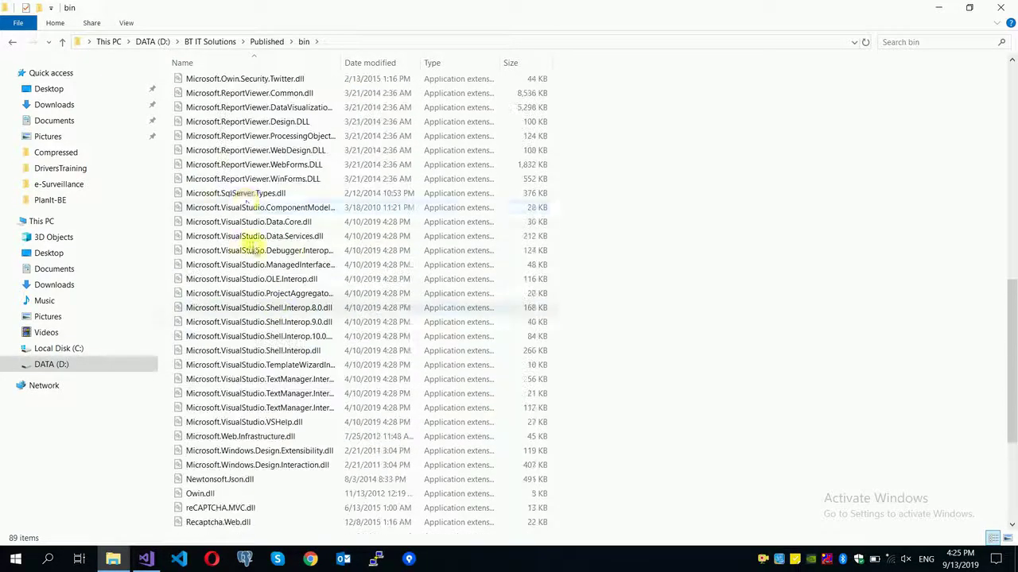
scroll(318, 212, down, 3)
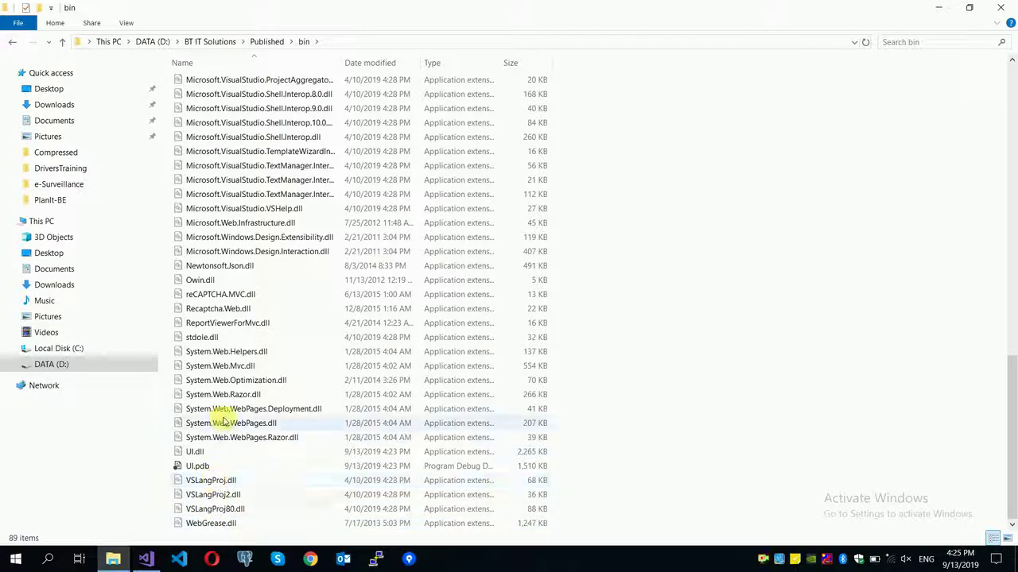
Select UI.dll, check it against the UI project in Visual Studio, and return to the bin folder in File Explorer.
click(191, 453)
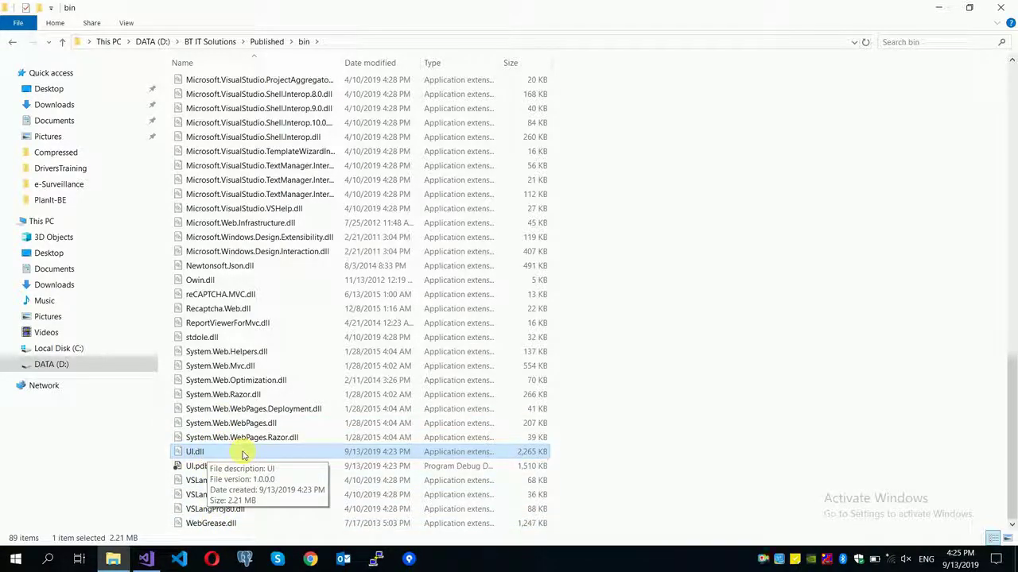
click(146, 559)
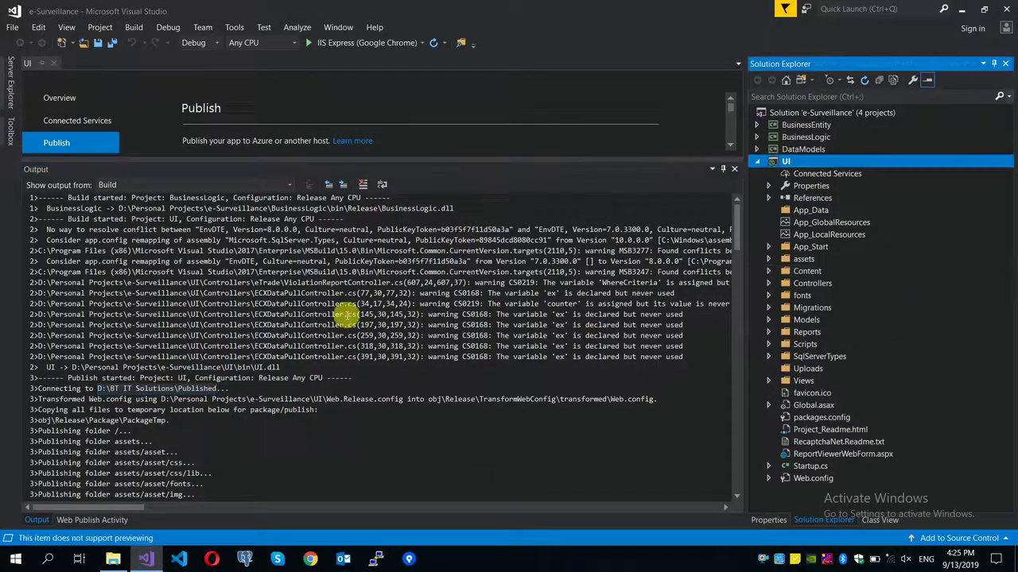
click(146, 556)
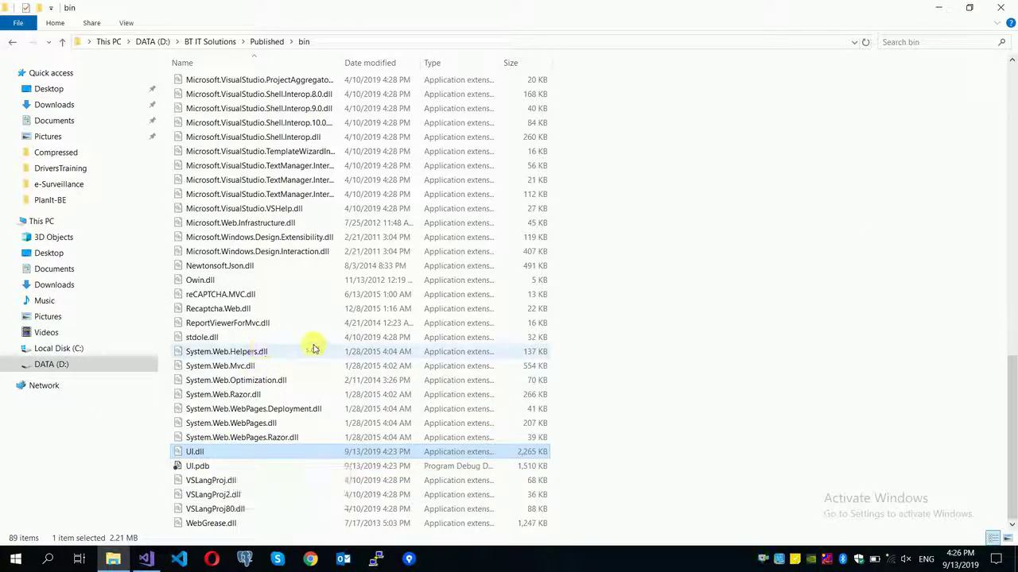
Look back through the published bin folder's files up to the start of the list and select BusinessLogic.dll.
scroll(318, 348, up, 7)
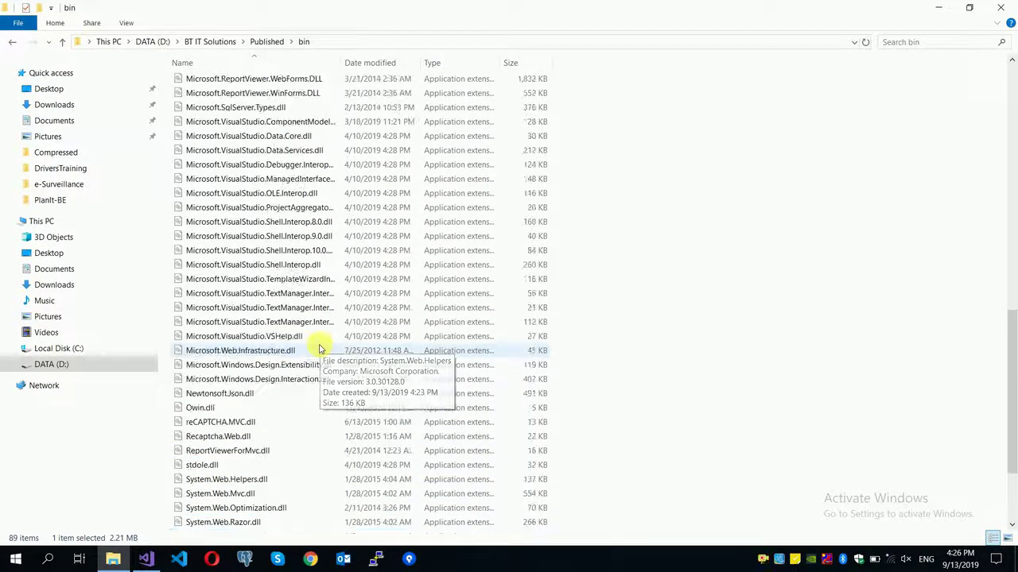
scroll(318, 348, up, 3)
scroll(316, 348, up, 5)
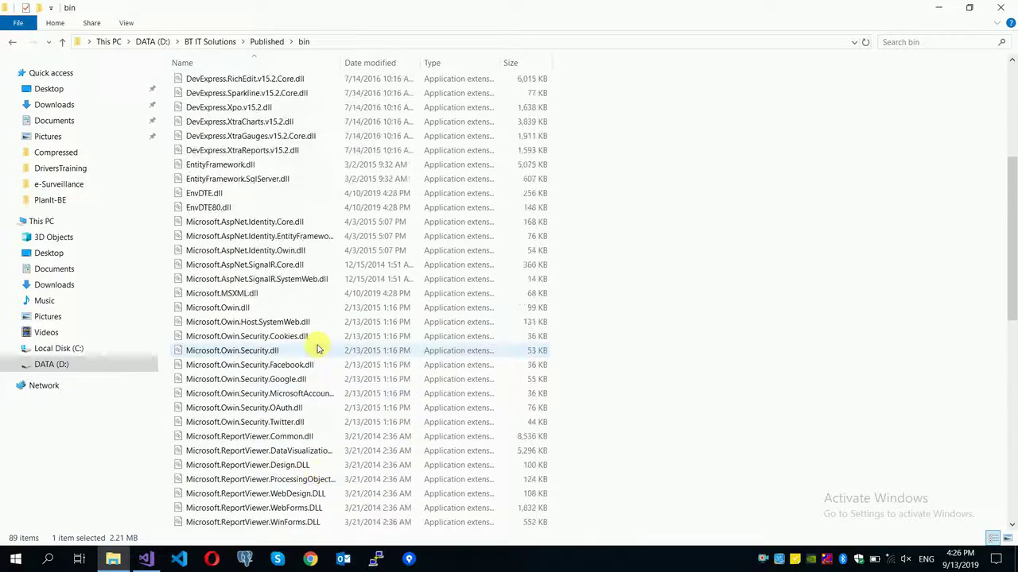
scroll(302, 334, up, 4)
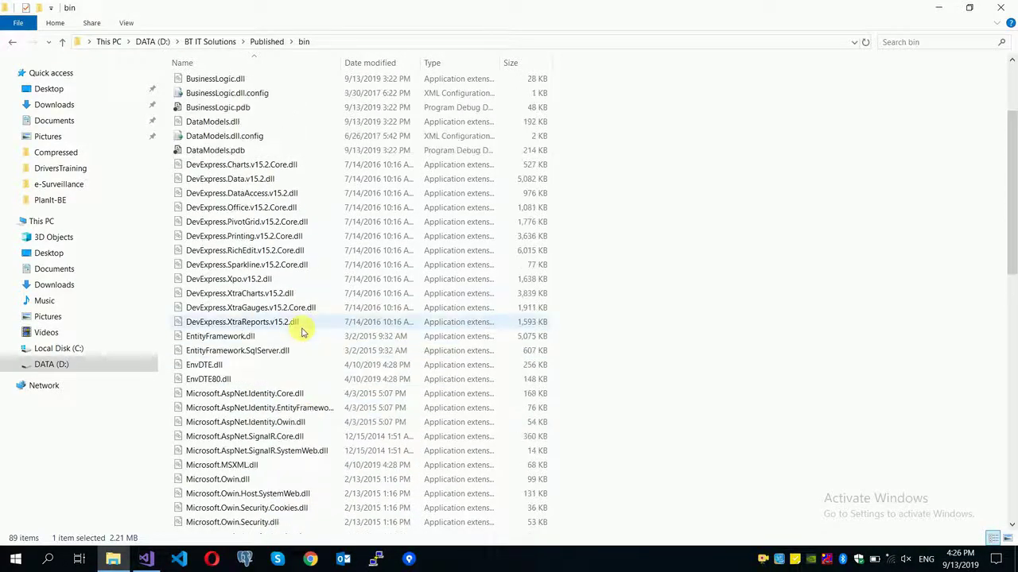
click(224, 169)
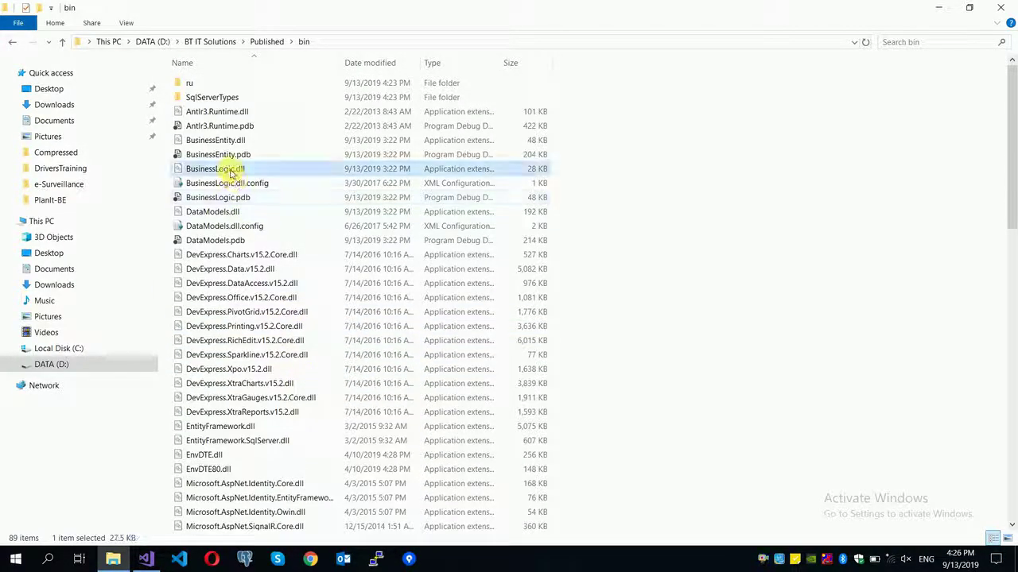
Arrange Visual Studio and the bin folder window side by side and narrow Solution Explorer to widen the publish output.
click(144, 561)
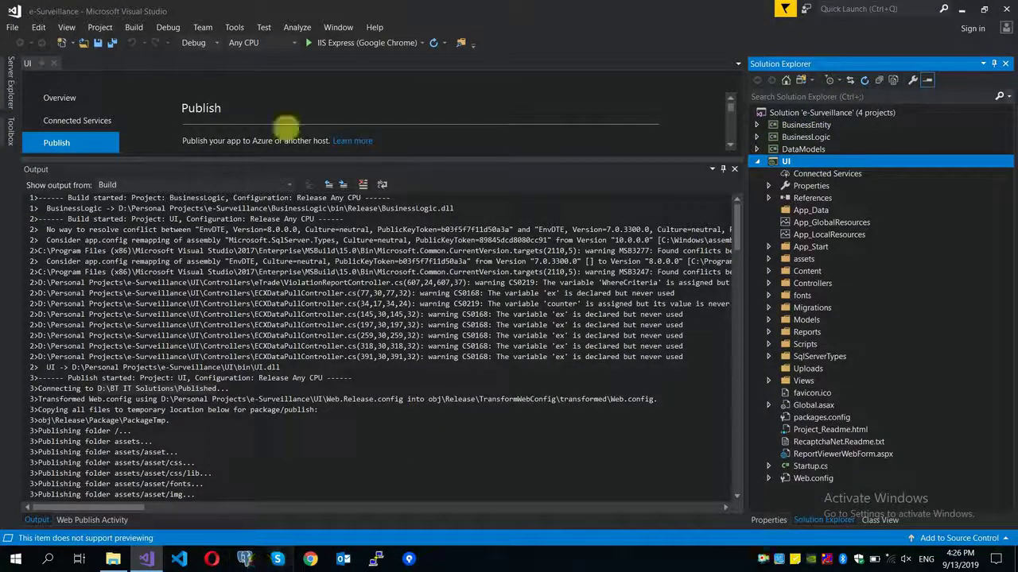
drag(416, 10, 2, 88)
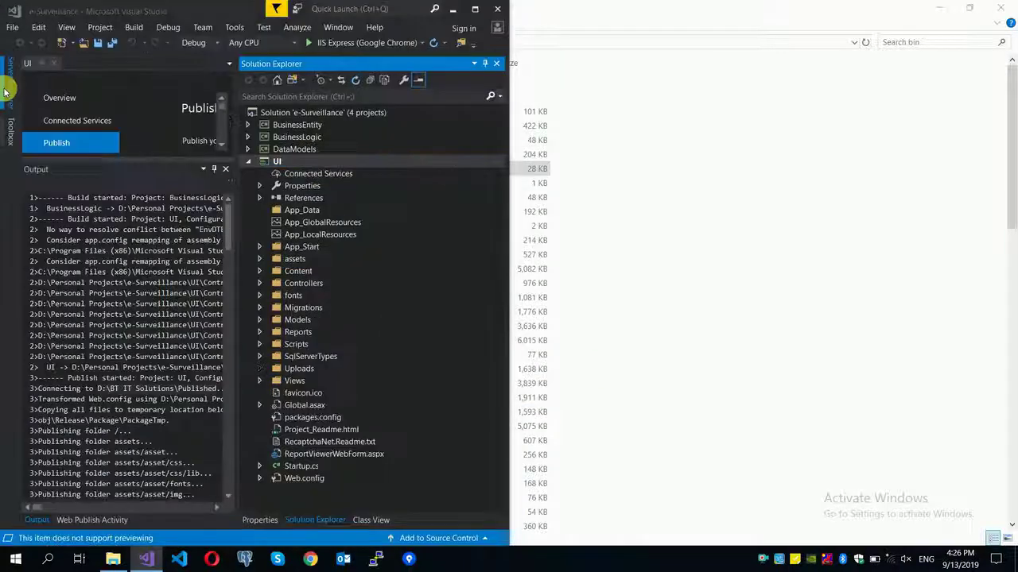
click(871, 268)
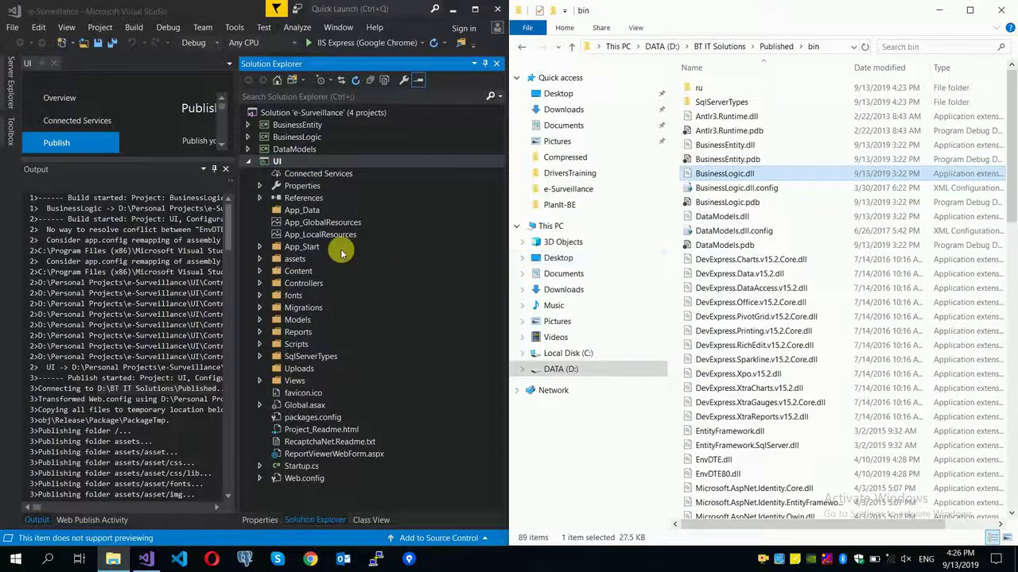
drag(240, 261, 345, 264)
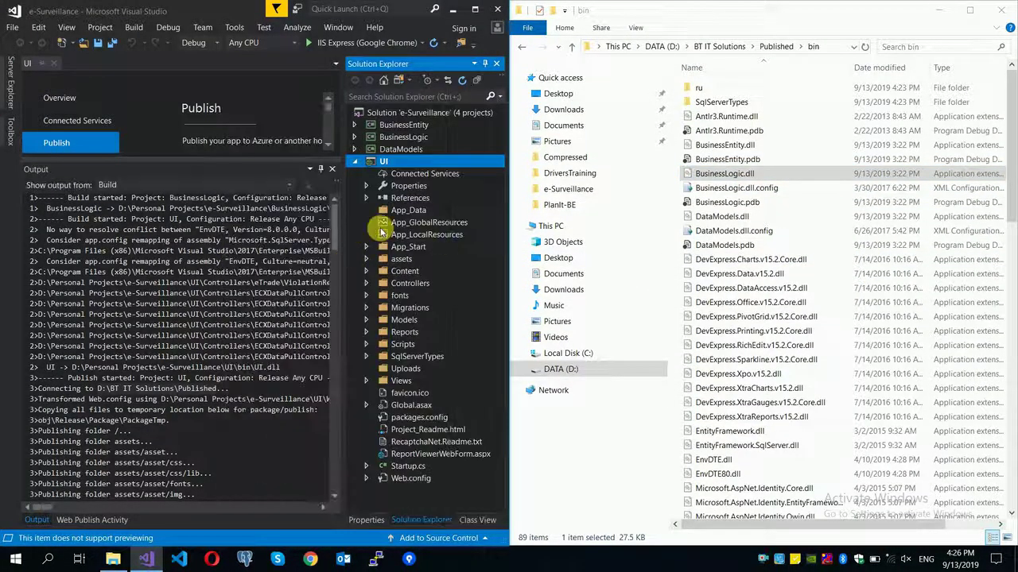
Compare the BusinessLogic and BusinessEntity projects in the solution with the published BusinessEntity.dll and DataModels.dll files.
click(407, 138)
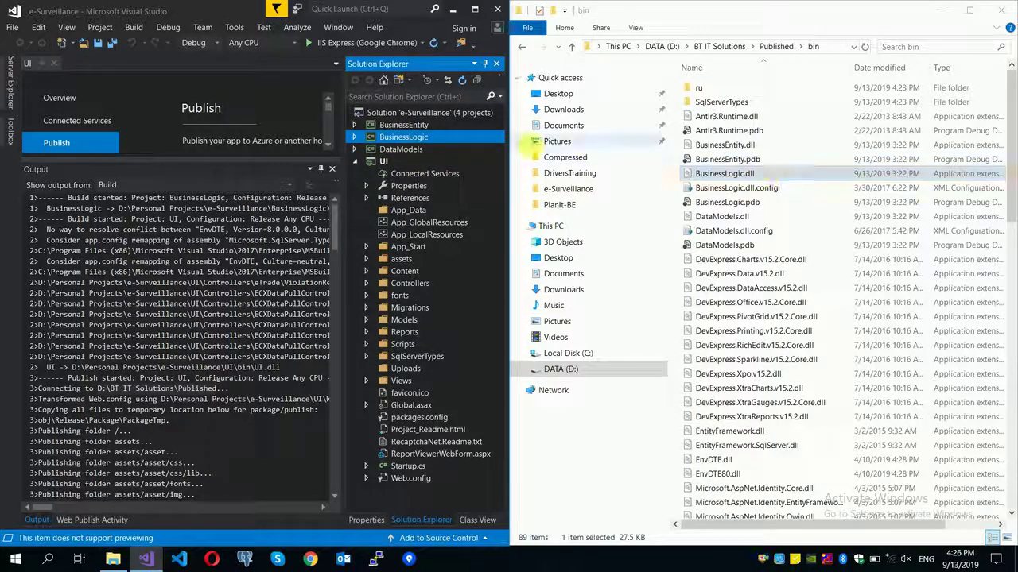
click(436, 125)
click(738, 145)
click(710, 217)
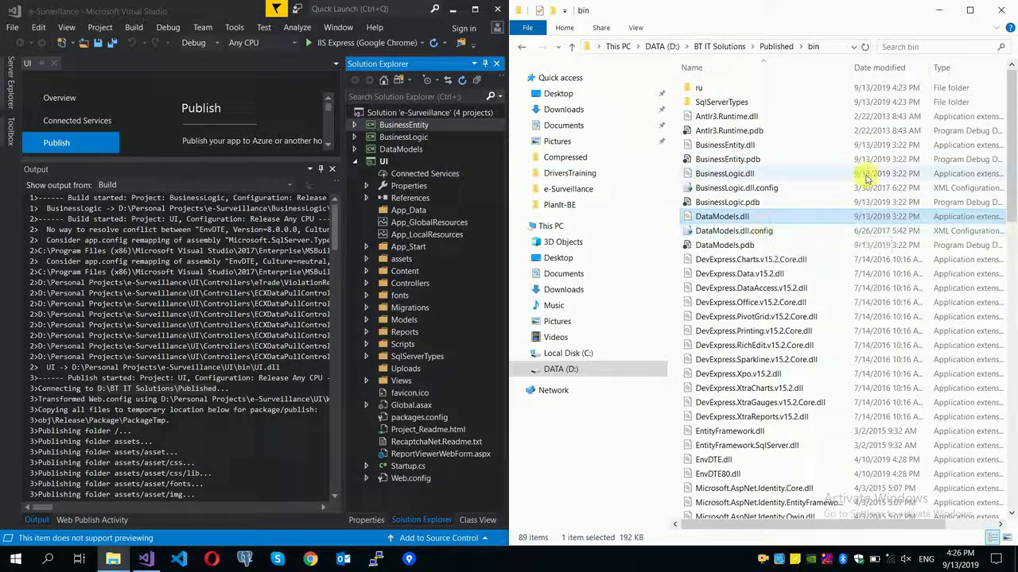
Maximize the bin folder window, go back to the Published folder and review all its files and folders.
drag(859, 20, 809, 52)
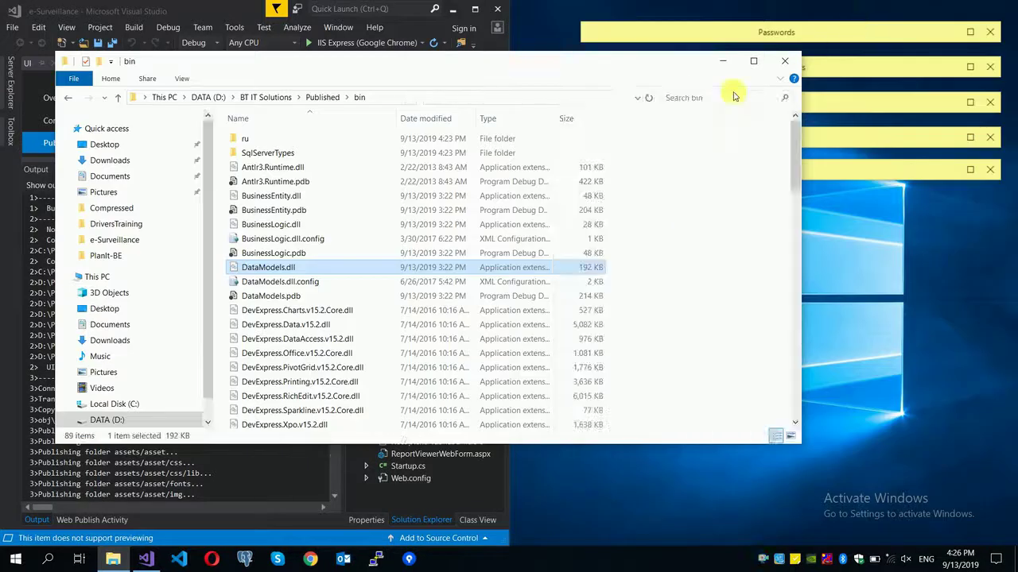
click(754, 63)
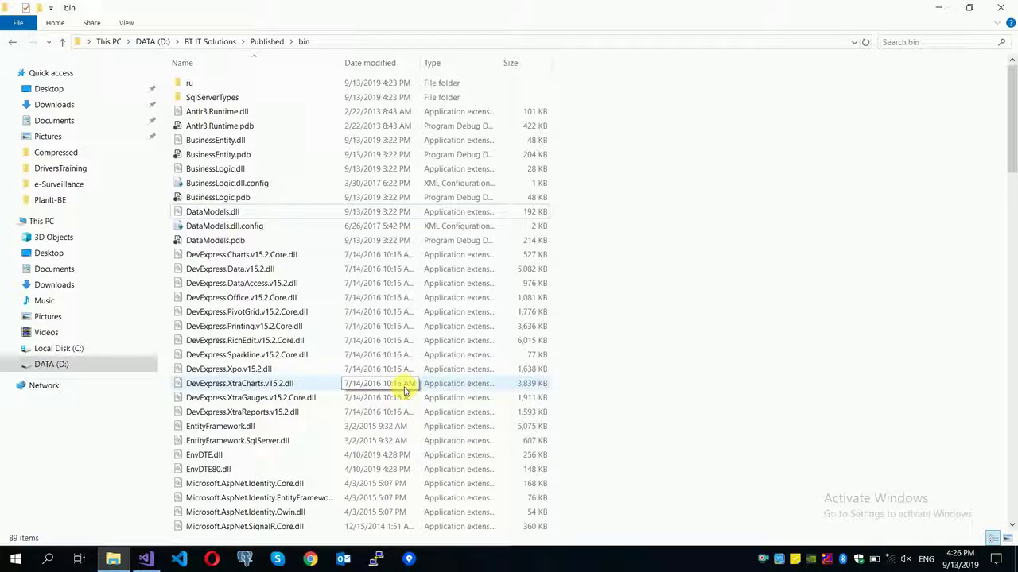
click(267, 42)
click(257, 342)
drag(211, 312, 222, 79)
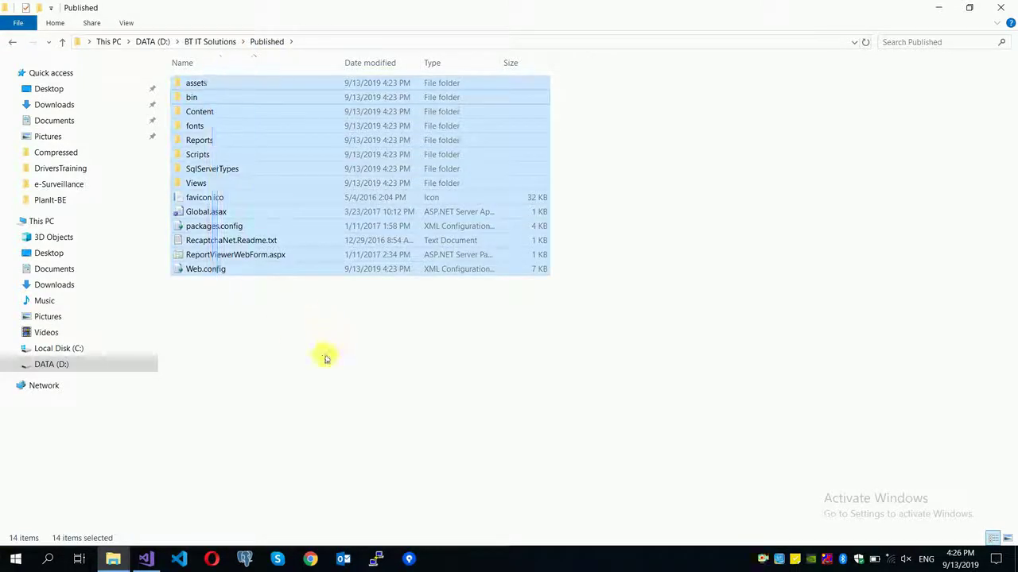
click(269, 335)
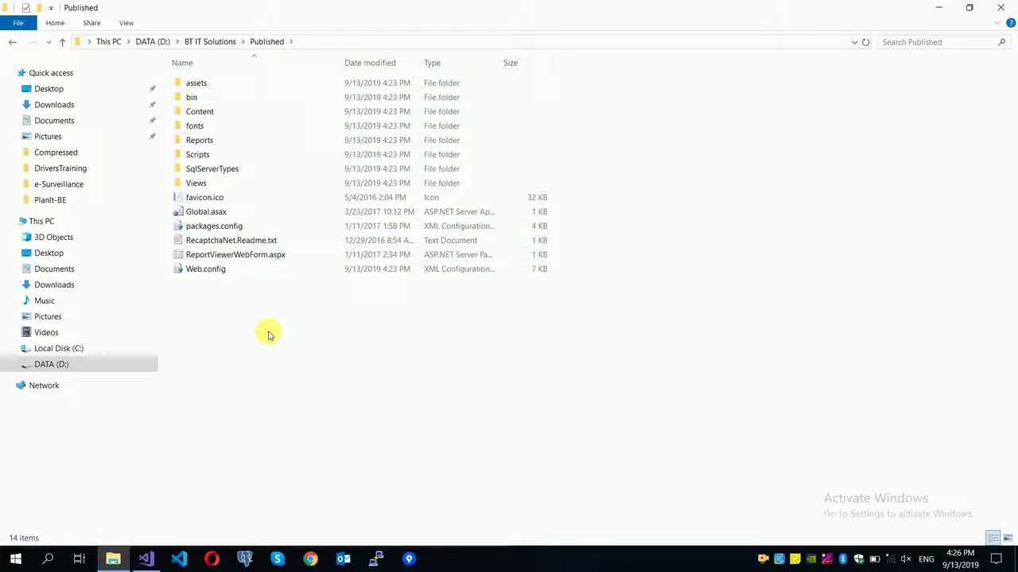
Open the published Web.config in Notepad, examine its connectionStrings entries, and close the file without changes.
right_click(202, 270)
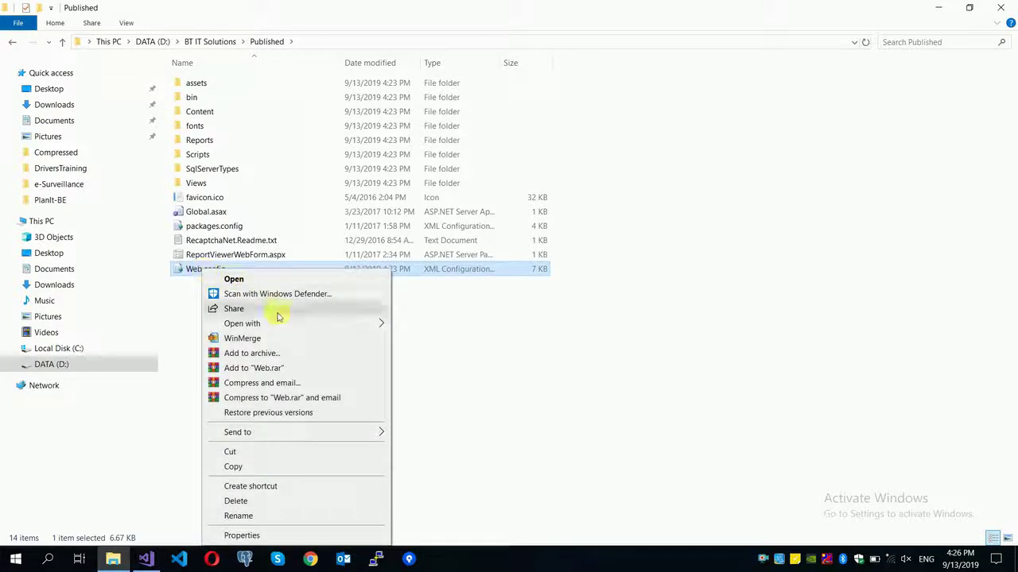
mouse_move(336, 324)
click(431, 371)
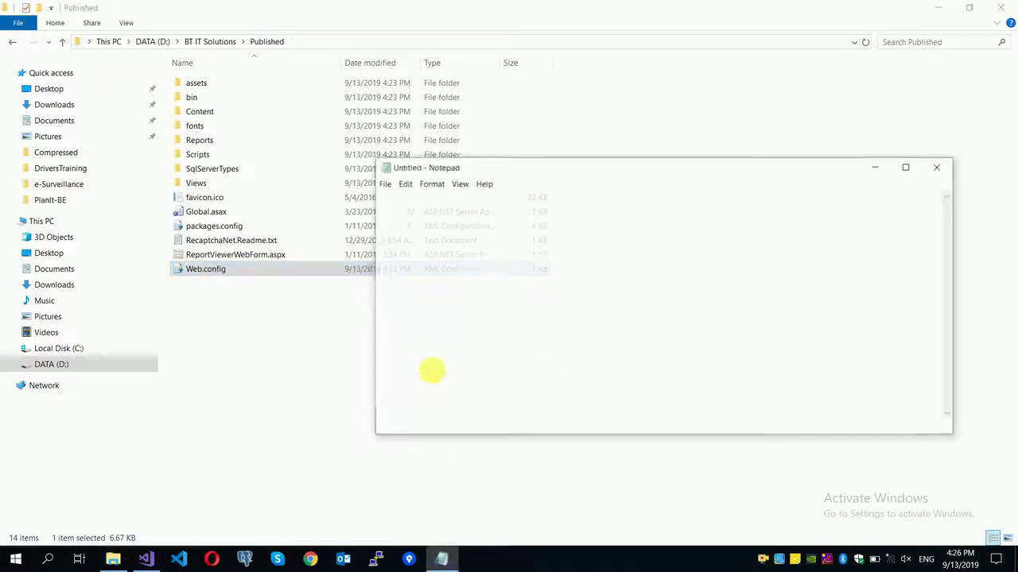
double_click(638, 163)
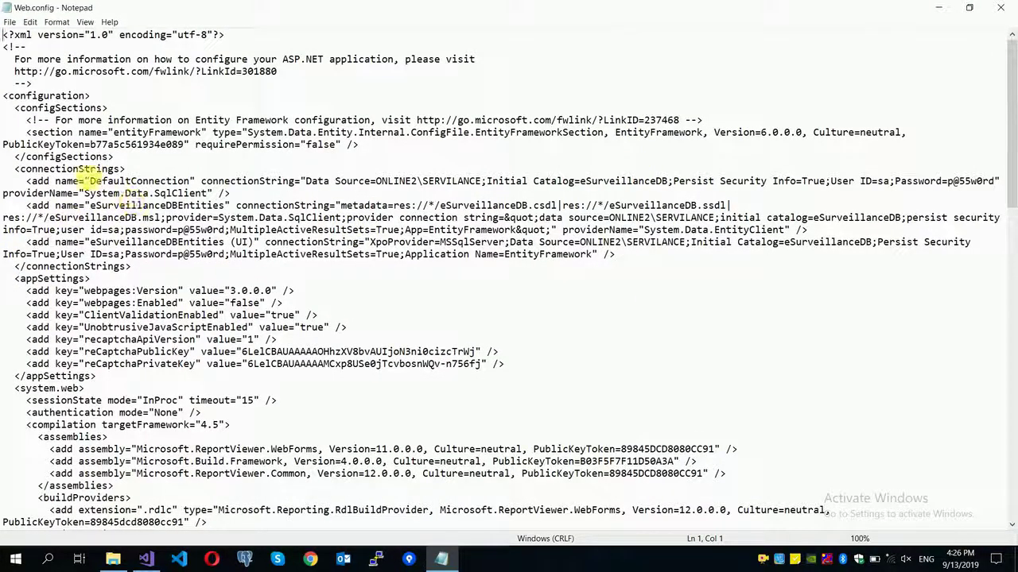
double_click(89, 169)
drag(27, 181, 147, 270)
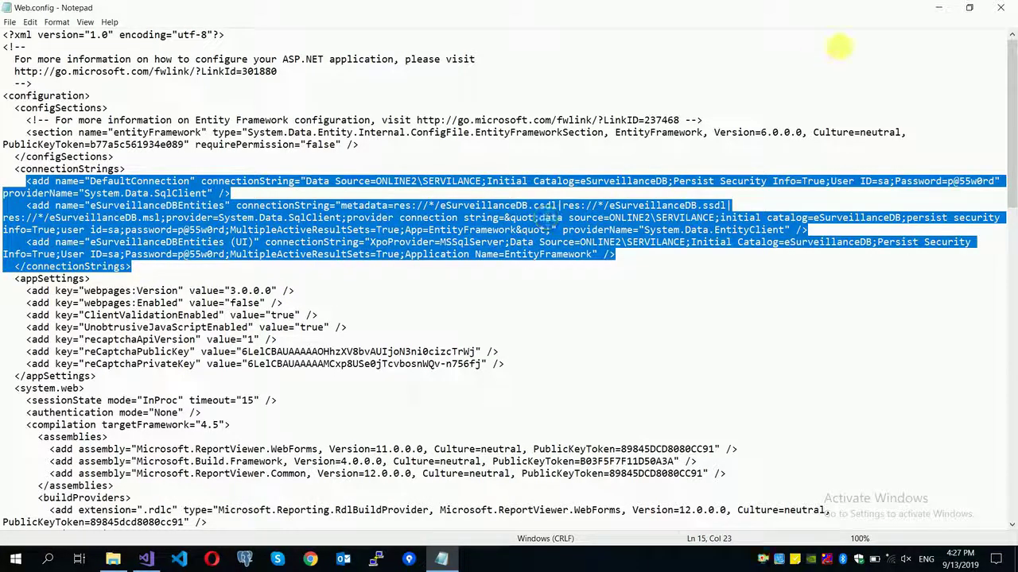
click(994, 9)
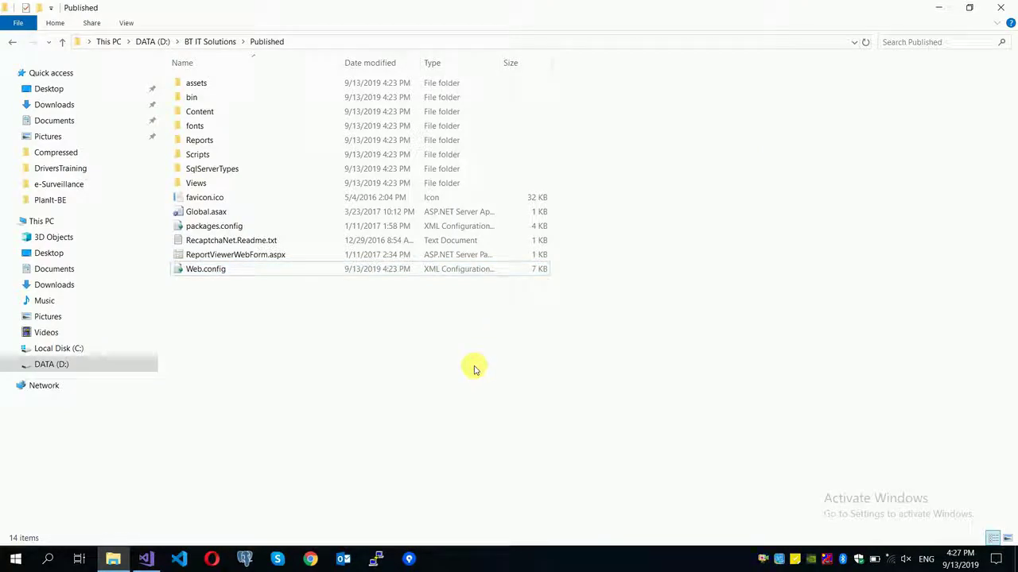
Review the whole set of published items once more and go up to the BT IT Solutions folder.
drag(204, 345, 227, 79)
click(304, 329)
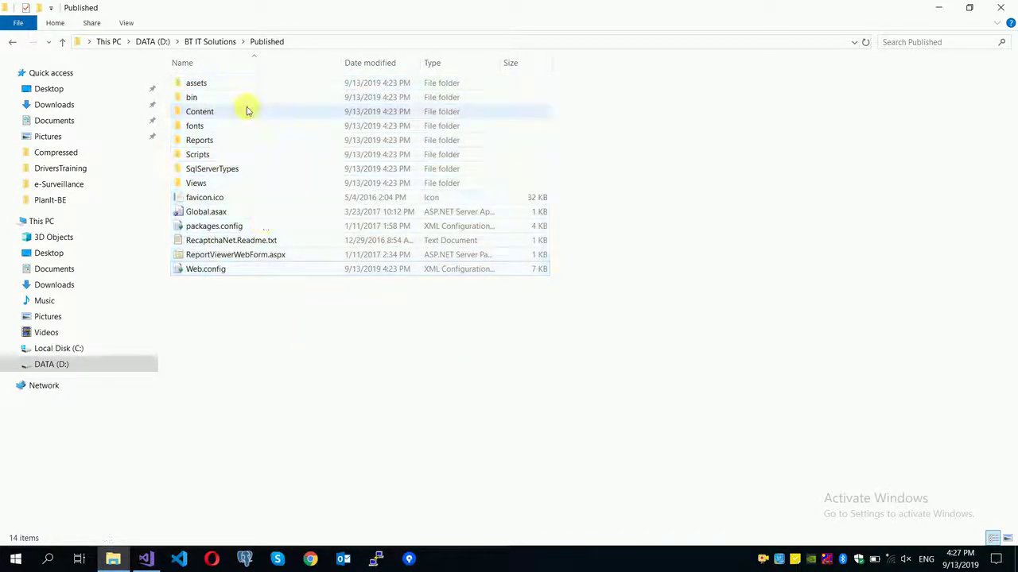
click(209, 41)
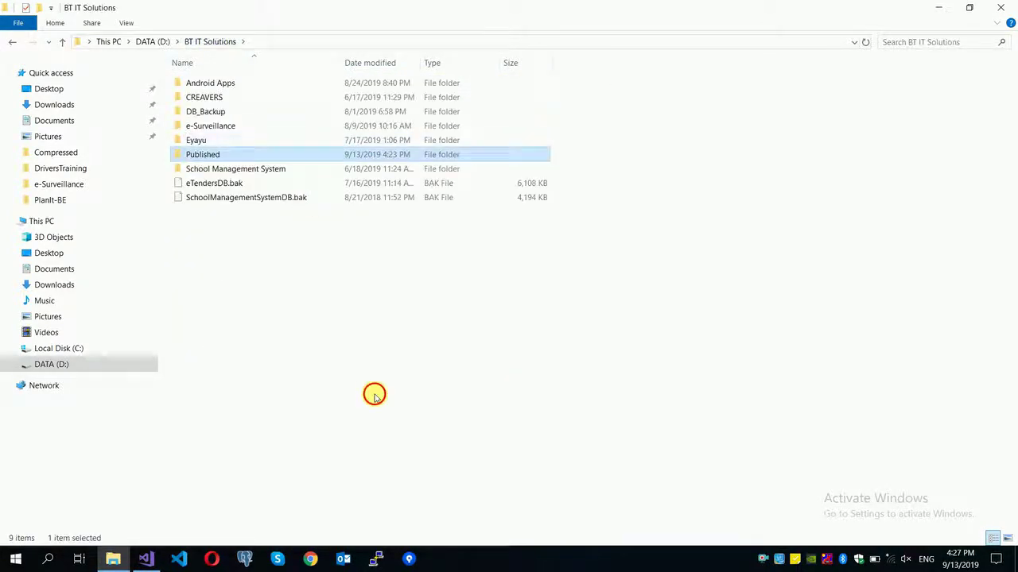
Switch to Visual Studio, maximize it, and close the build output, the UI publish page and the Web Publish Activity window.
click(143, 559)
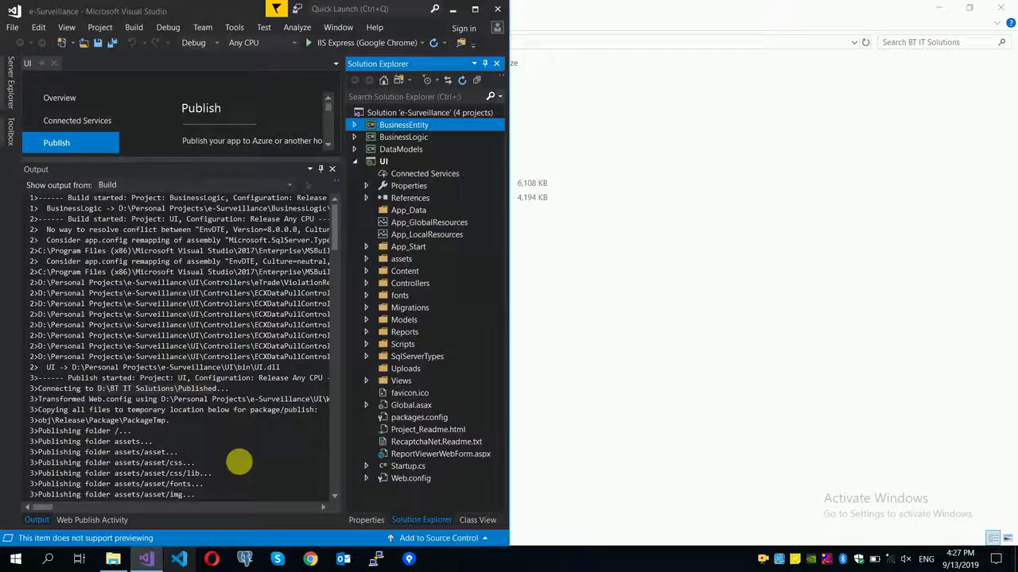
click(475, 9)
click(841, 169)
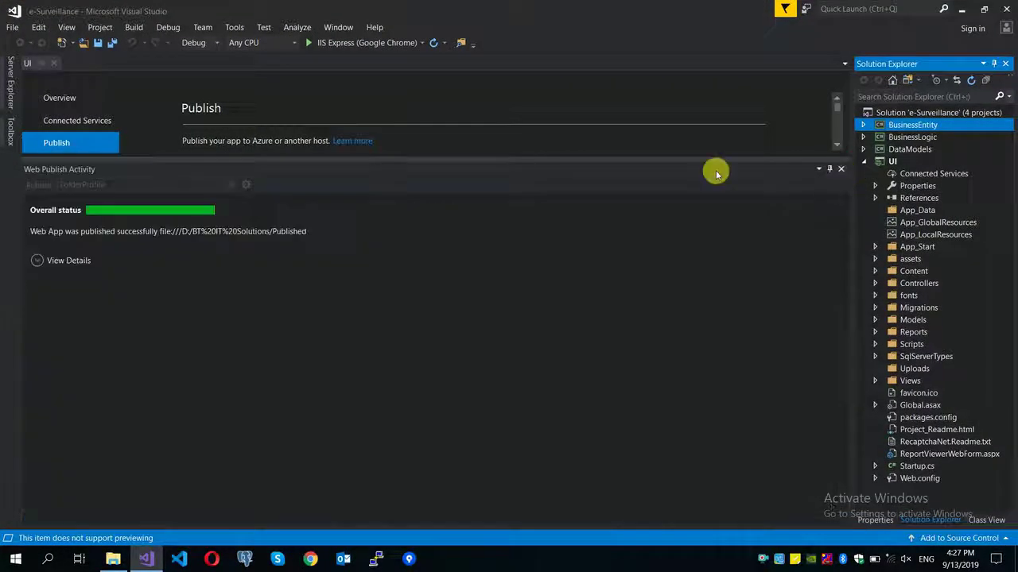
click(56, 62)
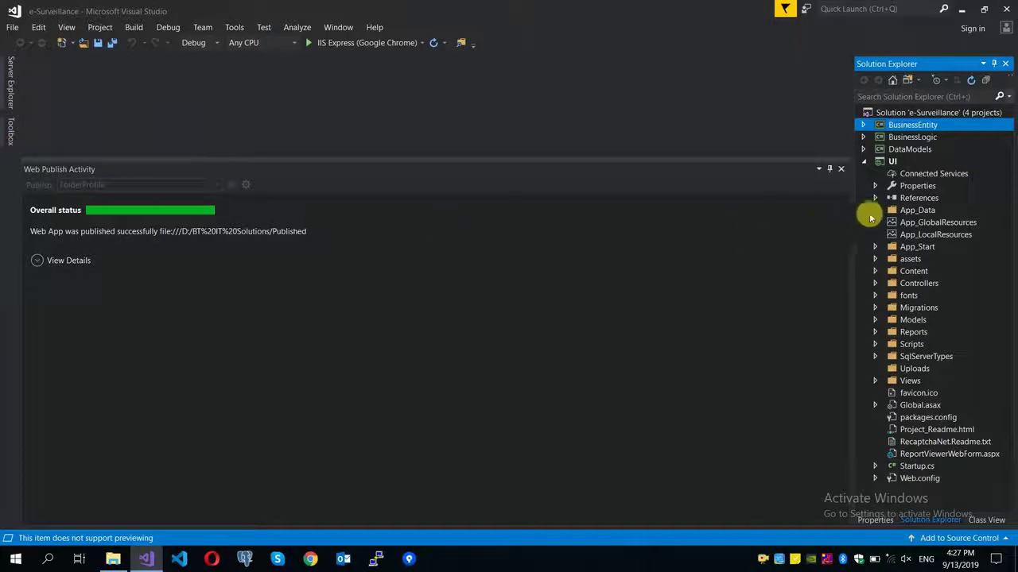
click(842, 170)
click(843, 170)
Reopen the publish page of the UI project and look at the available publish profiles, keeping FolderProfile.
right_click(889, 163)
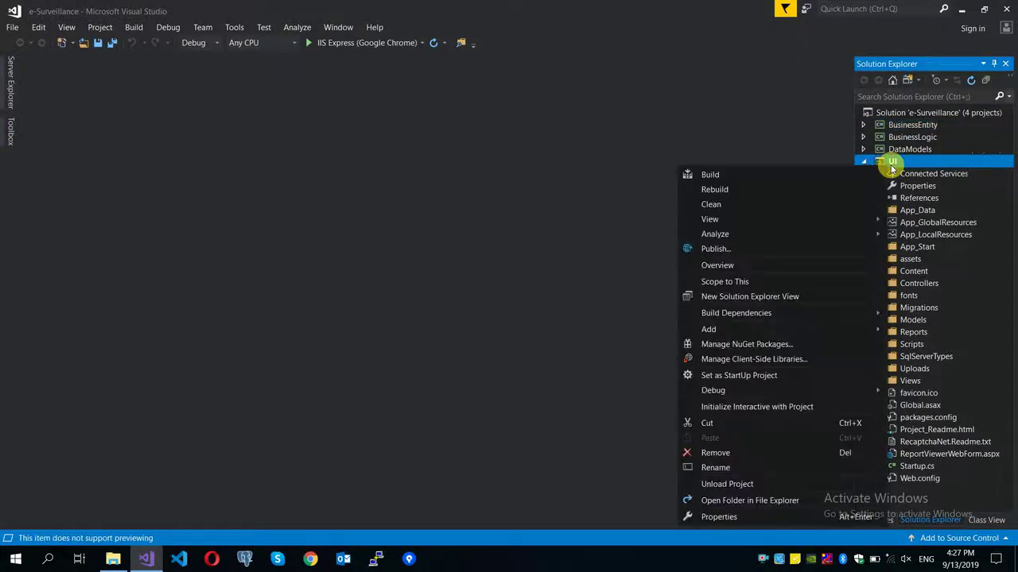
click(772, 250)
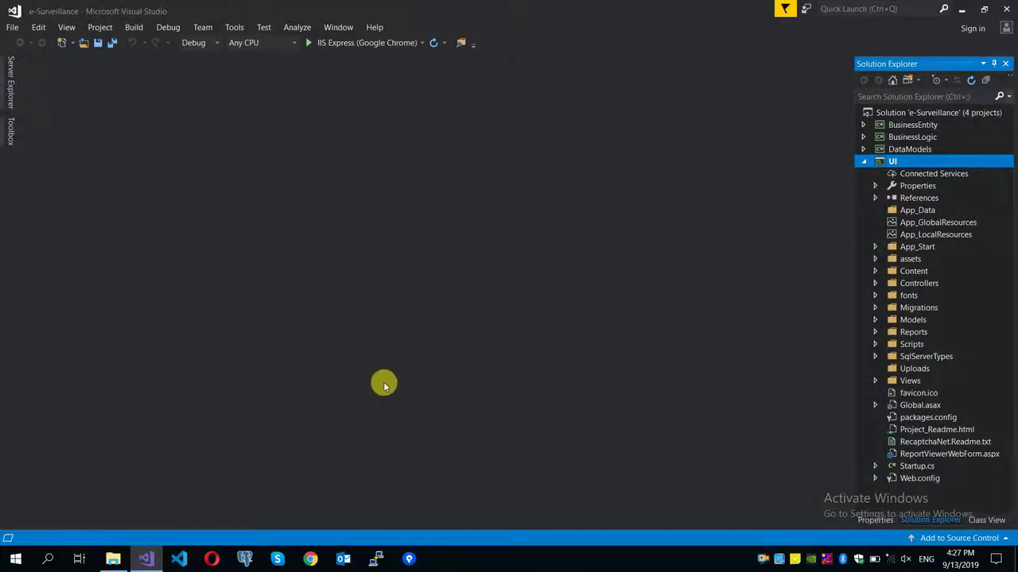
click(313, 169)
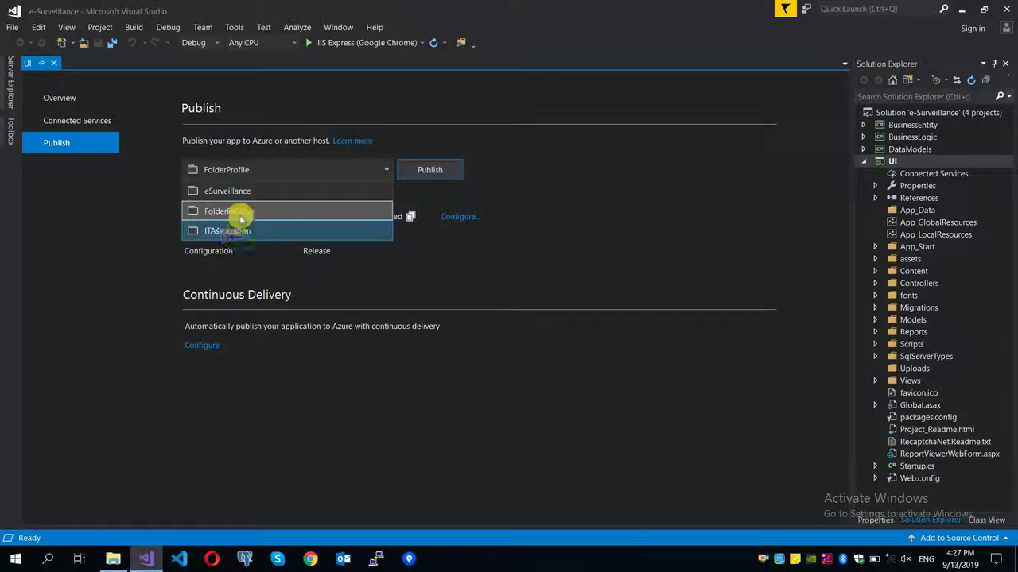
click(484, 167)
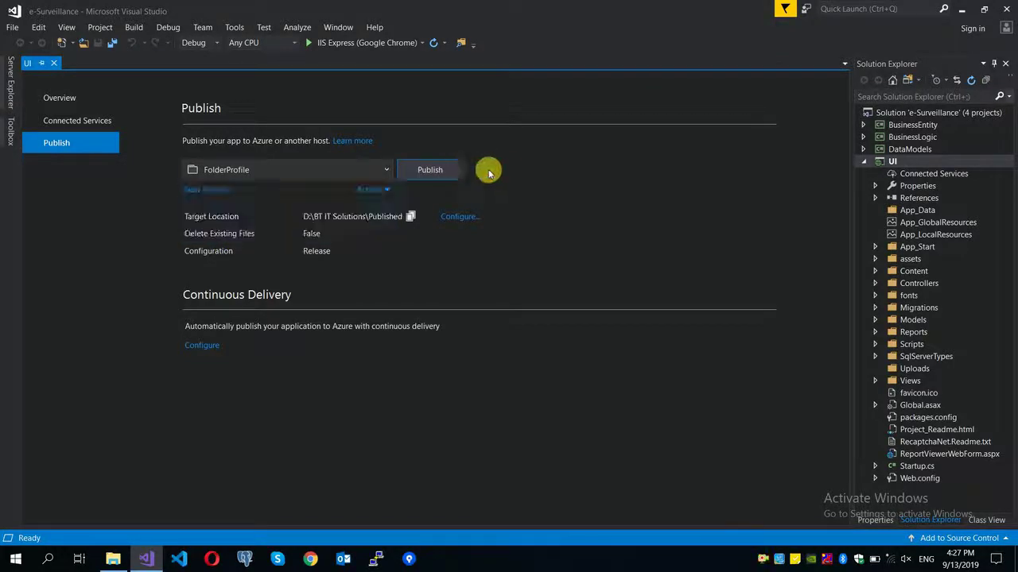
Look at the Folder target for a new publish profile, cancel without creating one, and close the publish page.
click(221, 192)
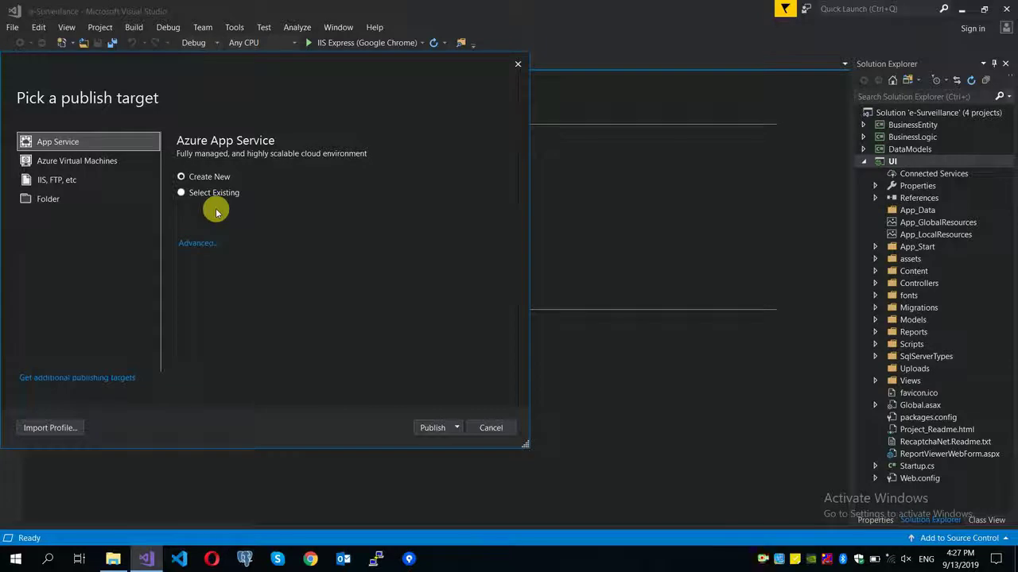
click(43, 199)
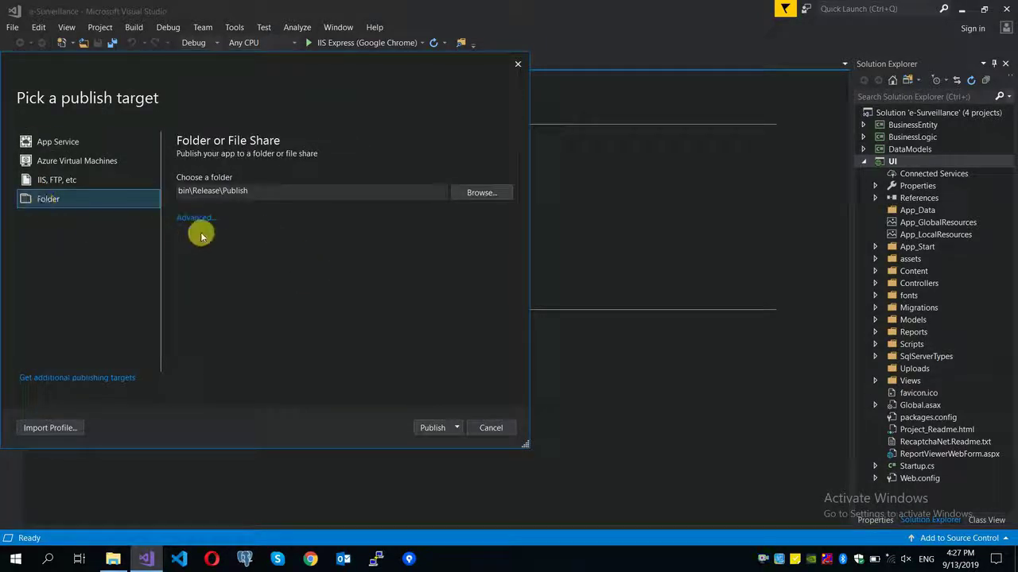
click(489, 426)
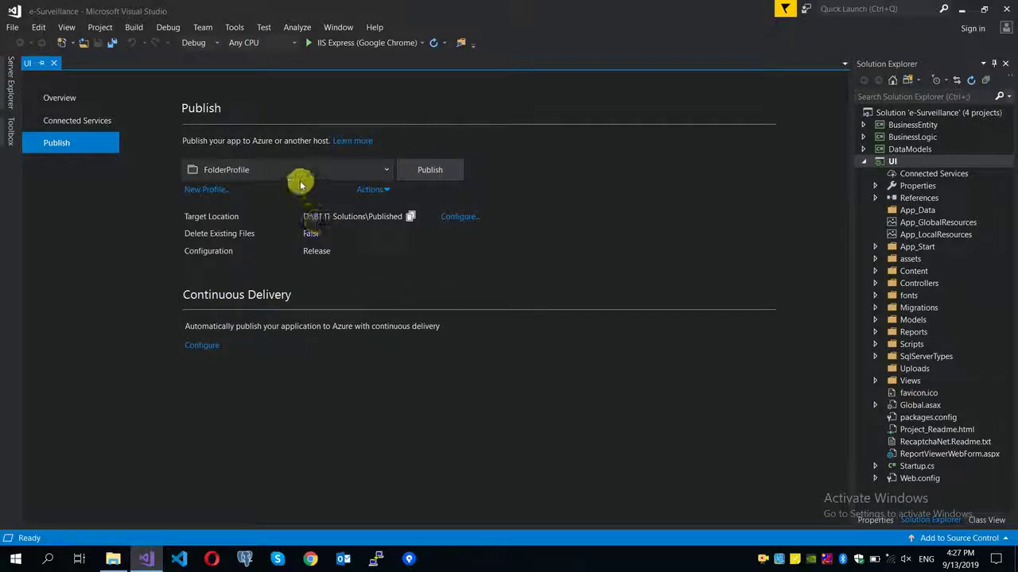
click(54, 63)
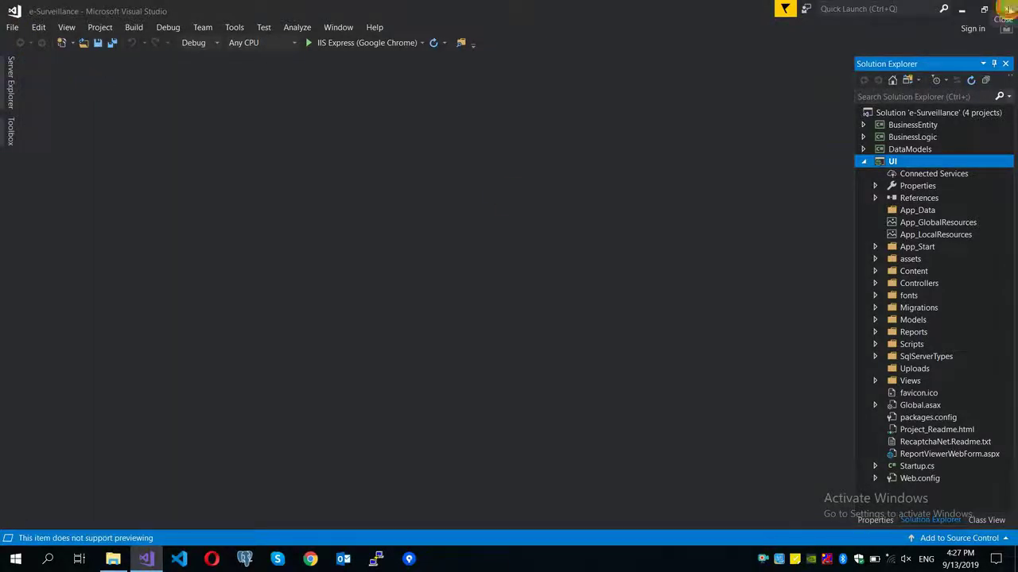
Switch to File Explorer, reopen the Published folder in BT IT Solutions, and open Local Disk (C:).
key(alt+Tab)
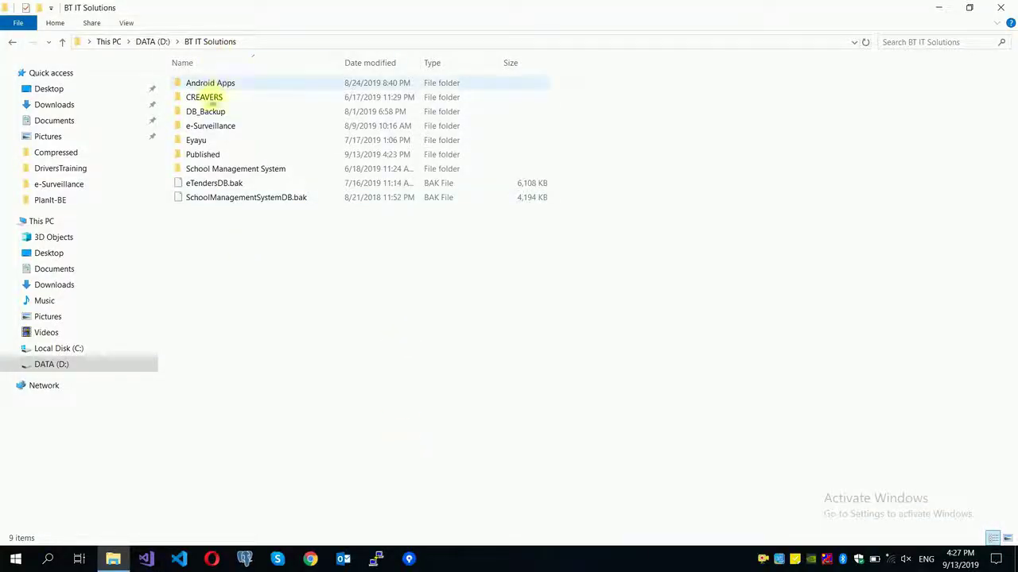
click(209, 154)
double_click(209, 154)
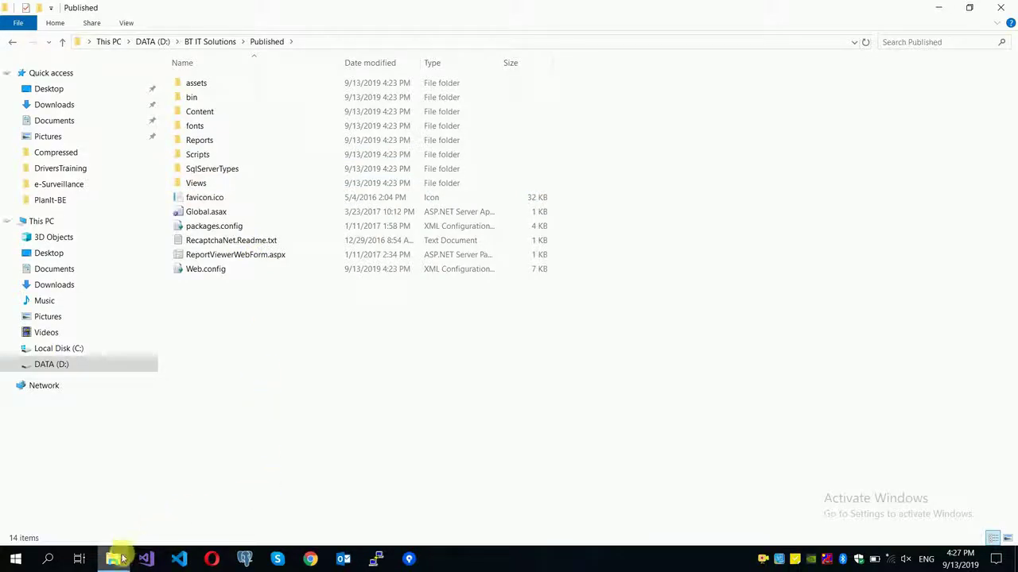
click(71, 350)
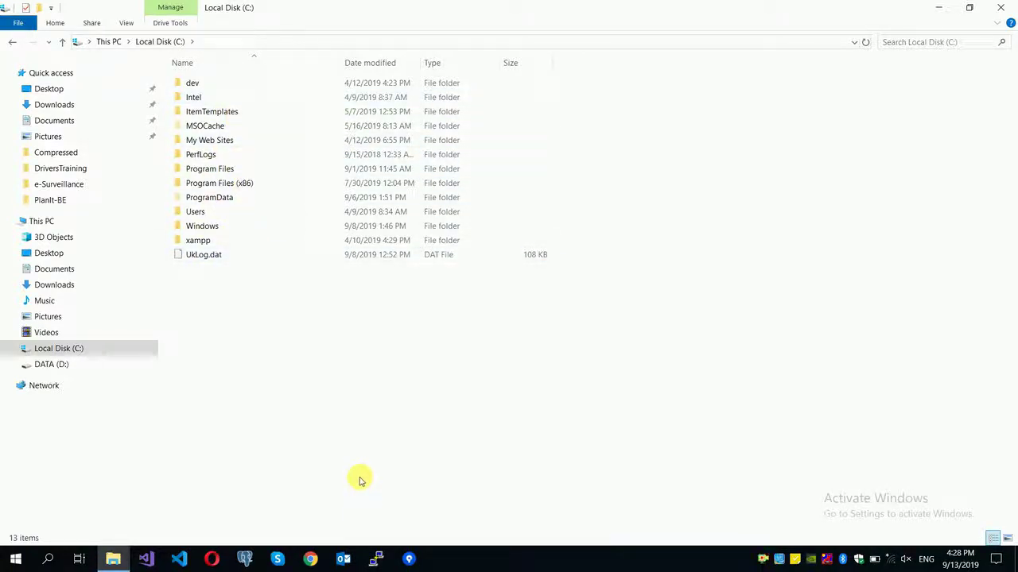
Open the Windows Features dialog from Control Panel's Programs and Features, then enlarge and reposition it so more of the feature list fits.
key(super)
text(control)
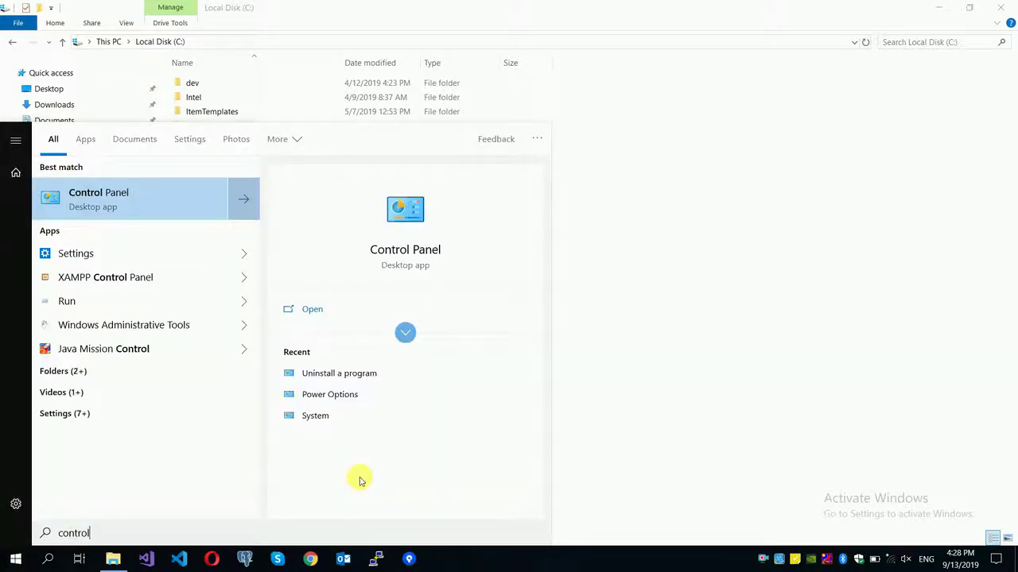
key(Return)
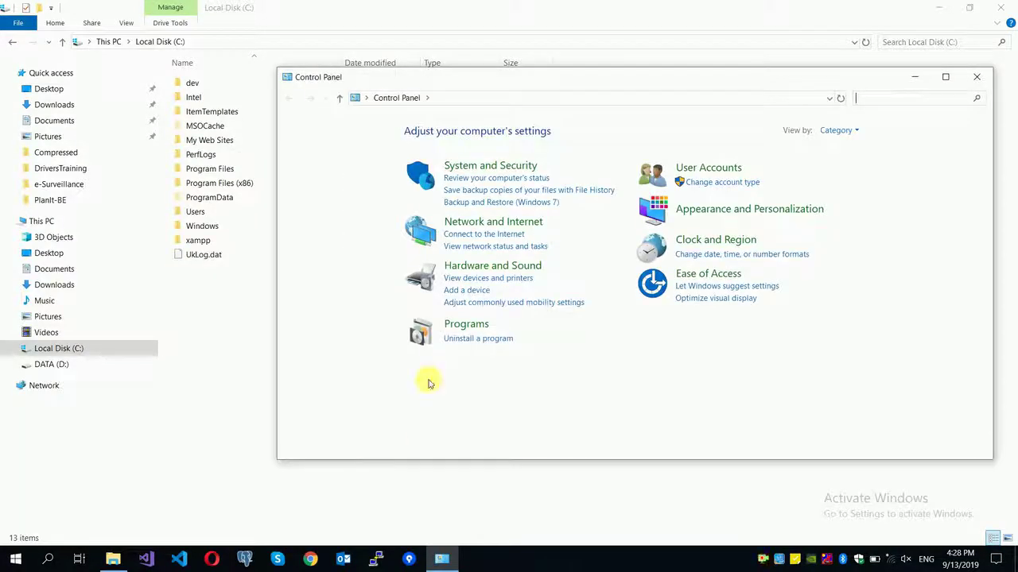
click(480, 338)
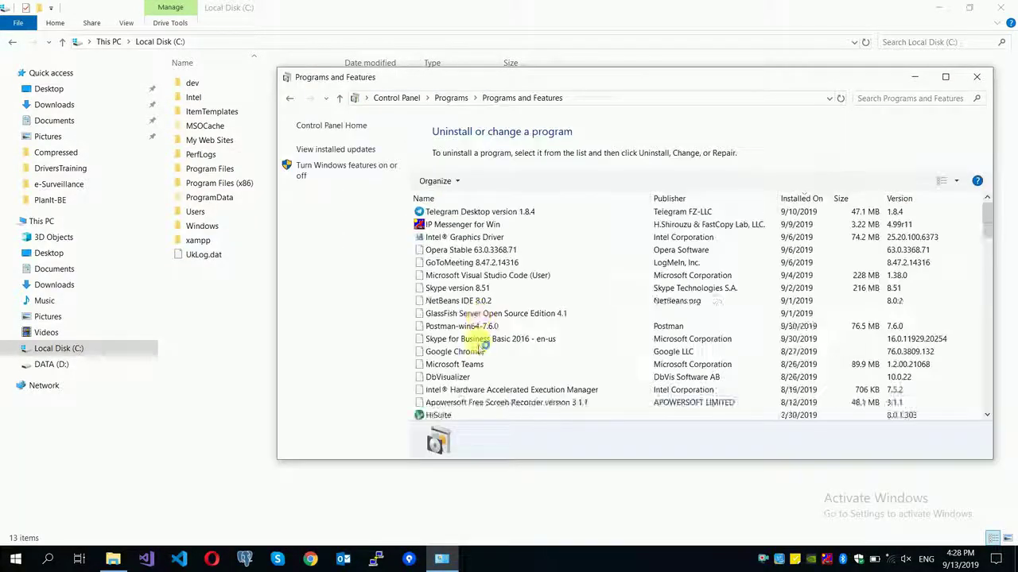
double_click(511, 73)
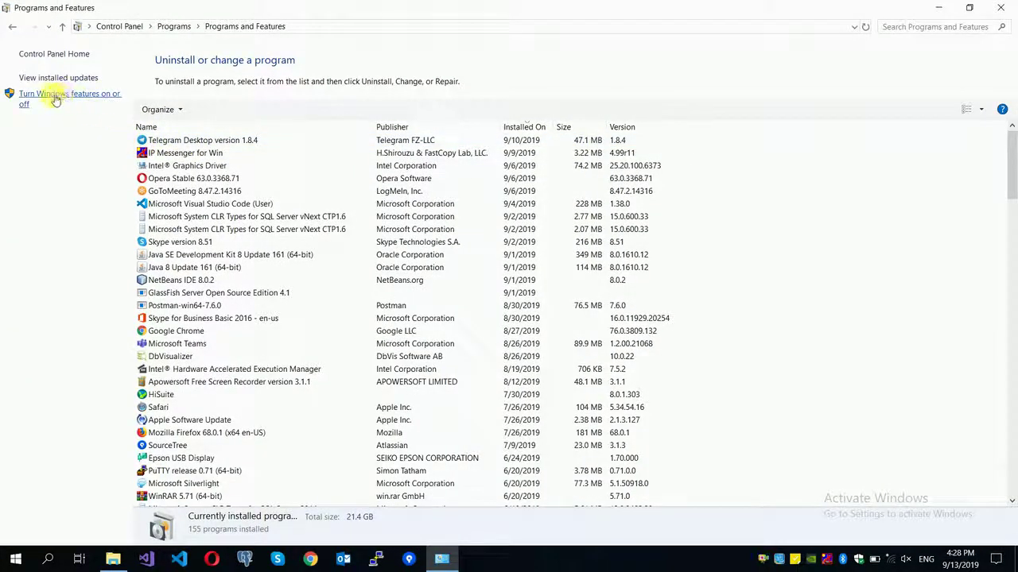
click(106, 98)
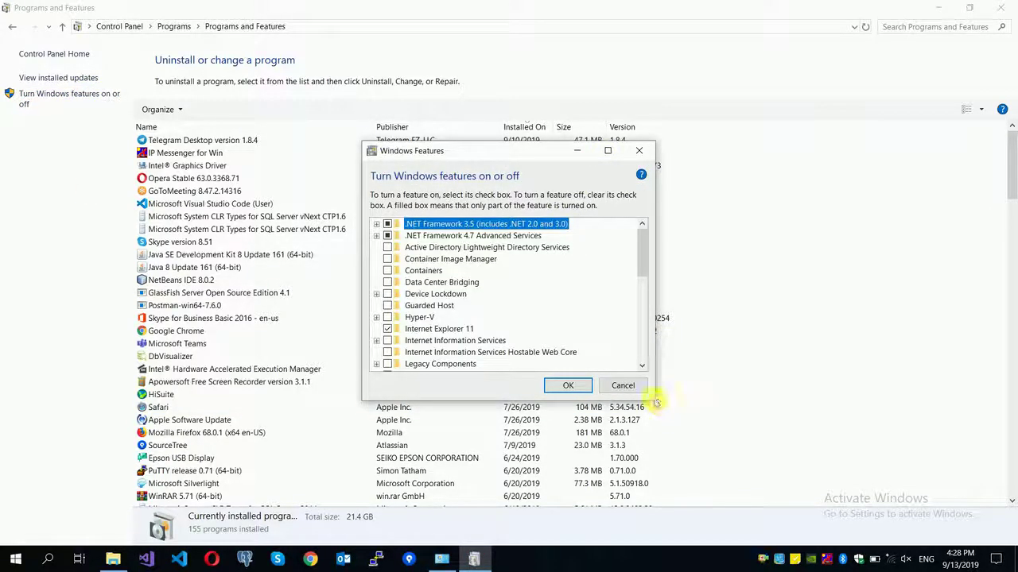
drag(657, 404, 950, 490)
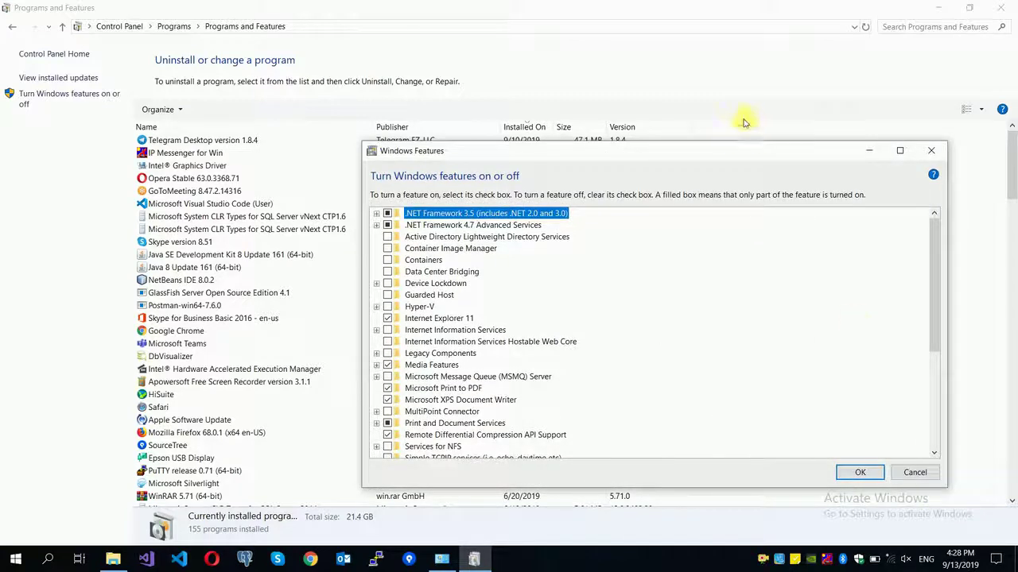
drag(704, 162, 499, 108)
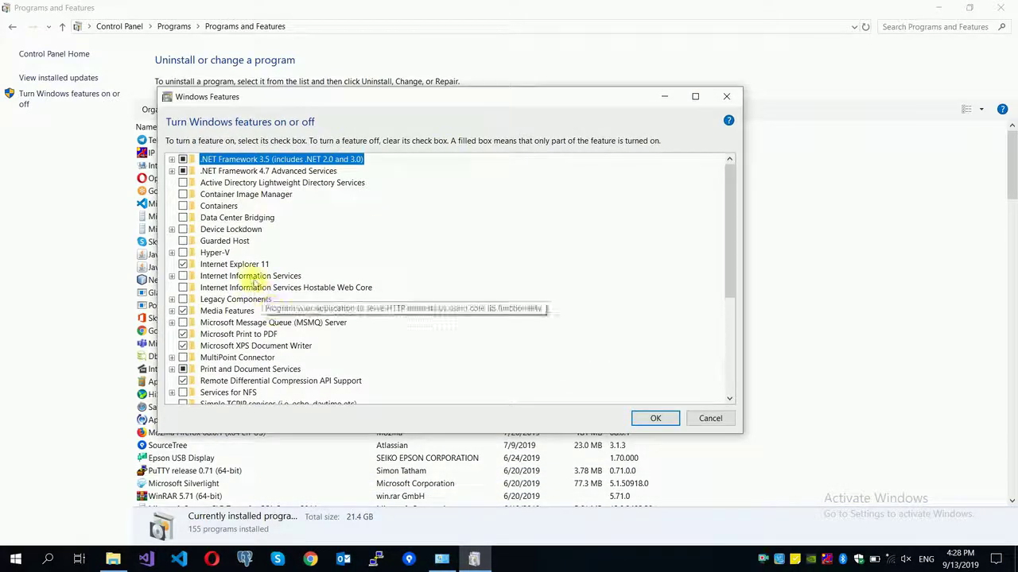
Enable Internet Information Services and its FTP Server, including FTP Service and FTP Extensibility.
click(251, 276)
double_click(251, 277)
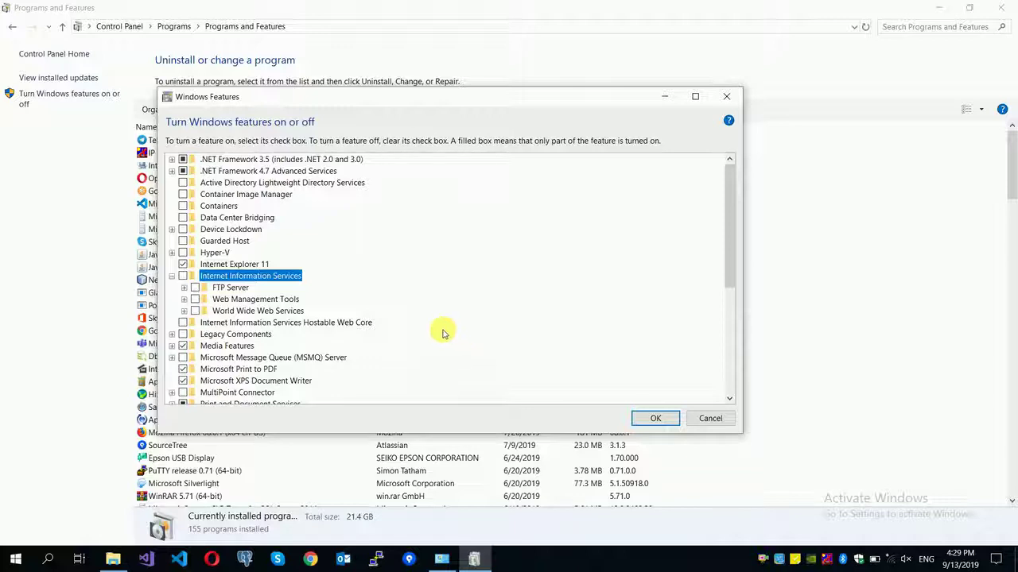
mouse_move(268, 284)
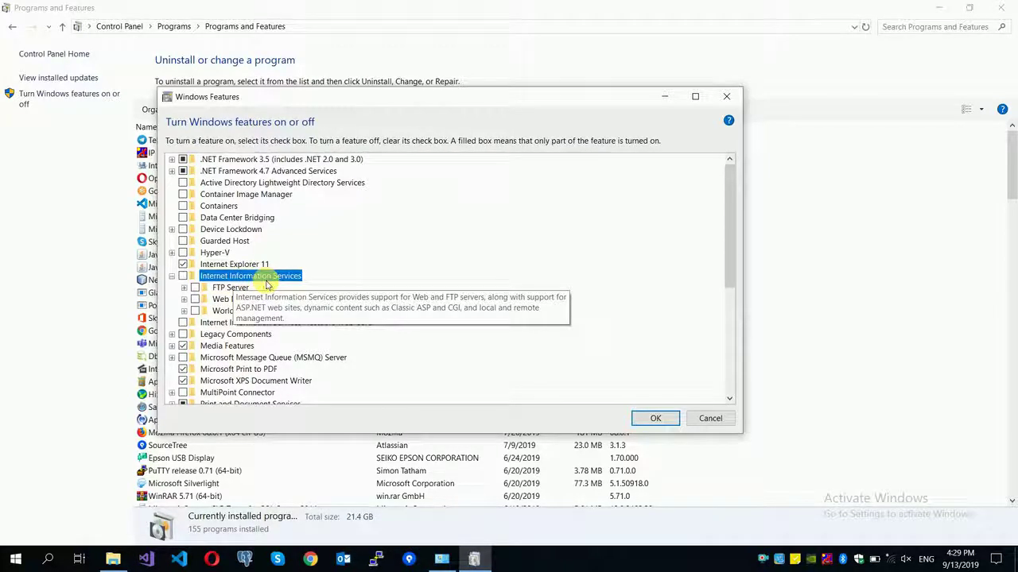
mouse_move(225, 315)
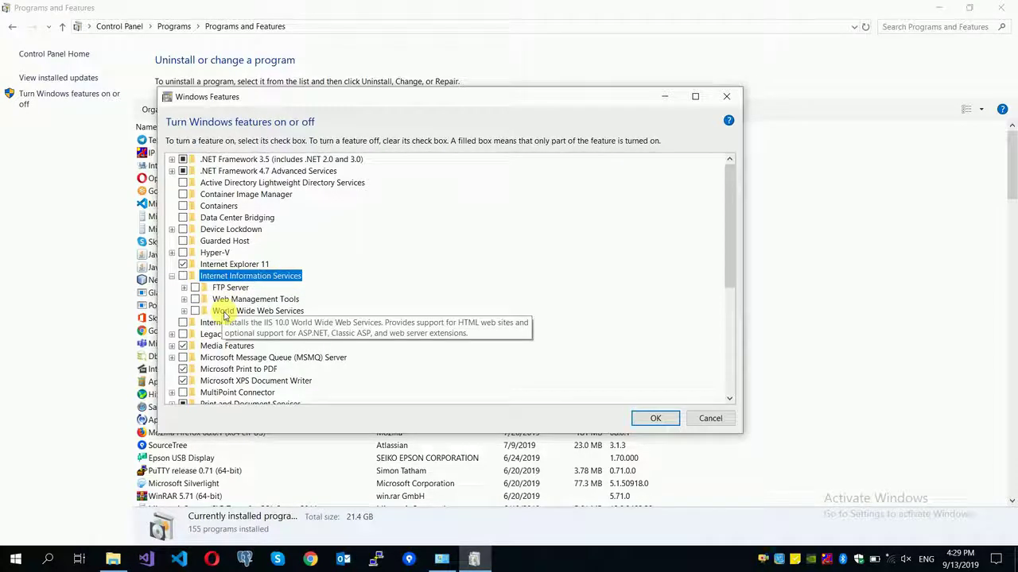
click(182, 276)
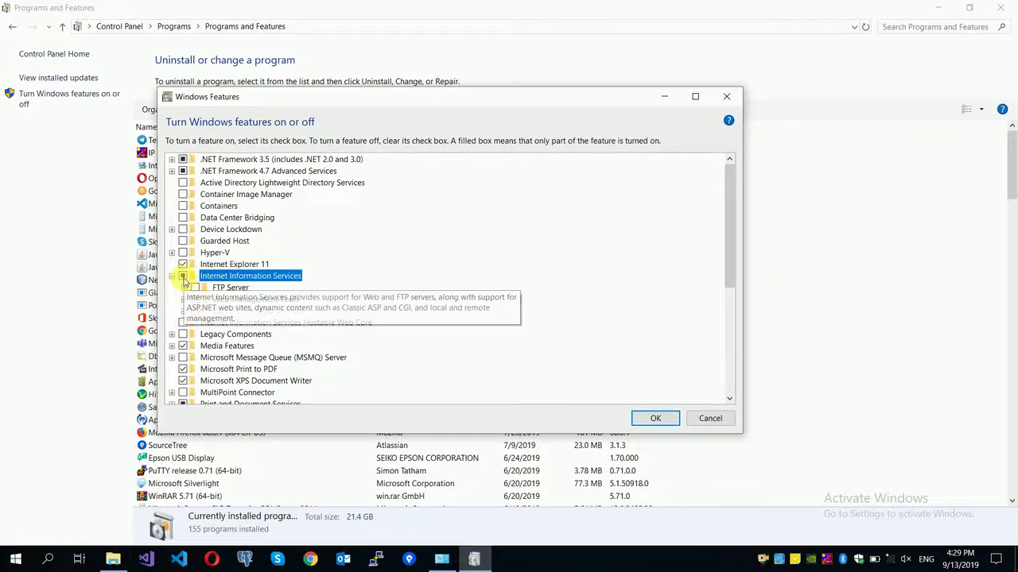
click(195, 288)
click(183, 287)
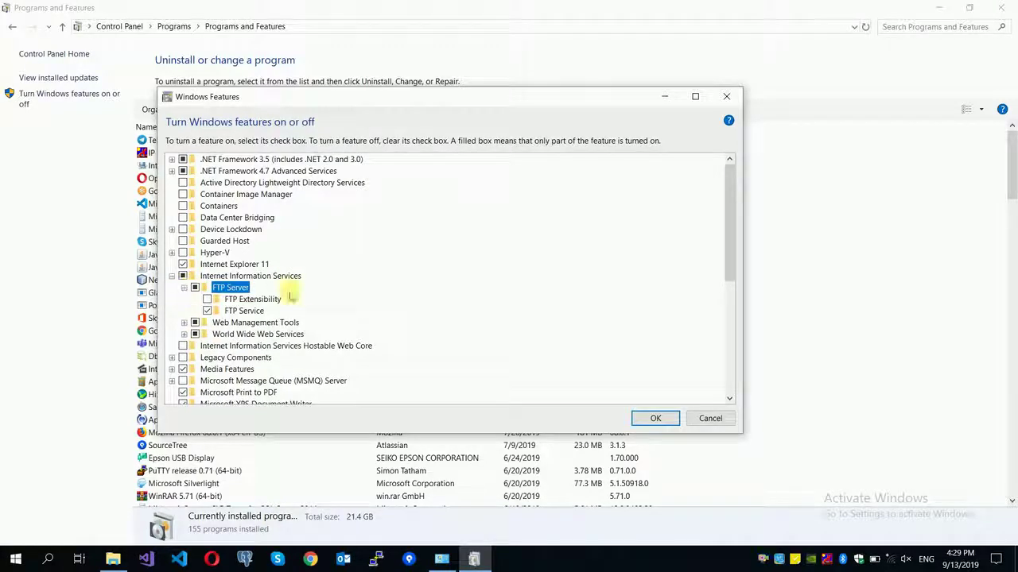
click(211, 301)
click(183, 287)
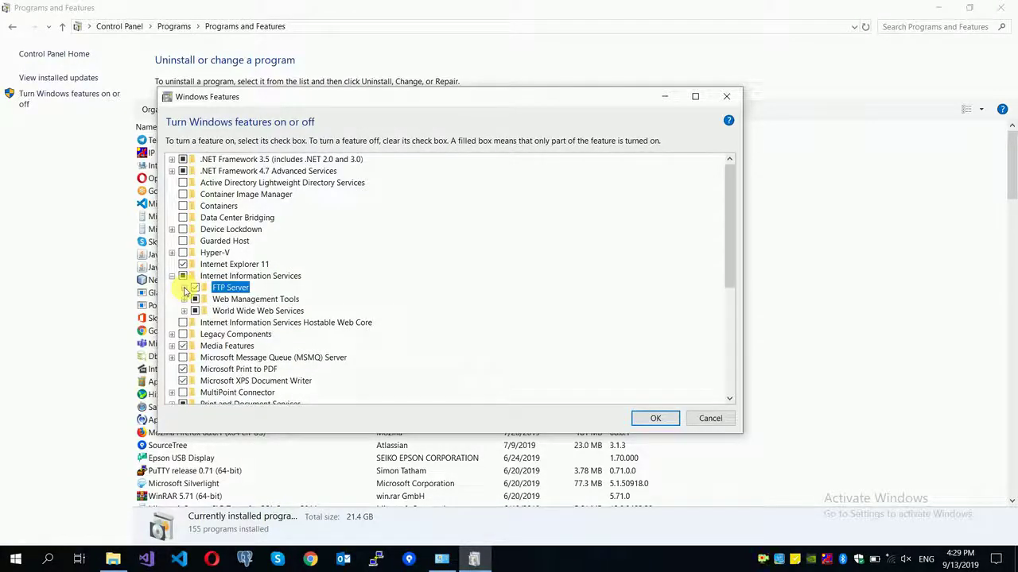
Enable all Web Management Tools, including every IIS 6 Management Compatibility item, IIS Management Scripts and Tools, and IIS Management Service.
click(184, 299)
click(196, 310)
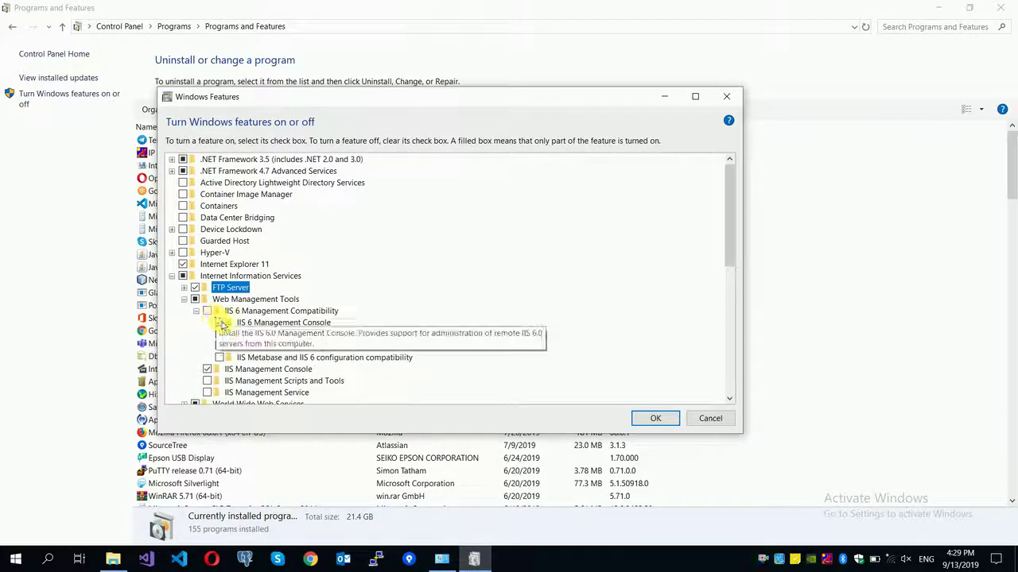
click(219, 322)
click(220, 335)
click(219, 346)
click(220, 358)
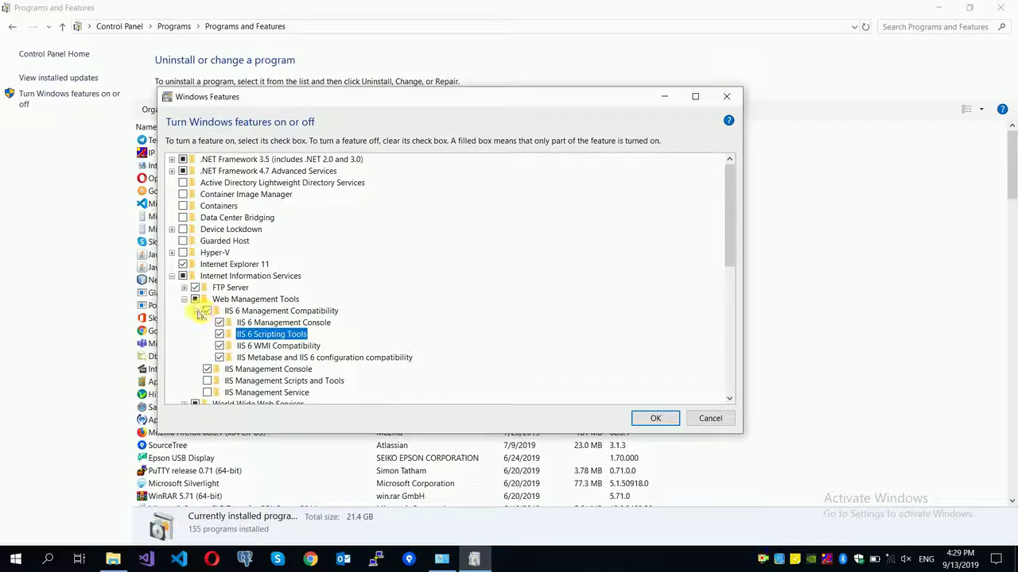
click(196, 311)
click(206, 334)
click(207, 346)
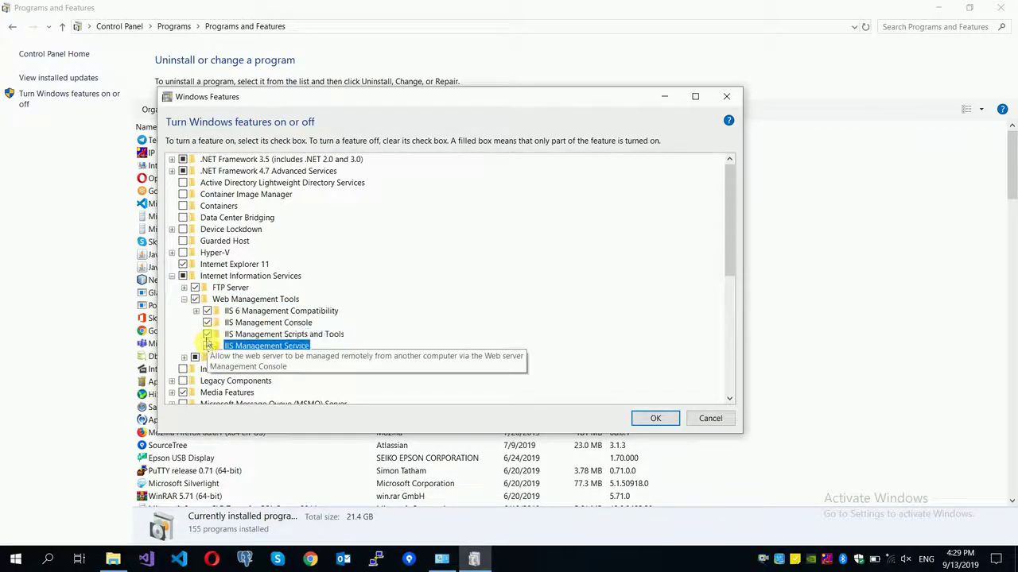
click(183, 299)
Enable all remaining Security features under World Wide Web Services, from Basic Authentication through Windows Authentication.
click(183, 311)
scroll(248, 330, down, 1)
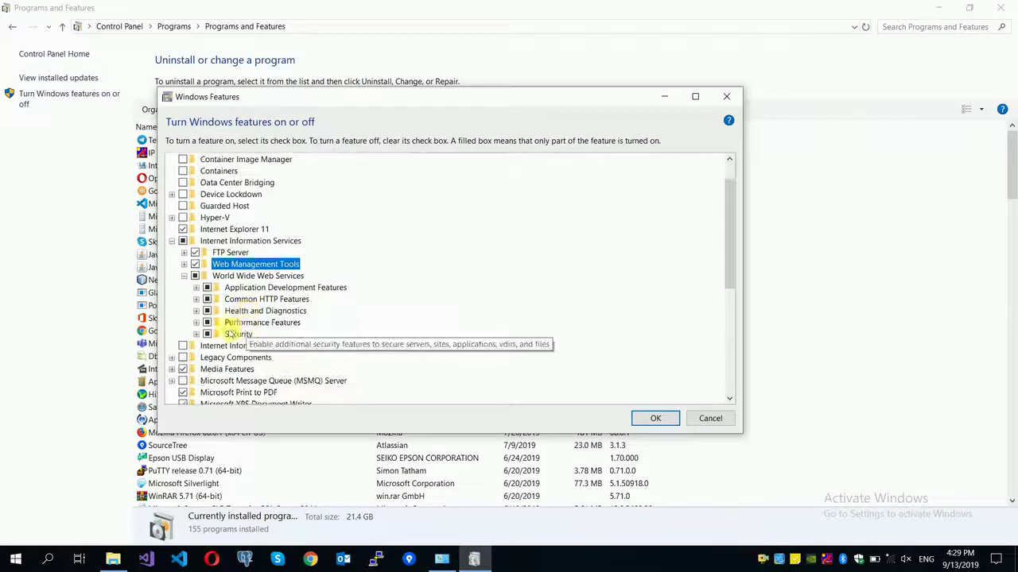
click(196, 332)
click(219, 299)
click(220, 310)
click(219, 323)
click(219, 334)
click(219, 345)
click(219, 357)
click(219, 380)
click(219, 393)
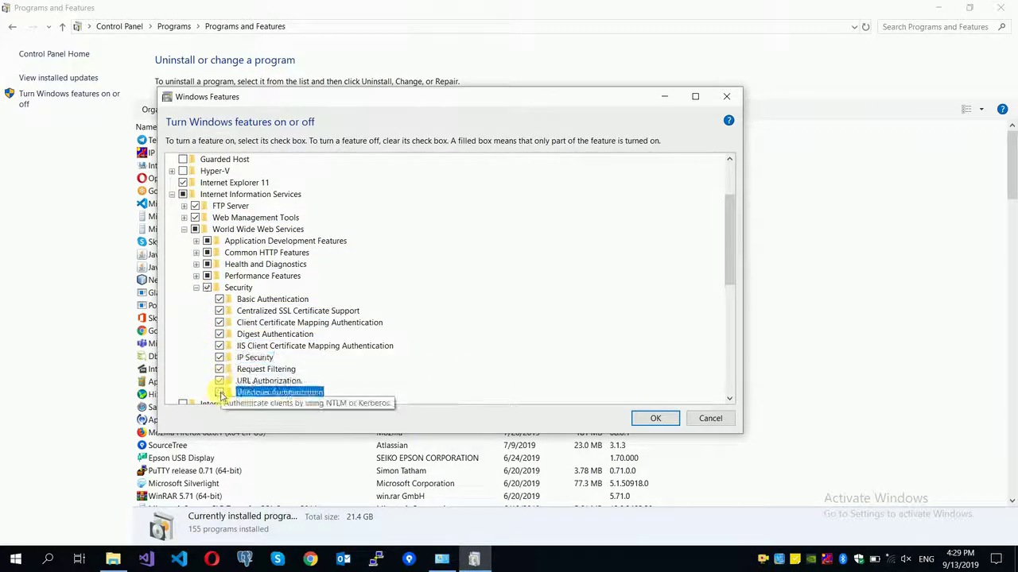
click(196, 287)
Enable Dynamic Content Compression under Performance Features and all remaining Health and Diagnostics features.
click(195, 276)
click(219, 288)
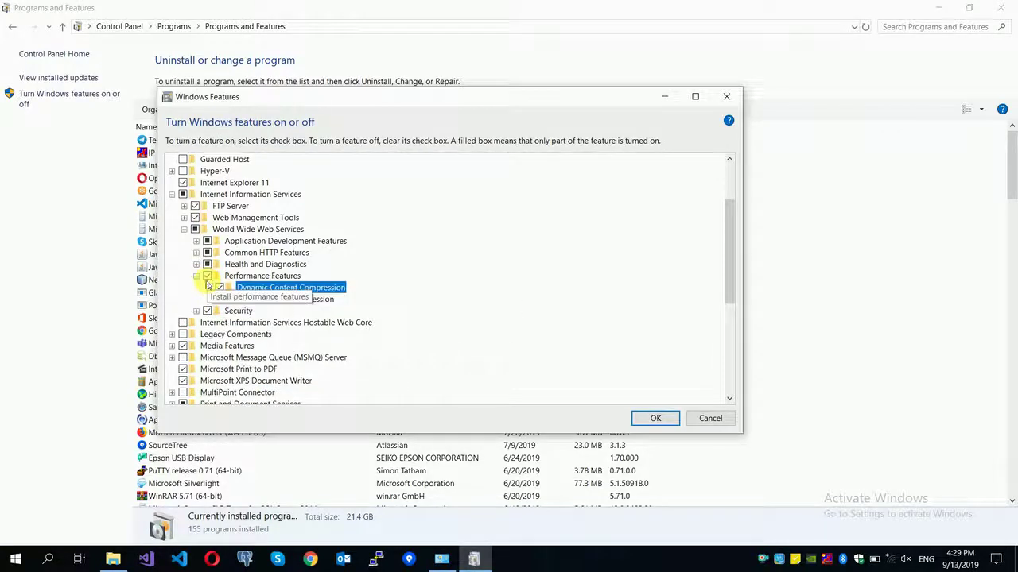
click(195, 276)
click(195, 264)
click(220, 276)
click(219, 288)
click(219, 299)
click(219, 310)
click(219, 322)
click(219, 334)
click(195, 264)
Enable HTTP Redirection and WebDAV Publishing under Common HTTP Features.
click(196, 252)
click(220, 299)
click(219, 322)
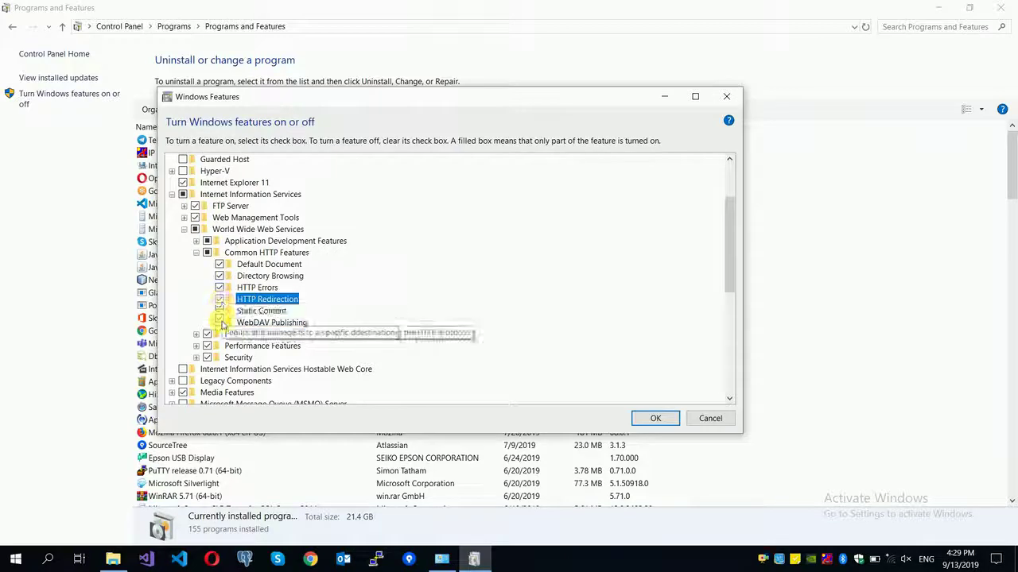
click(196, 252)
Enable every Application Development feature, including .NET Extensibility, Application Initialization, ASP, ASP.NET 3.5 and 4.7, CGI, Server-Side Includes and WebSocket Protocol.
click(196, 241)
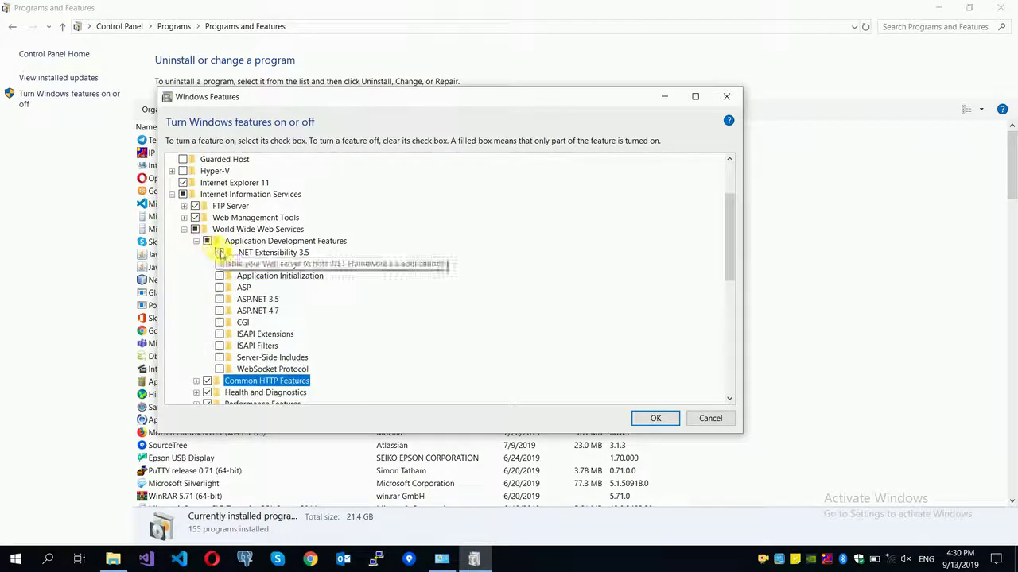
click(219, 253)
click(220, 264)
click(219, 276)
click(220, 287)
click(220, 299)
click(219, 311)
click(220, 322)
click(220, 357)
click(220, 369)
click(193, 240)
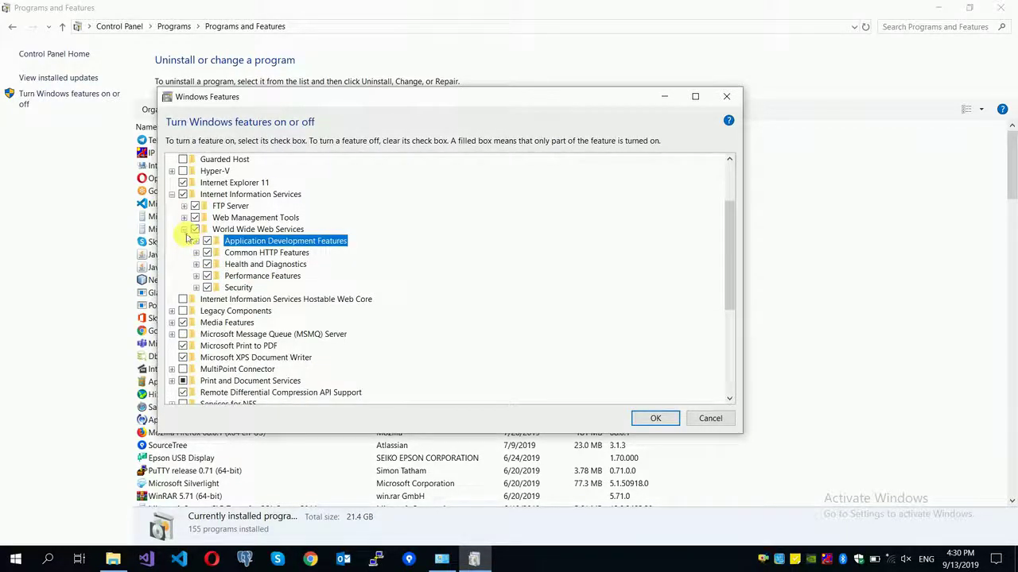
Review the Internet Information Services selection, apply the feature changes, and close Windows Features and Programs and Features once installed.
click(183, 229)
click(171, 195)
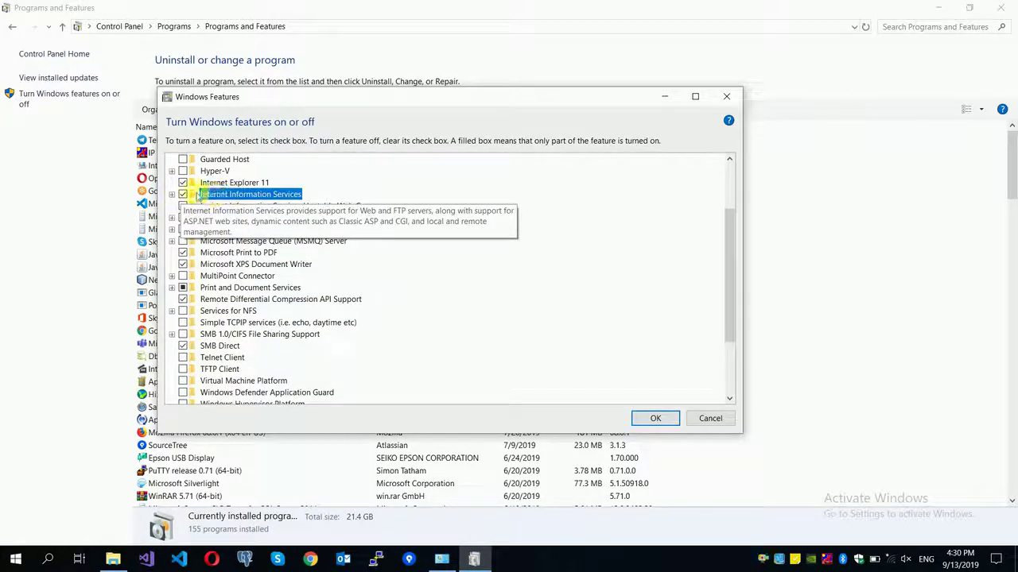
click(172, 195)
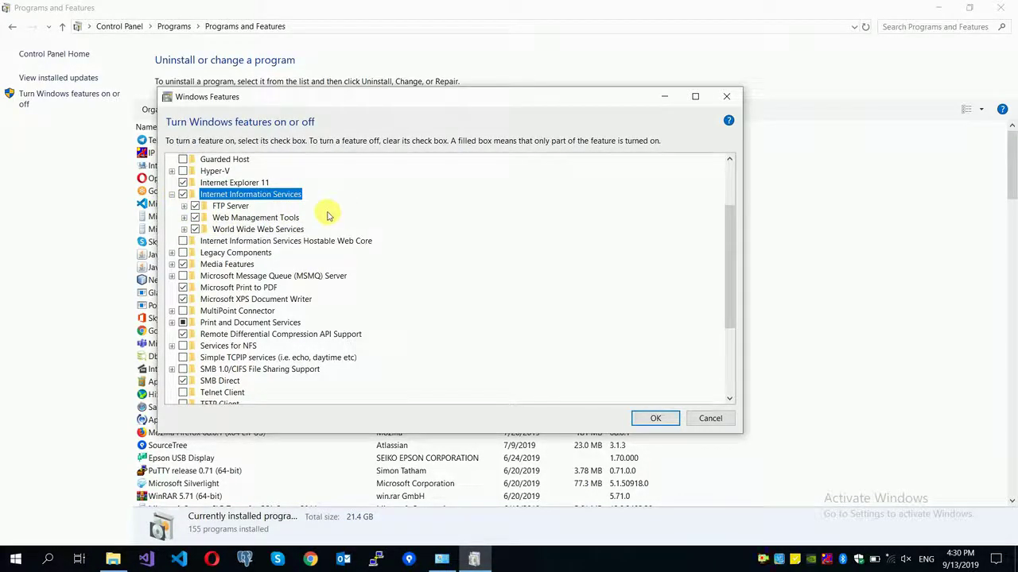
click(171, 195)
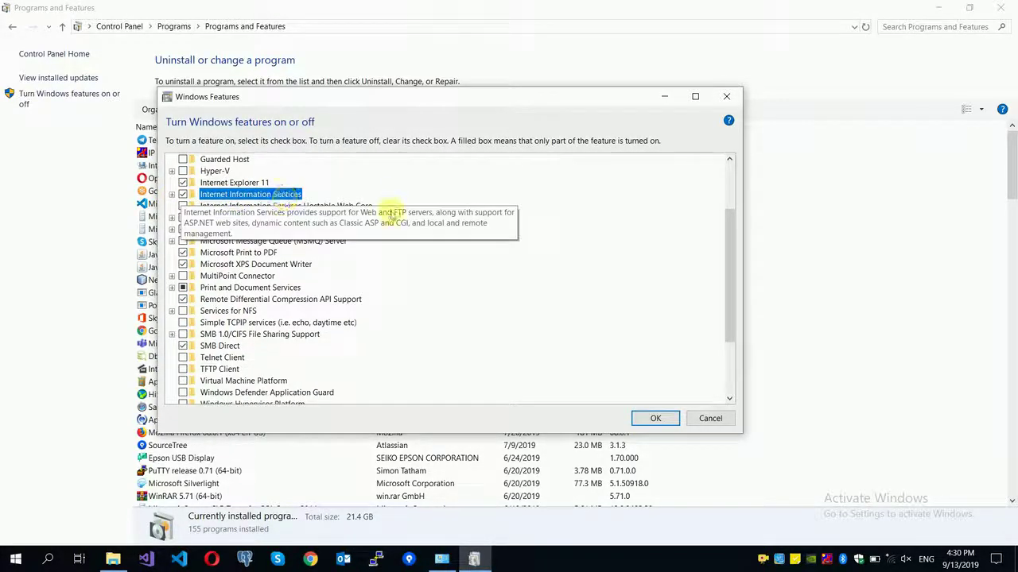
click(655, 419)
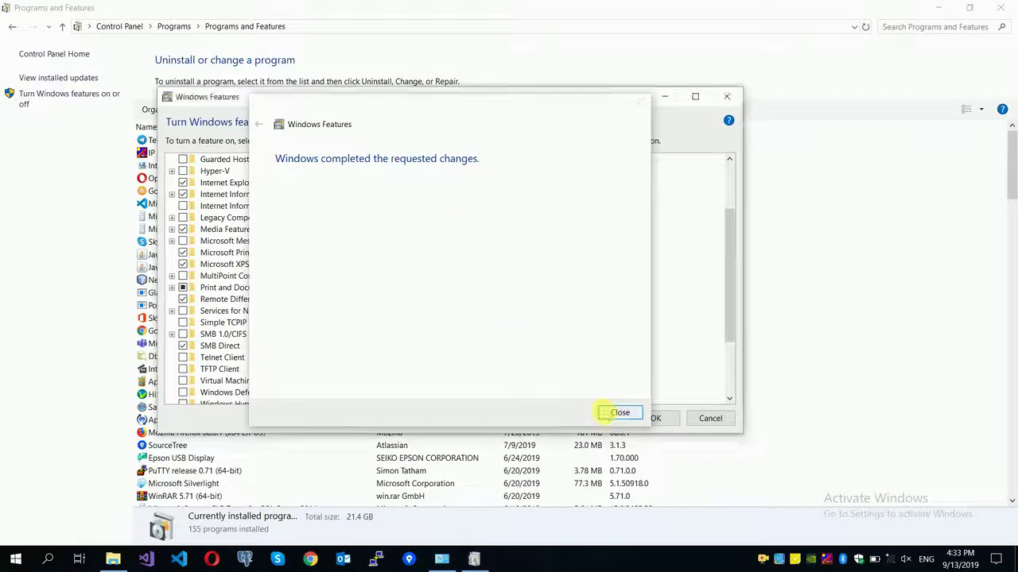
click(609, 412)
click(1003, 8)
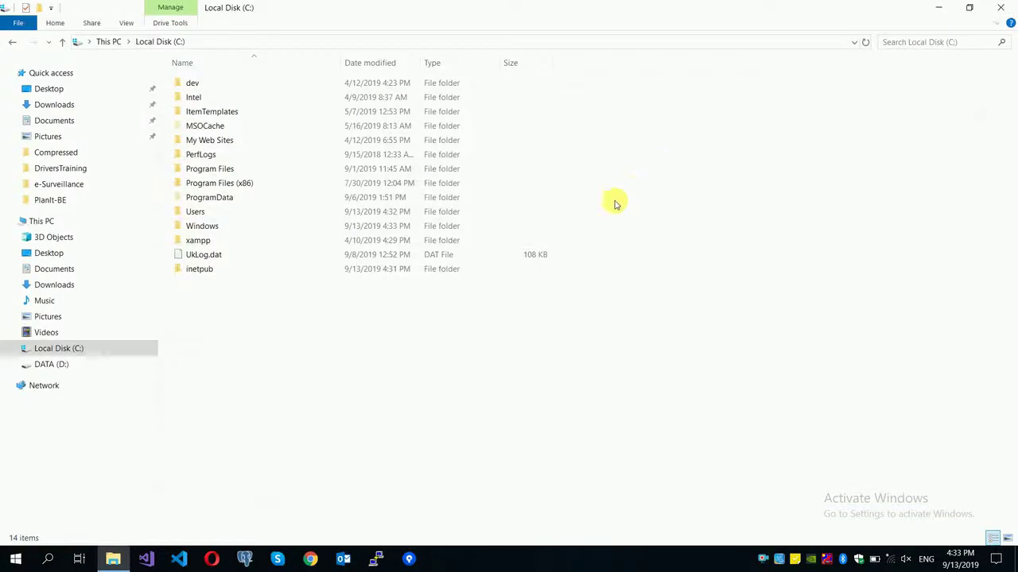
Refresh the Local Disk (C:) listing and open the wwwroot folder inside inetpub.
right_click(343, 332)
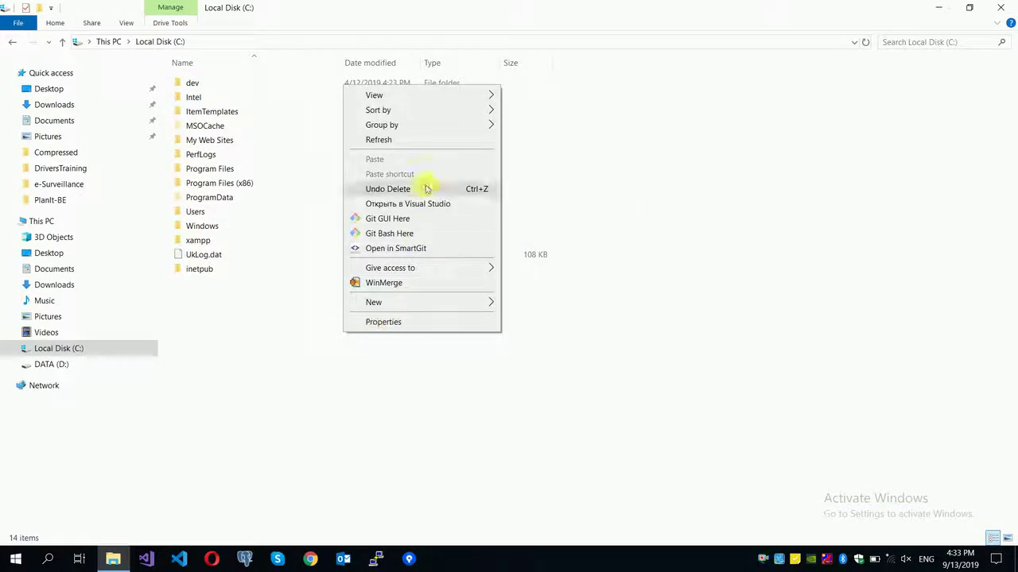
click(430, 140)
click(225, 100)
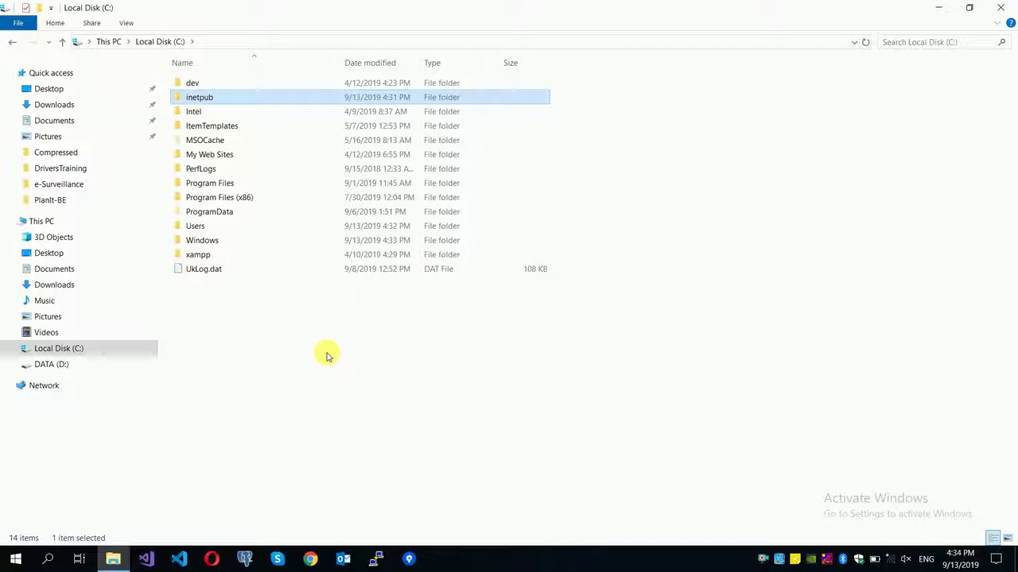
double_click(215, 99)
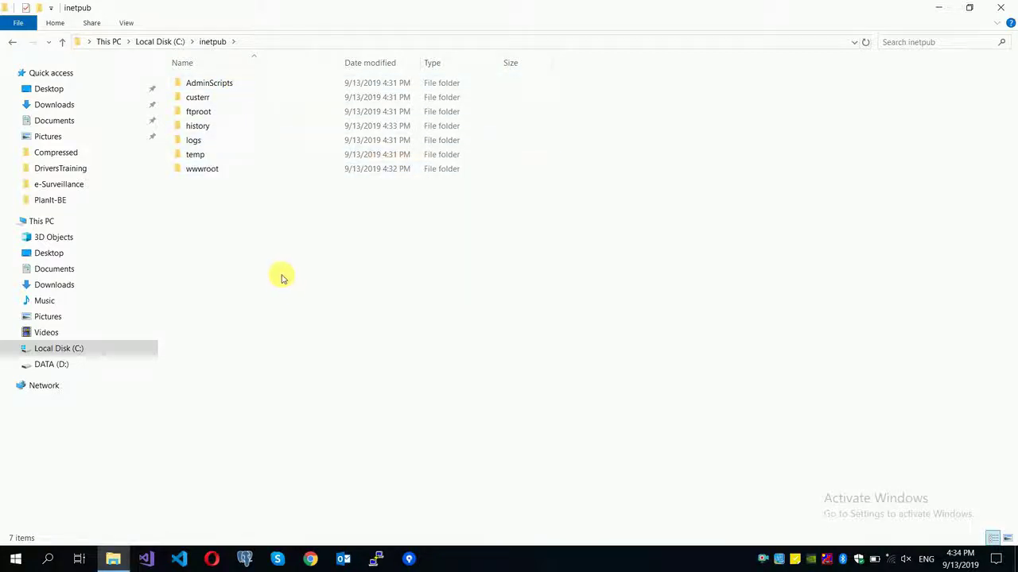
double_click(259, 170)
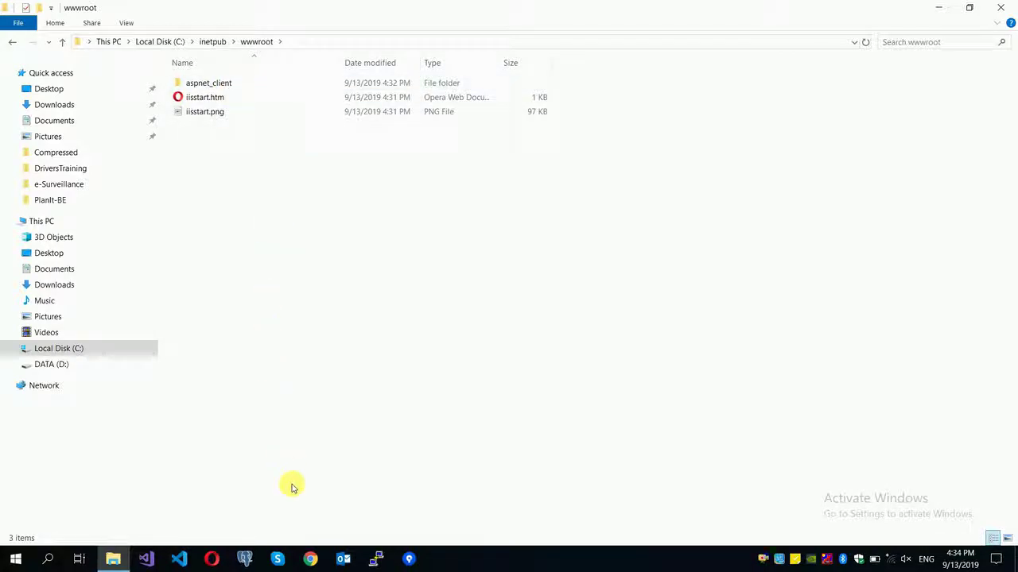
Switch to Chrome and load the localhost address without a port number to check the IIS server.
click(310, 559)
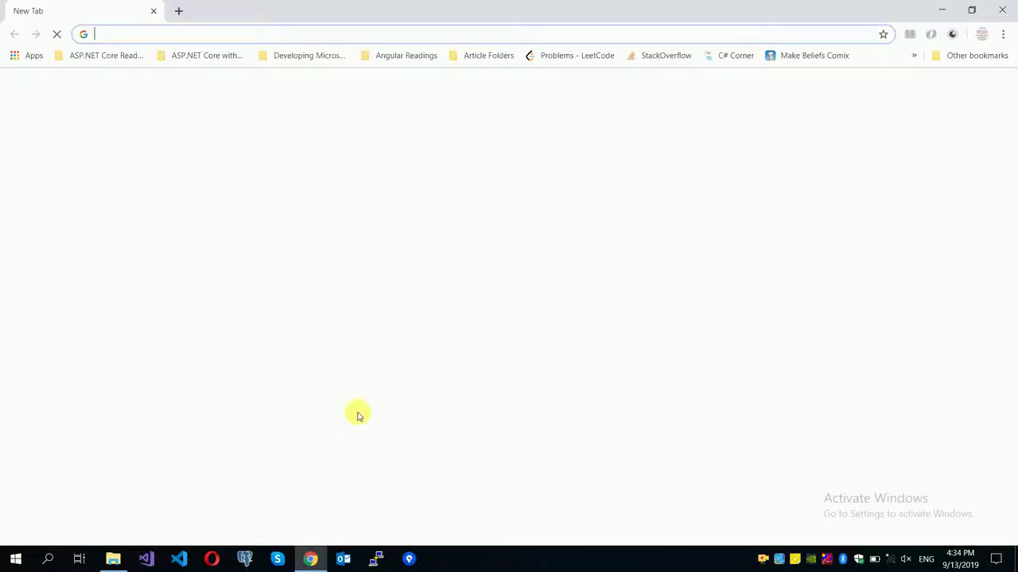
text(lol)
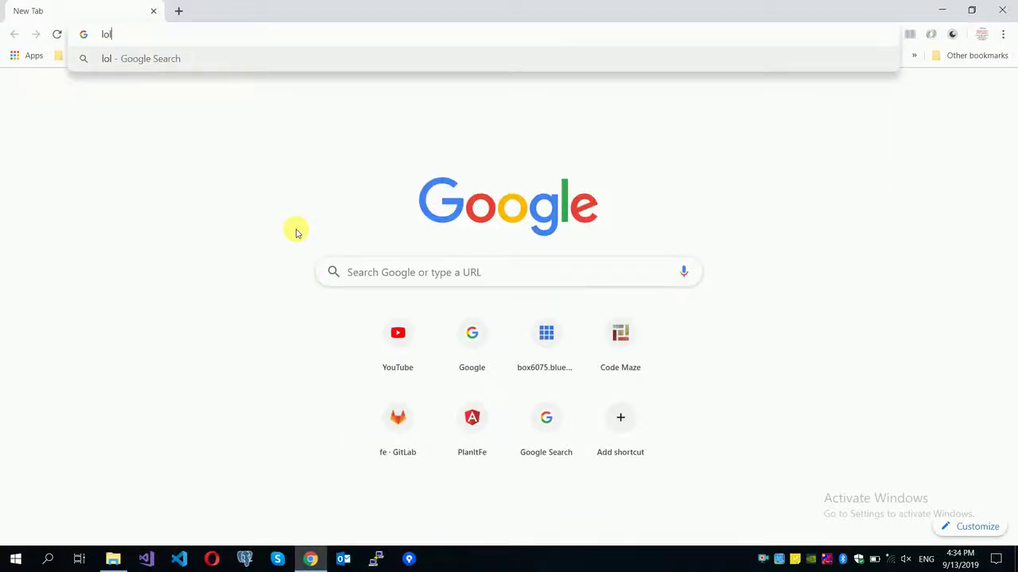
key(BackSpace)
text(calhost)
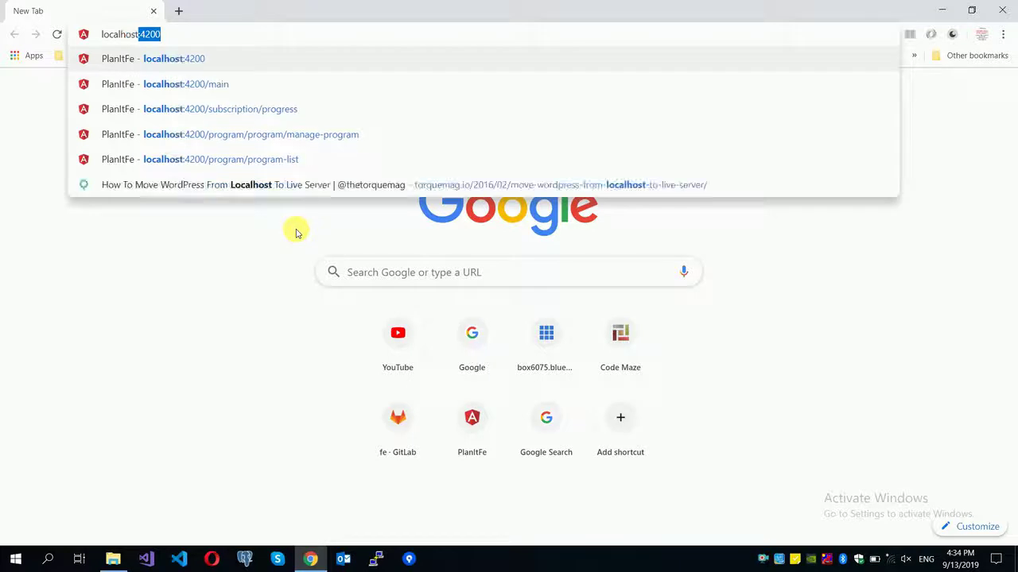
key(Return)
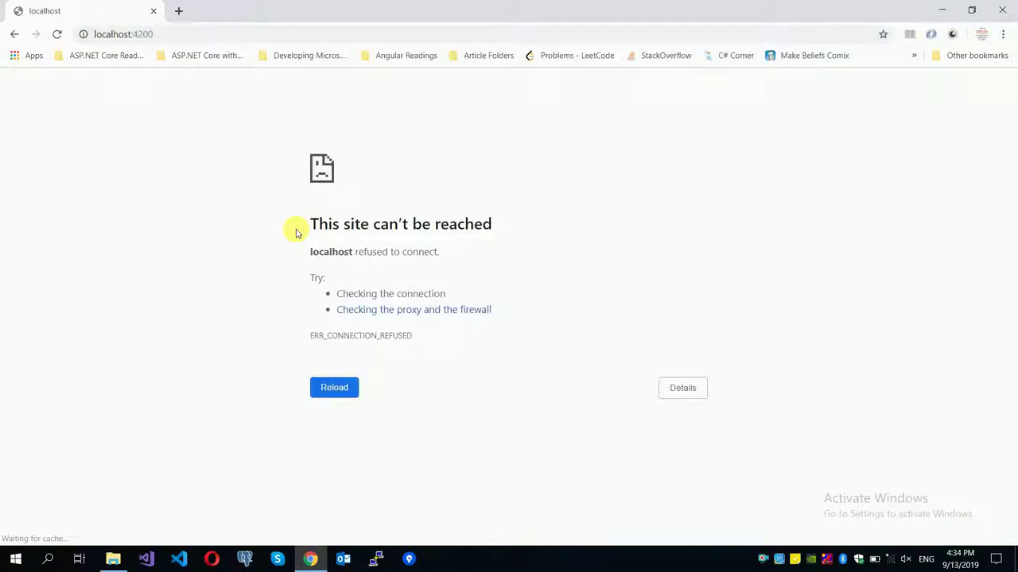
double_click(144, 35)
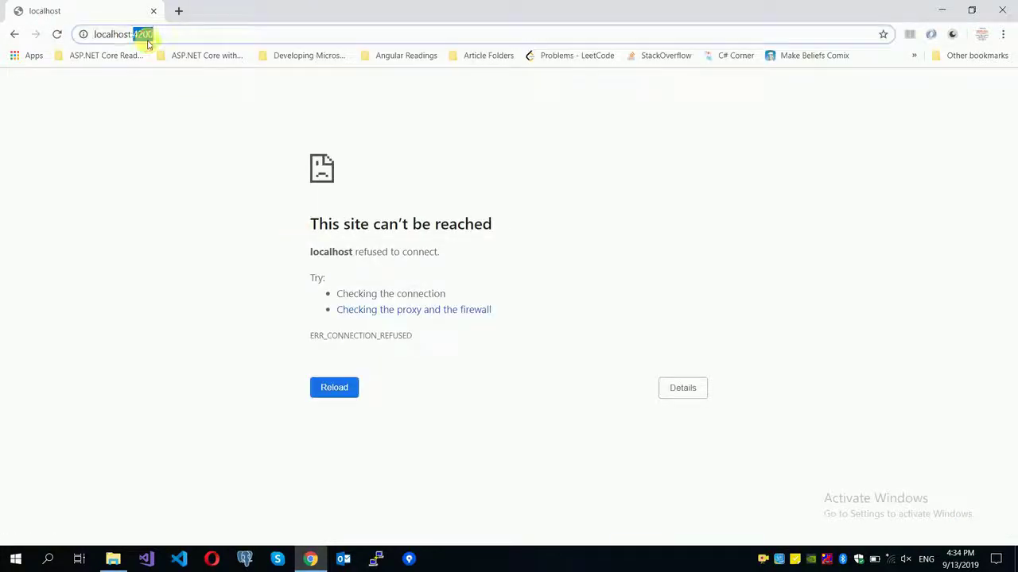
key(BackSpace)
key(BackSpace)
key(Return)
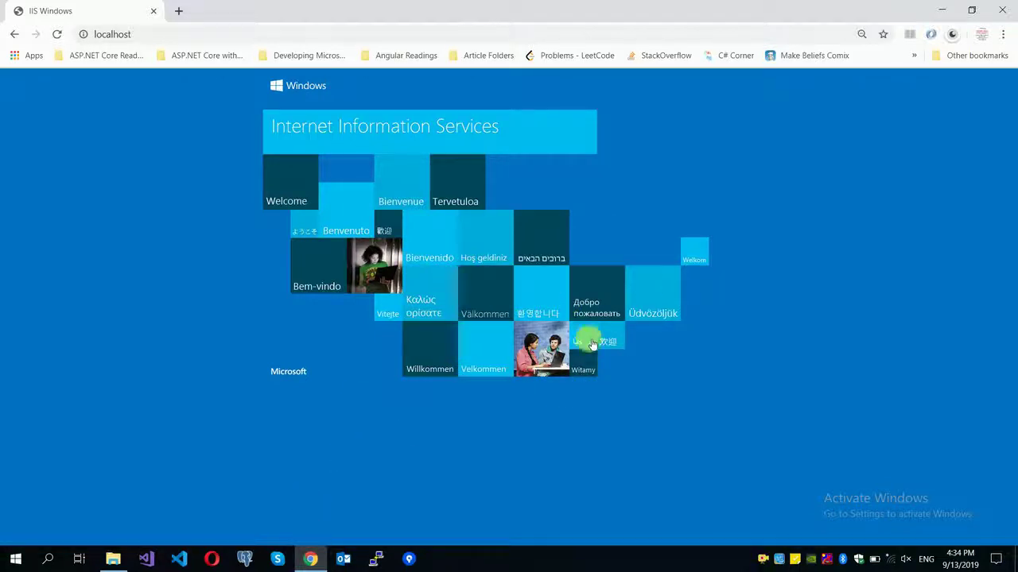
click(310, 559)
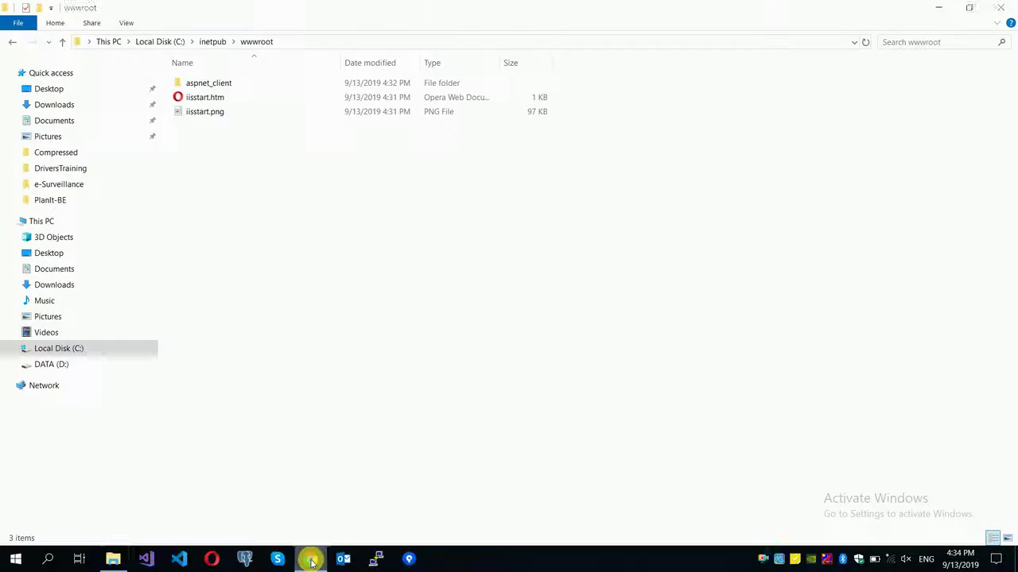
drag(234, 157, 211, 80)
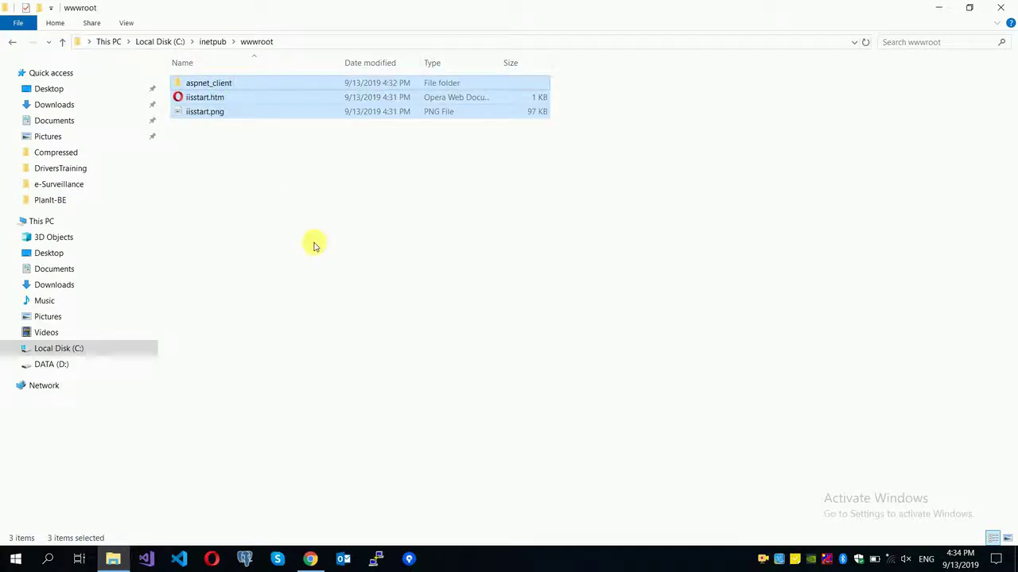
click(252, 207)
click(310, 559)
click(310, 559)
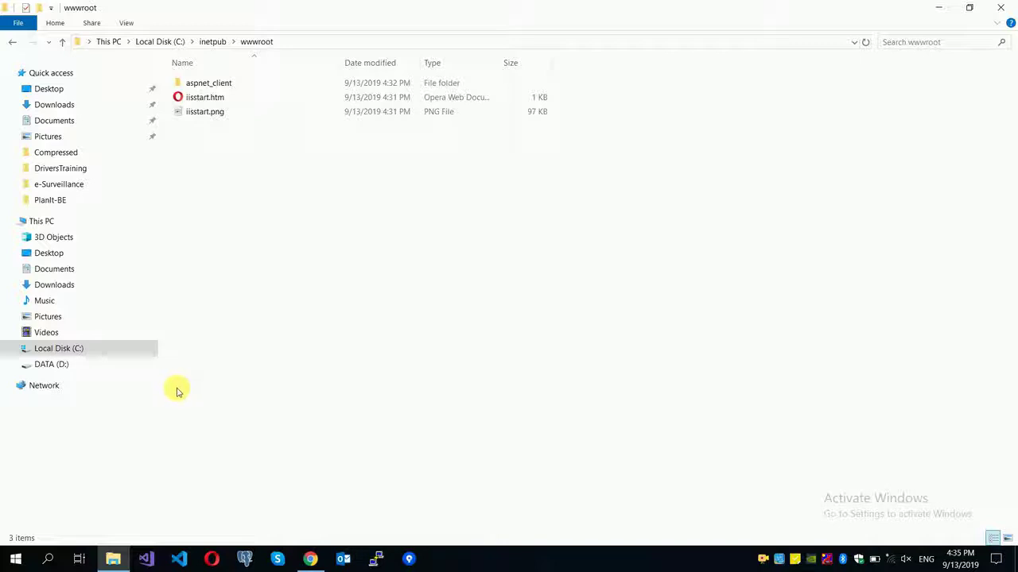
Copy the Published folder from BT IT Solutions on DATA (D:) into the wwwroot folder, granting administrator permission.
click(50, 364)
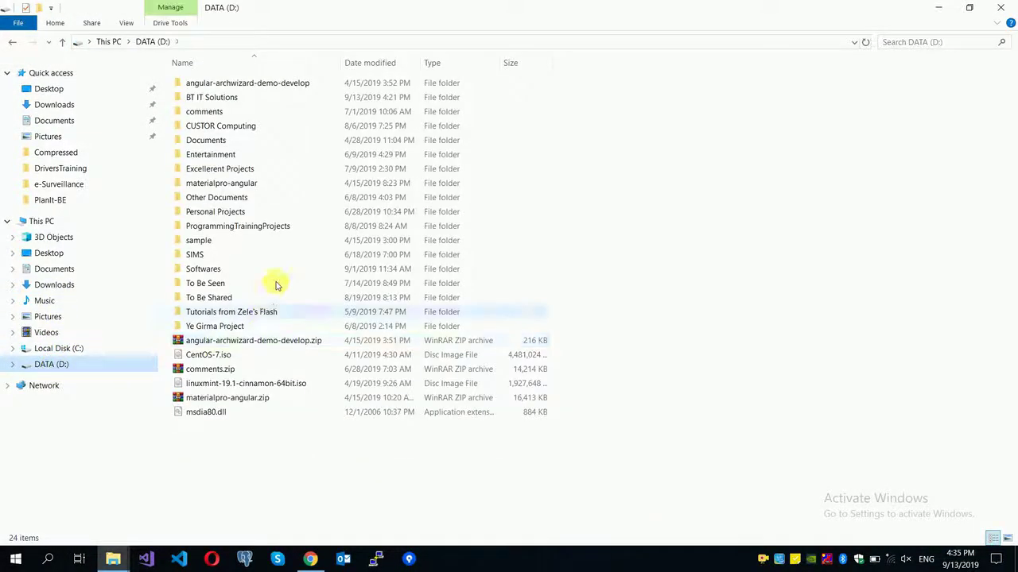
double_click(237, 99)
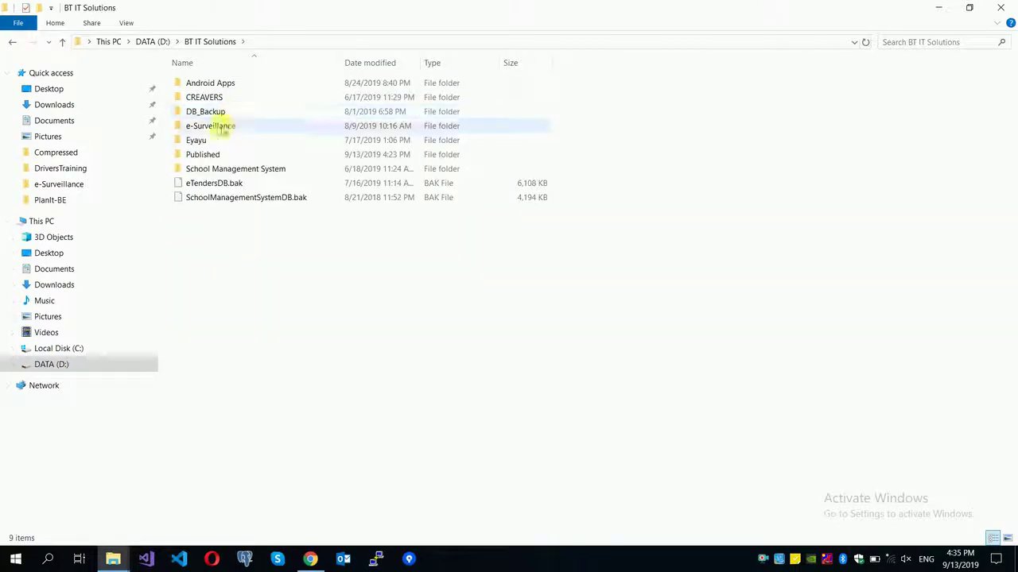
double_click(208, 154)
key(alt+Left)
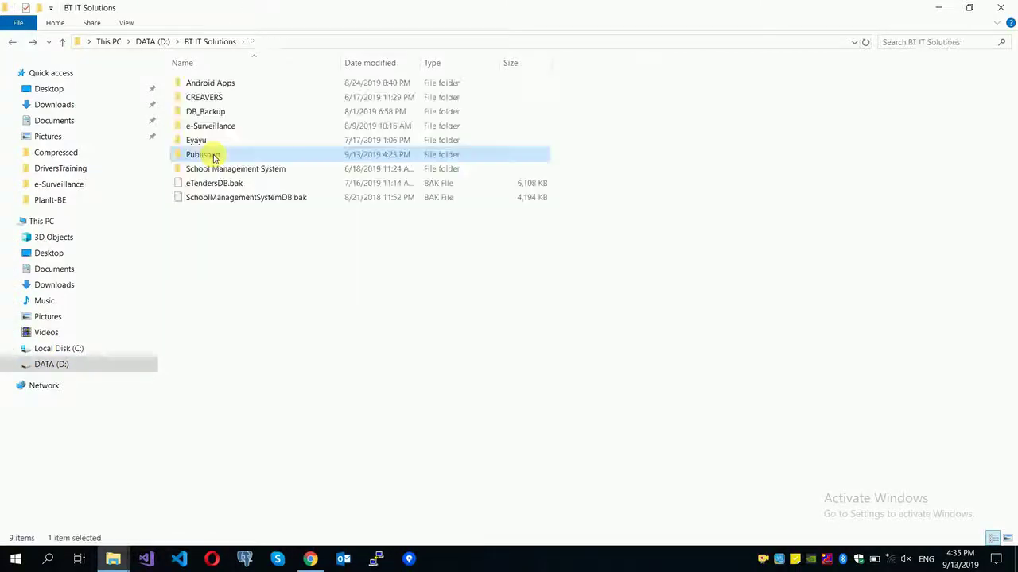
click(113, 559)
click(89, 499)
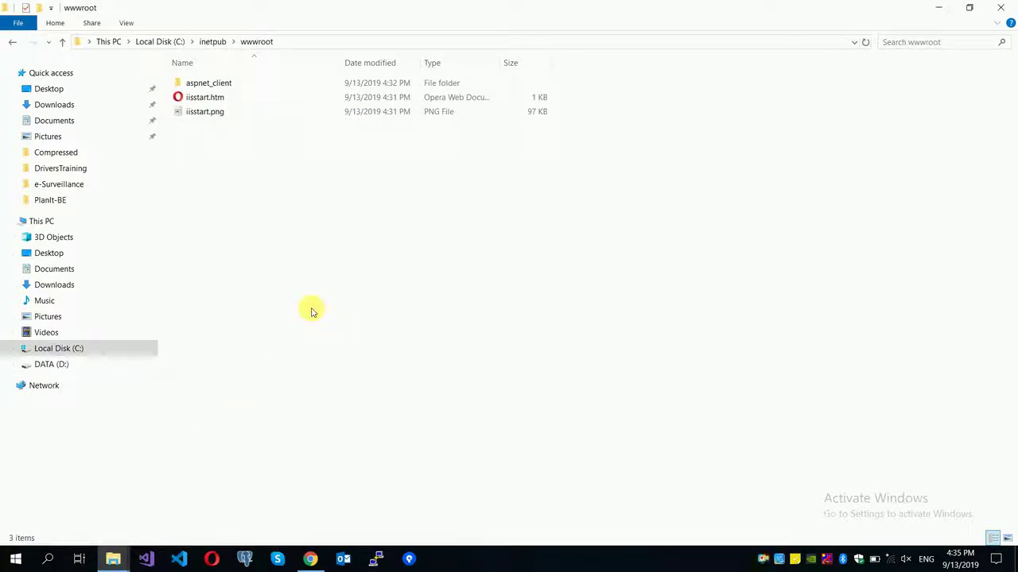
key(ctrl+v)
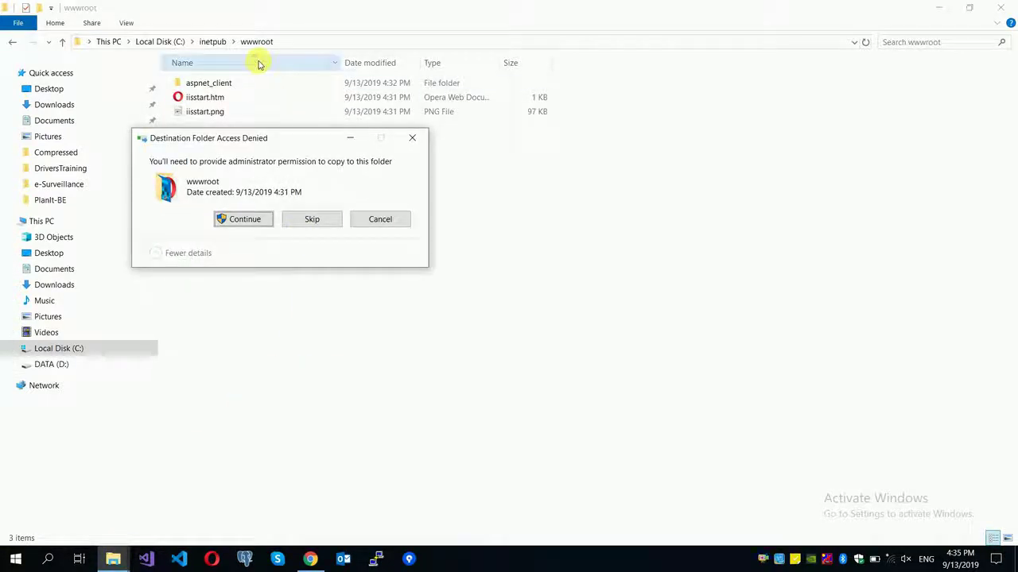
click(241, 218)
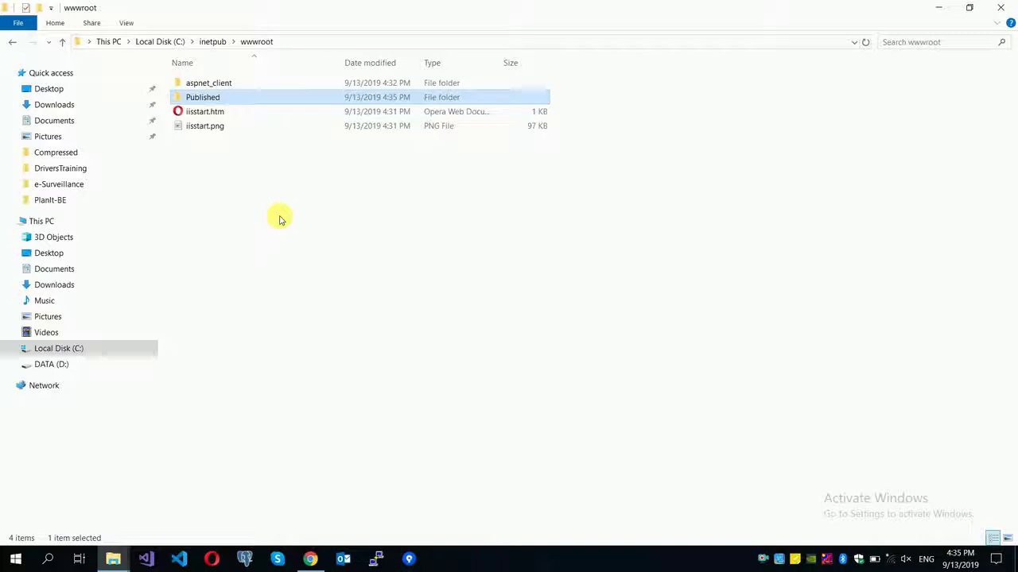
click(280, 219)
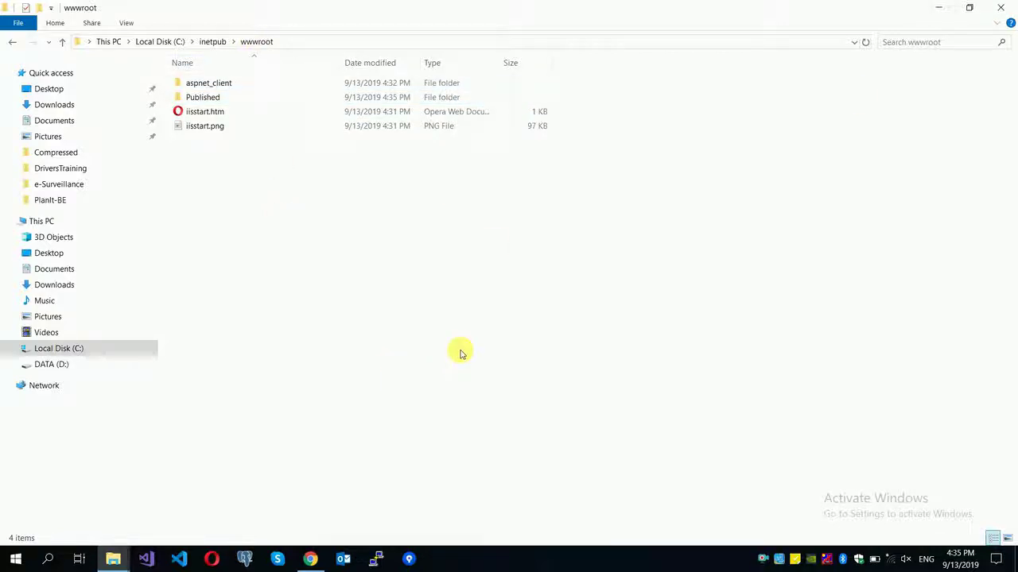
click(310, 559)
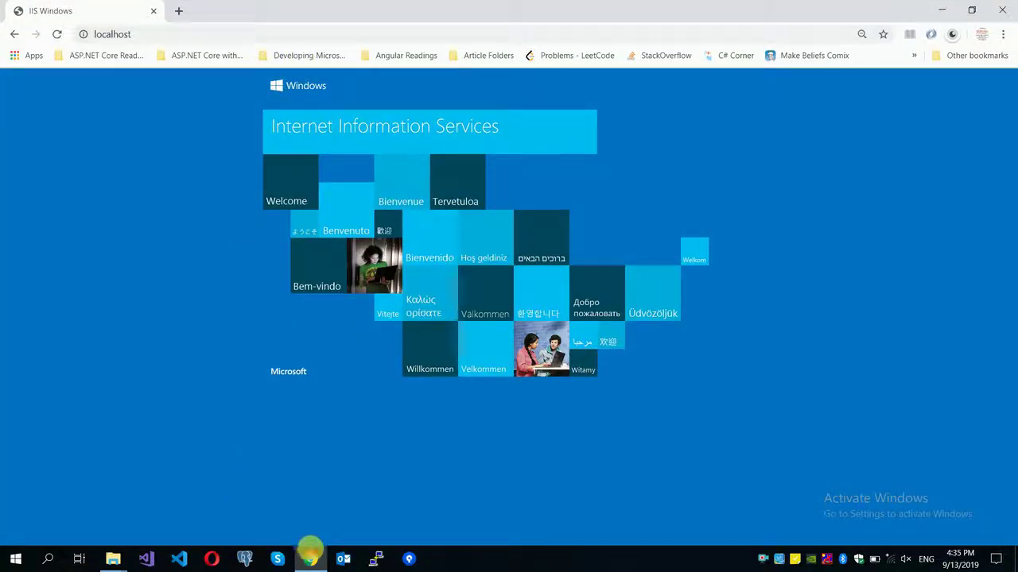
click(310, 556)
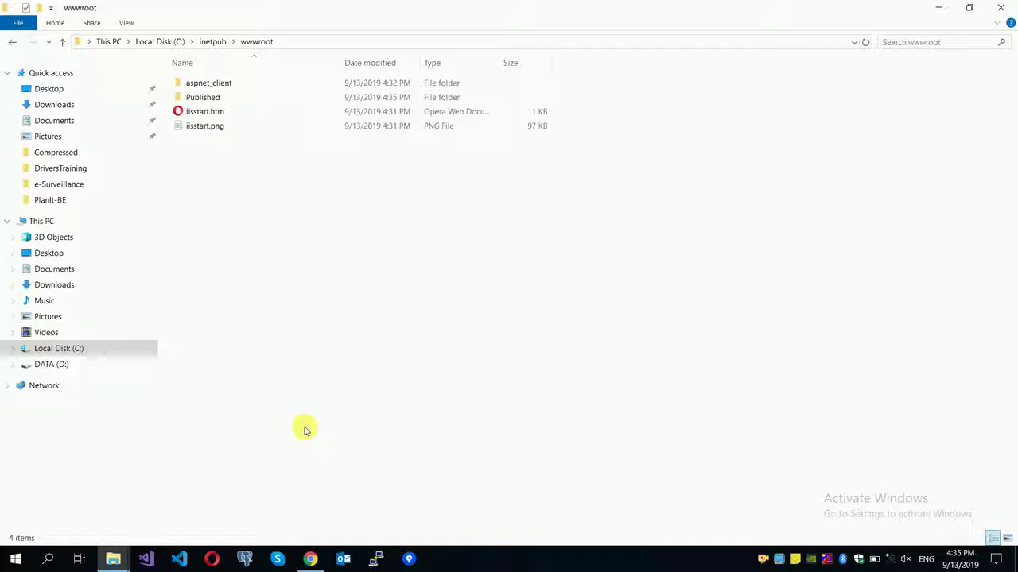
Find and open Internet Information Services (IIS) Manager, and maximize its window.
key(super)
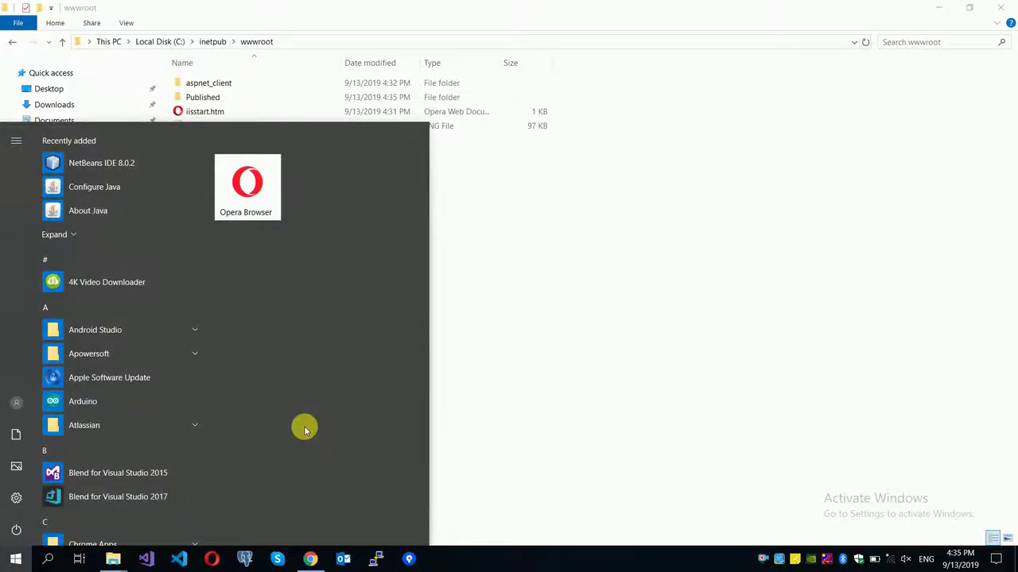
text(iis)
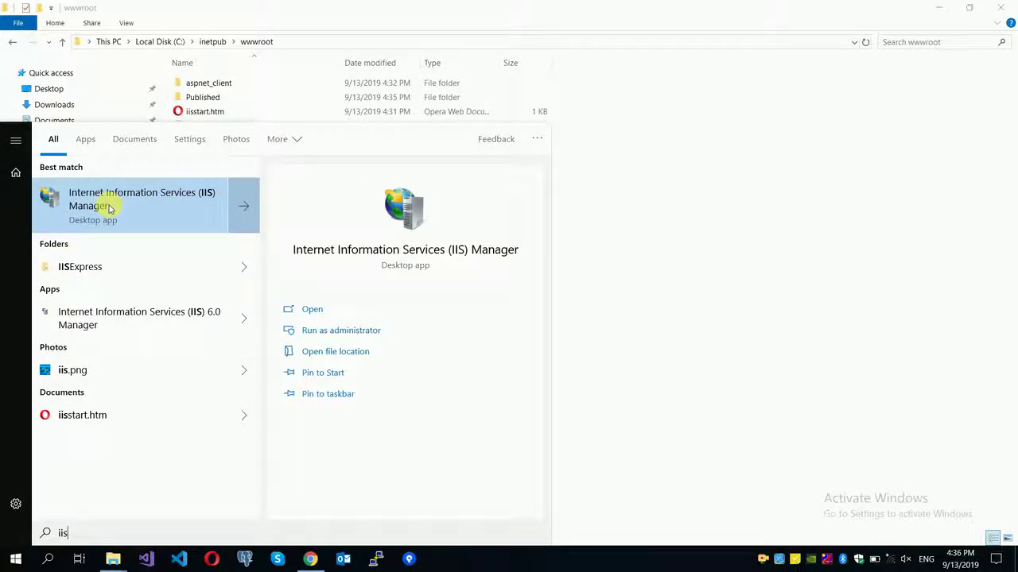
click(110, 209)
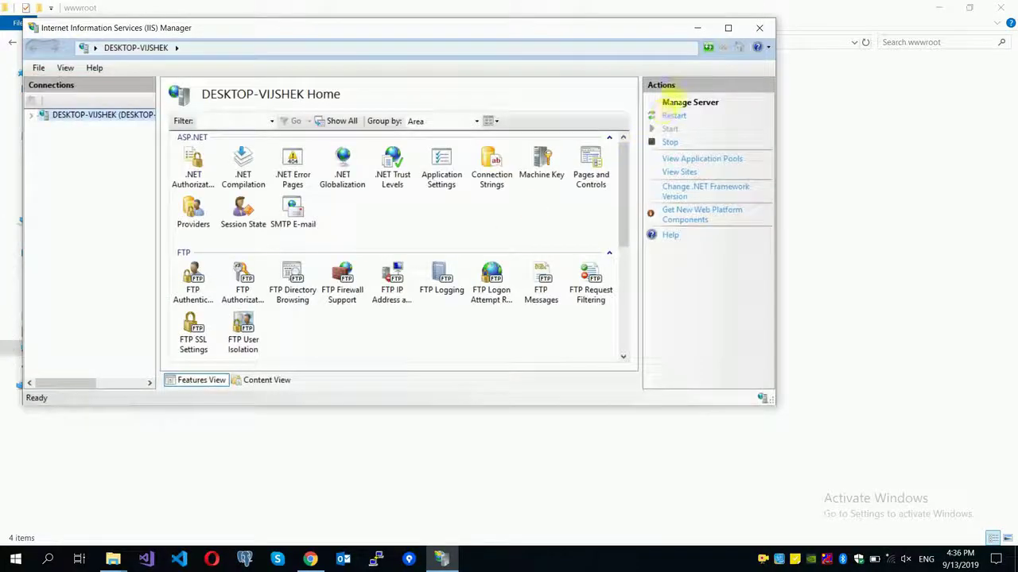
click(726, 30)
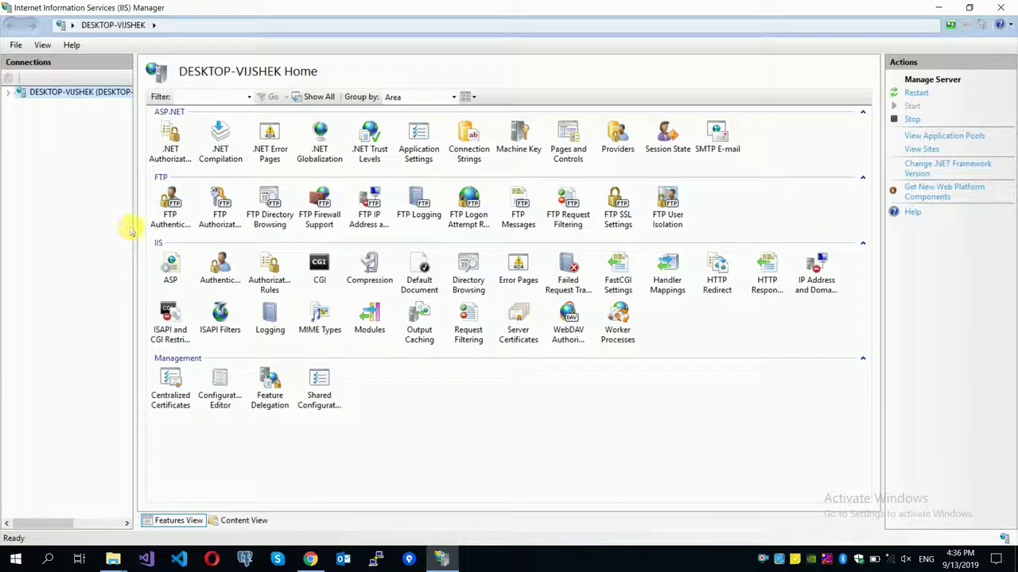
Expand the server's connection tree through Sites and Default Web Site, and widen the Connections area.
click(9, 93)
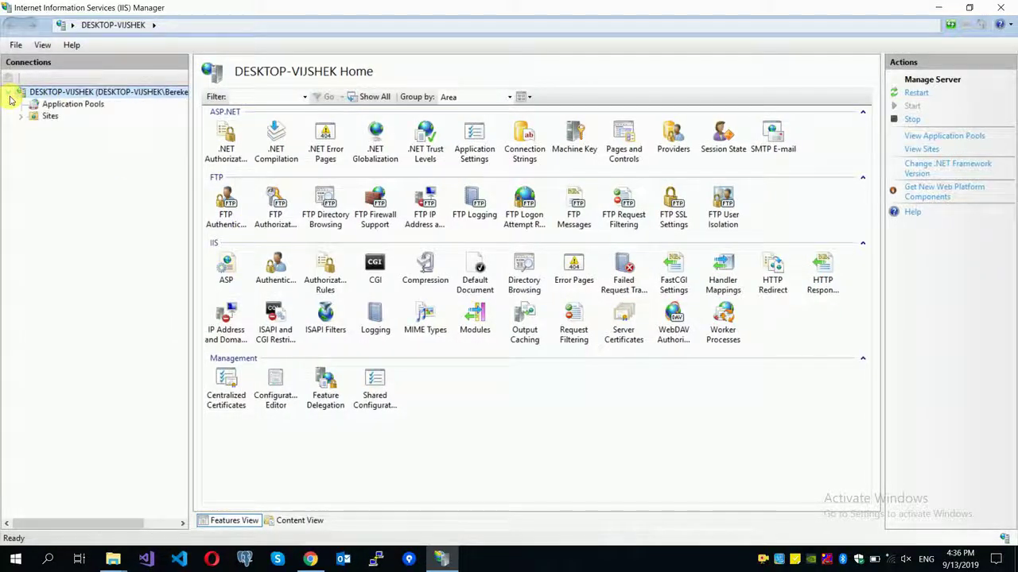
click(22, 116)
click(34, 128)
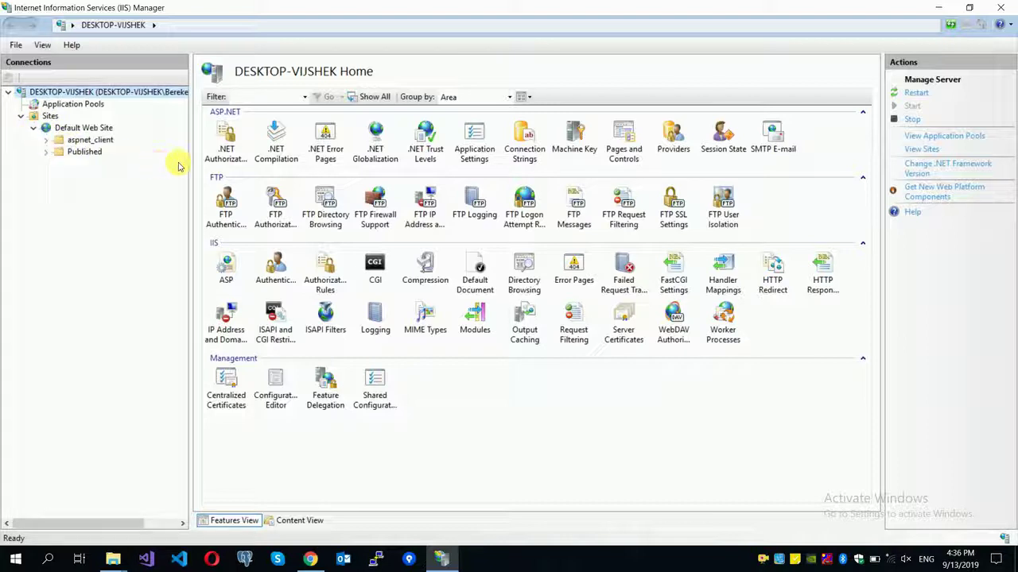
drag(191, 164, 229, 163)
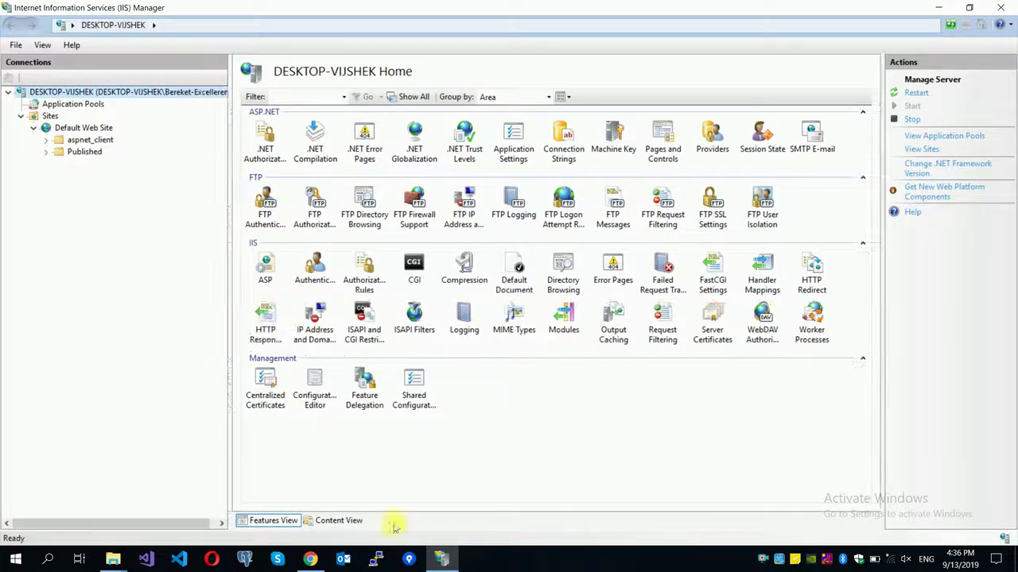
click(310, 559)
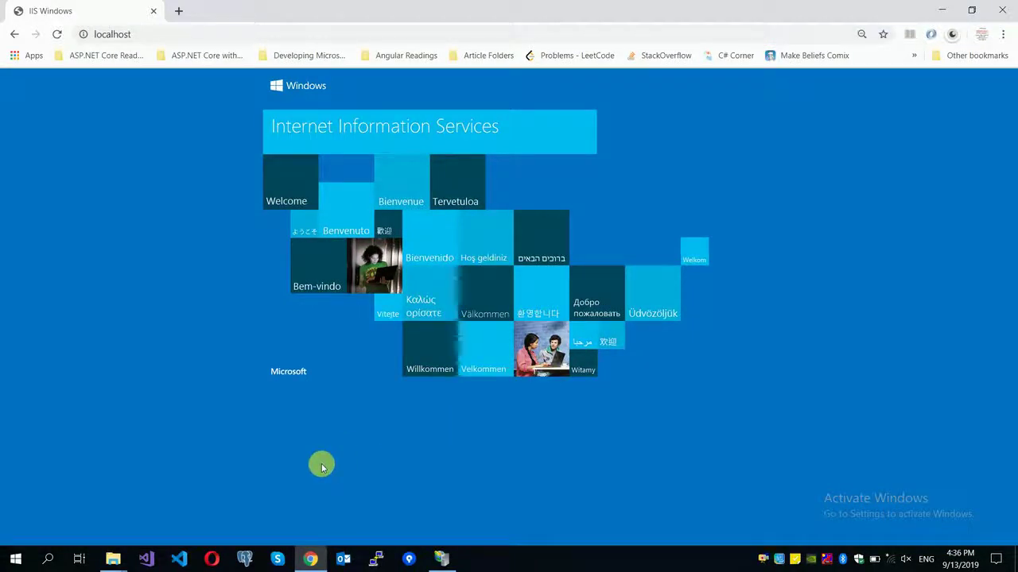
click(312, 560)
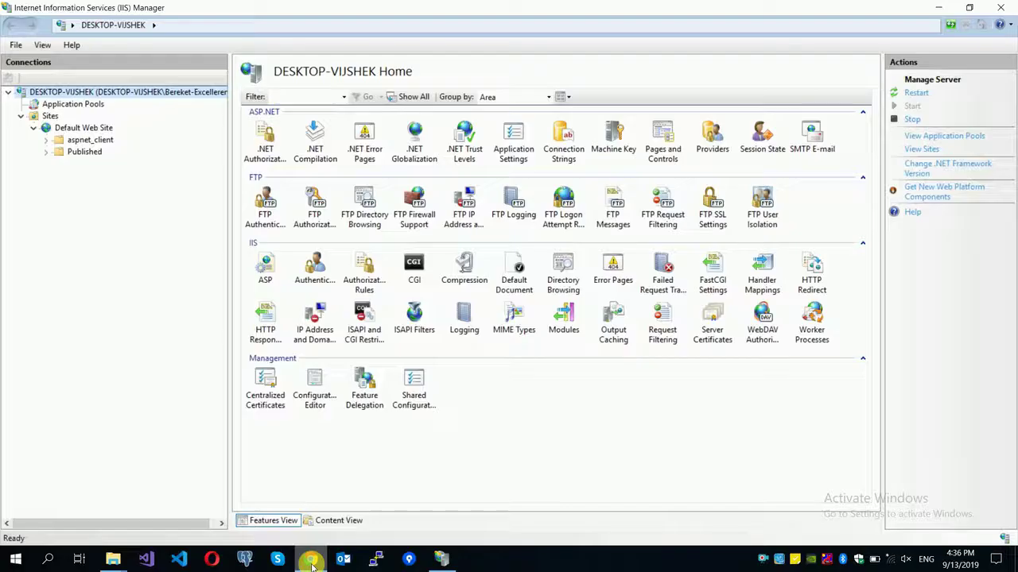
Start adding a website under Sites and enter TrainingWebsite as the site name.
double_click(70, 129)
click(48, 117)
right_click(46, 121)
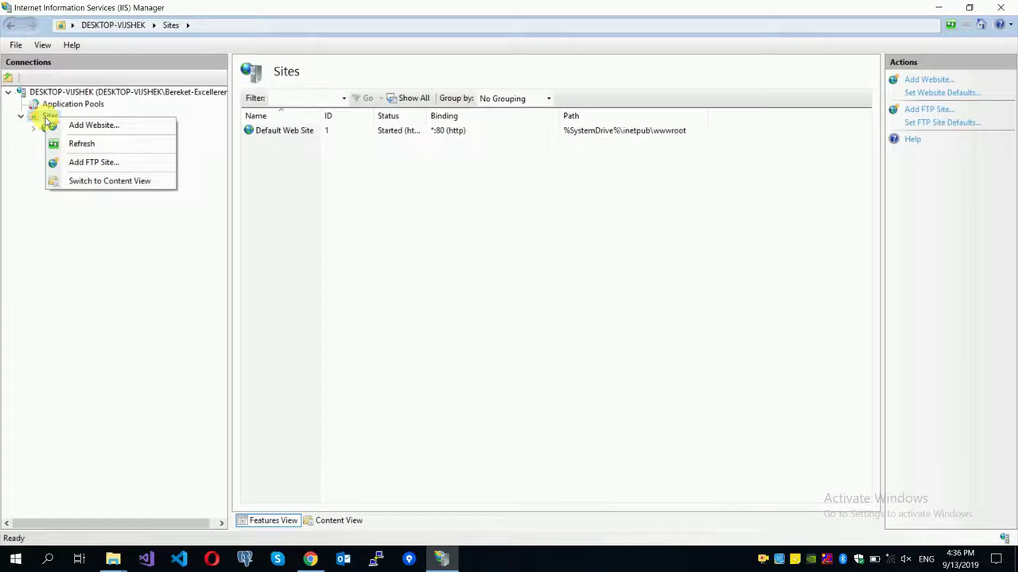
click(116, 125)
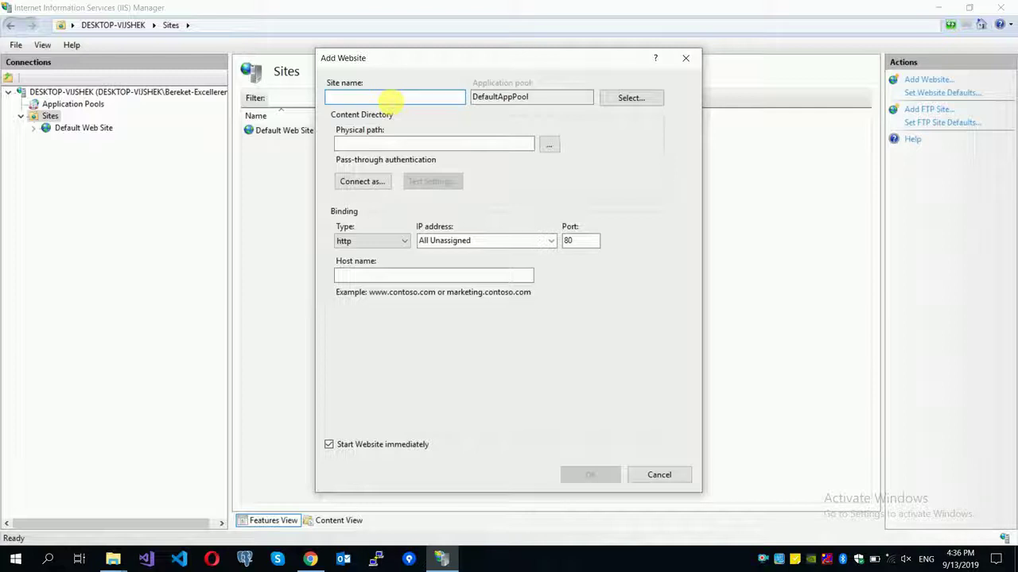
text(TrainingWebsite)
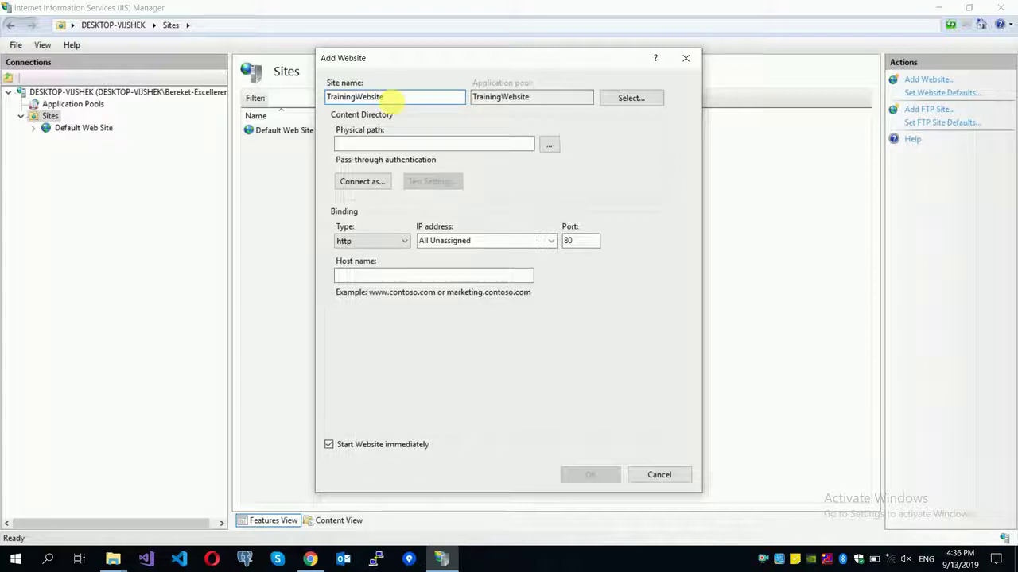
Set the new website's physical path to C:\inetpub\wwwroot\Published by browsing through Local Disk (C:).
click(550, 146)
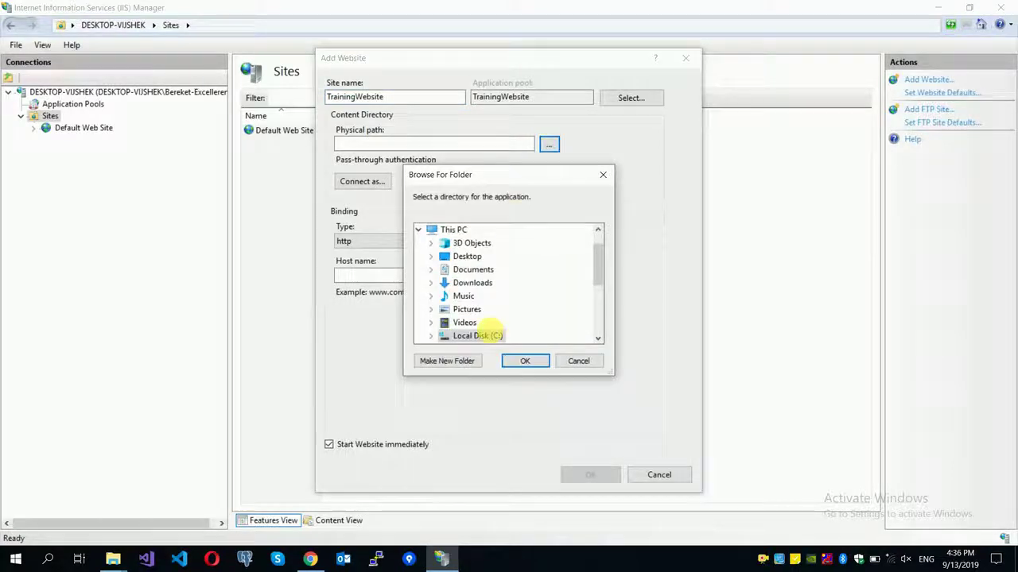
scroll(525, 291, down, 1)
double_click(509, 292)
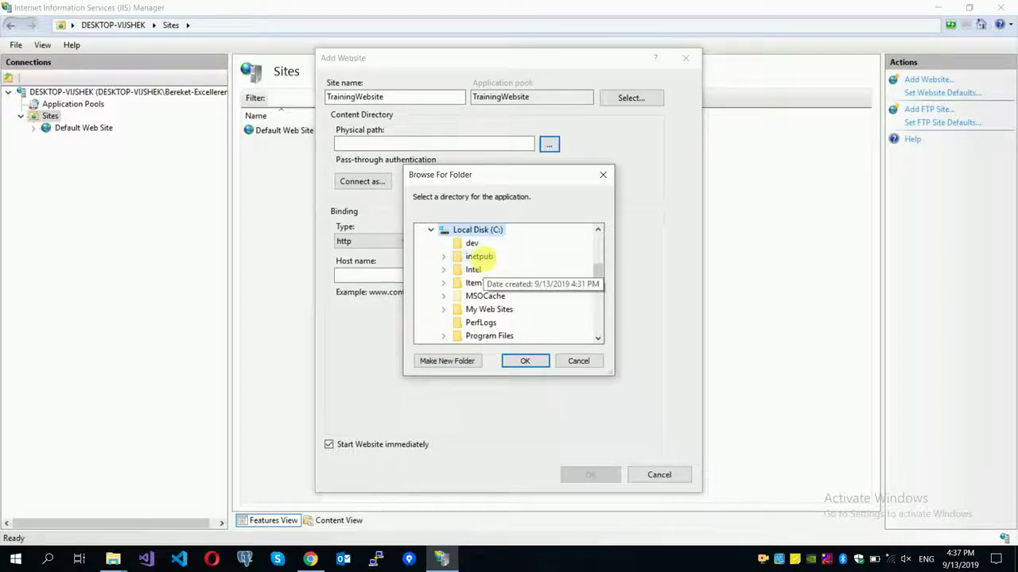
double_click(480, 257)
scroll(545, 287, down, 1)
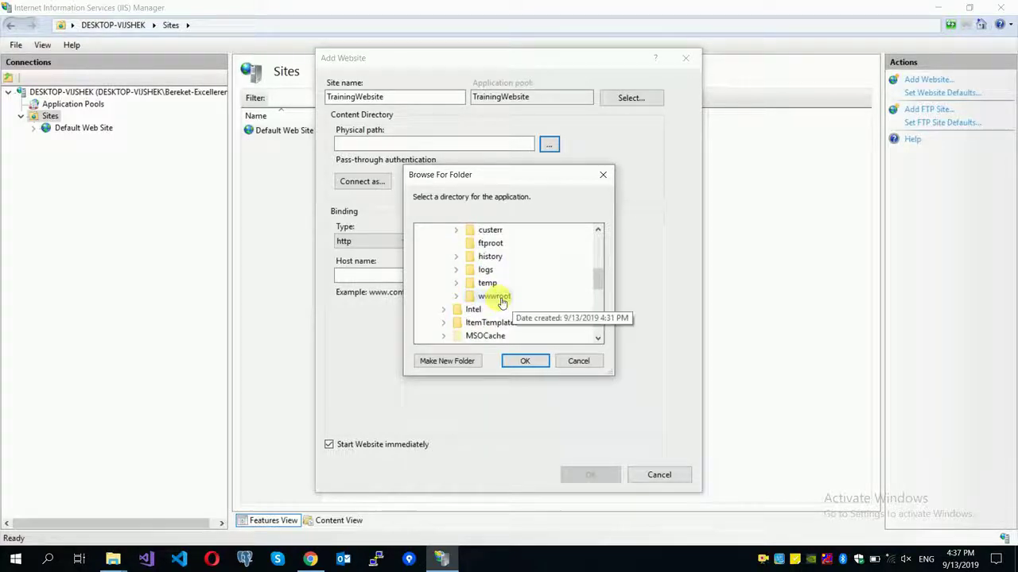
double_click(500, 296)
scroll(547, 294, down, 1)
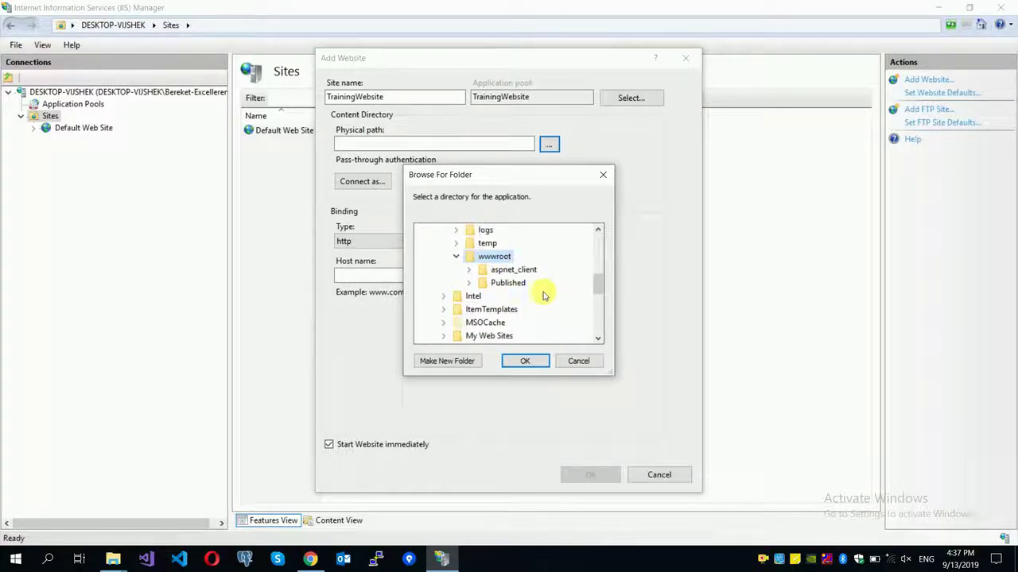
double_click(497, 283)
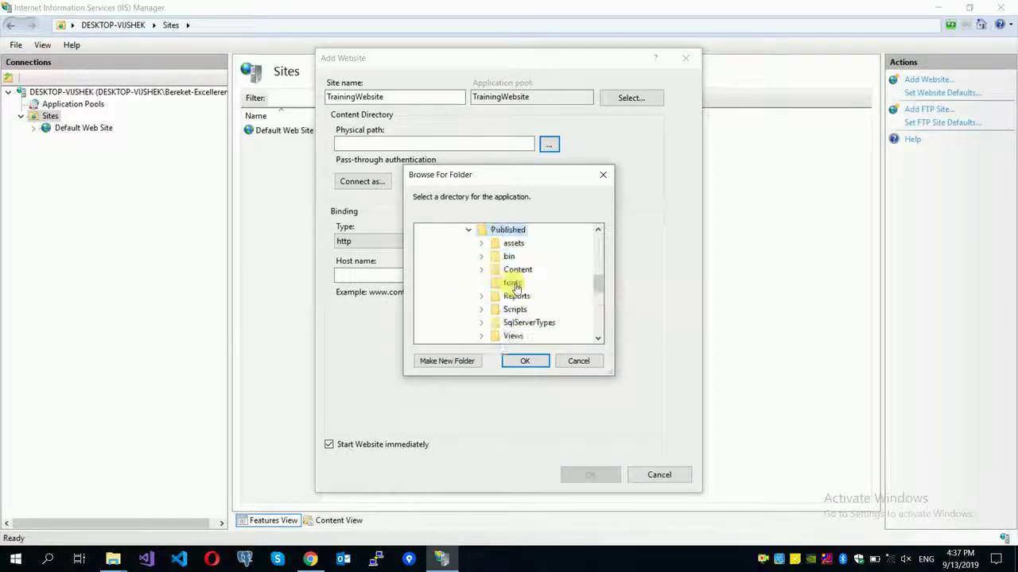
click(524, 361)
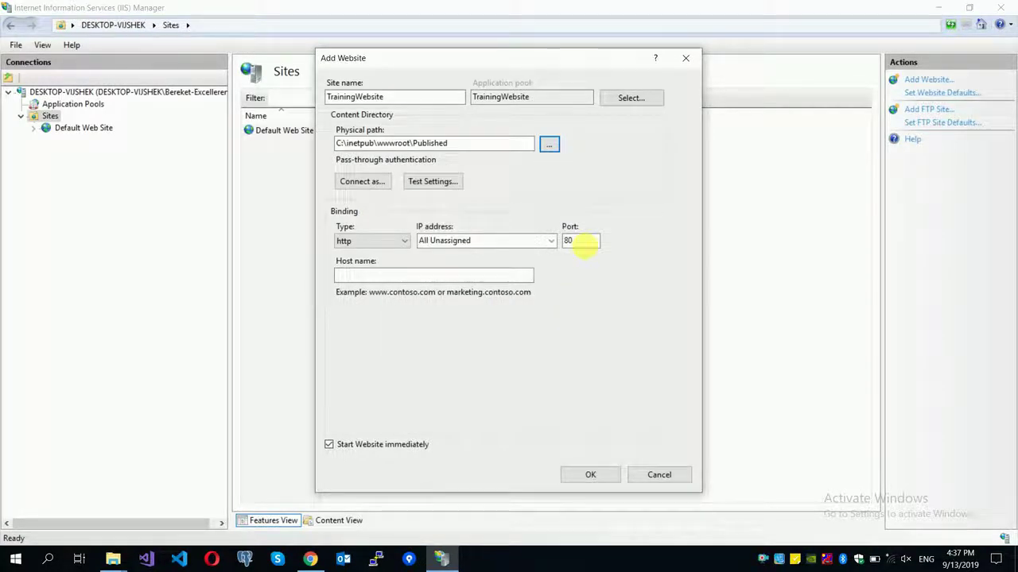
Switch to Chrome and load localhost:80 to check which site uses the default port.
click(312, 558)
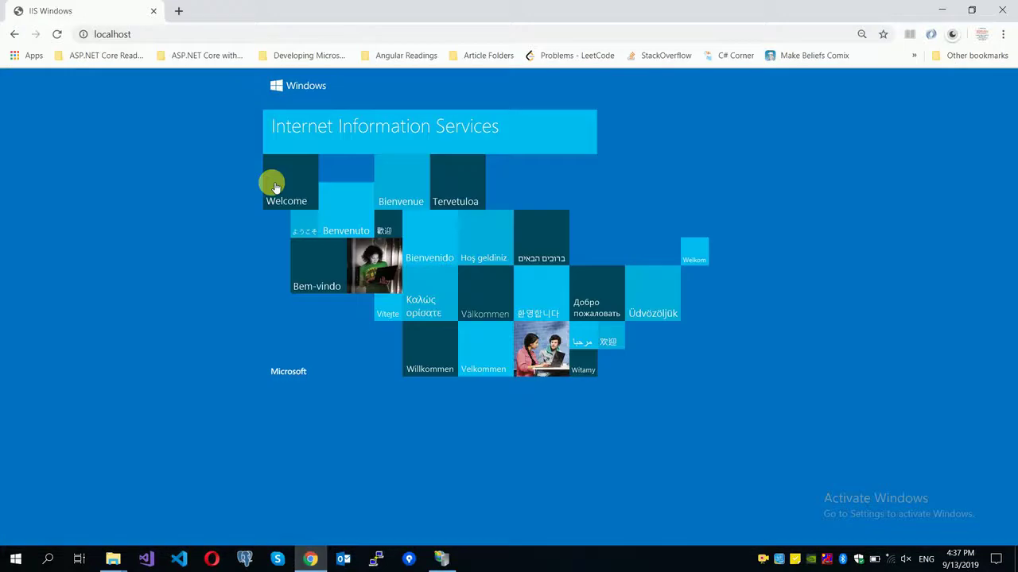
click(199, 36)
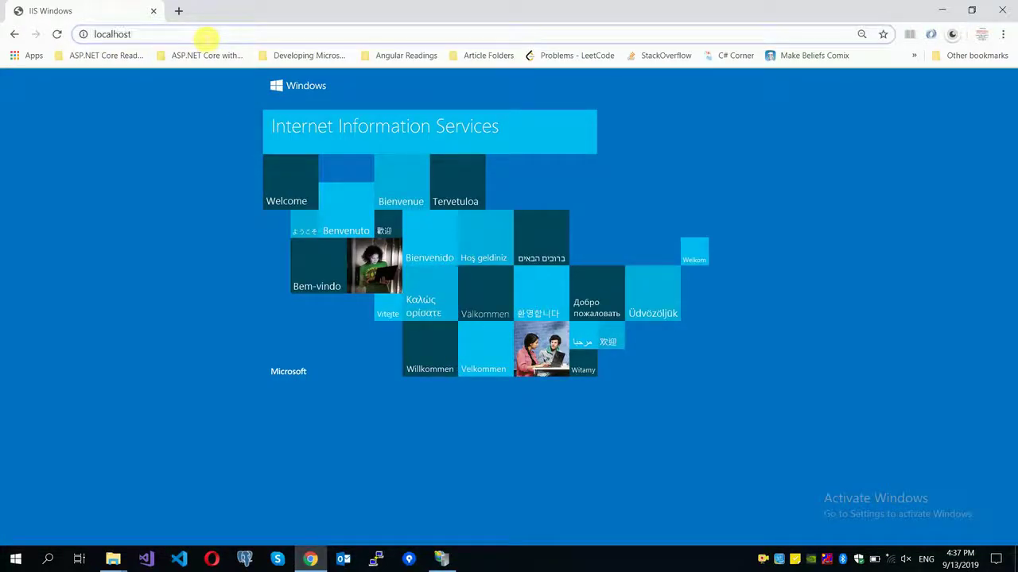
text(:)
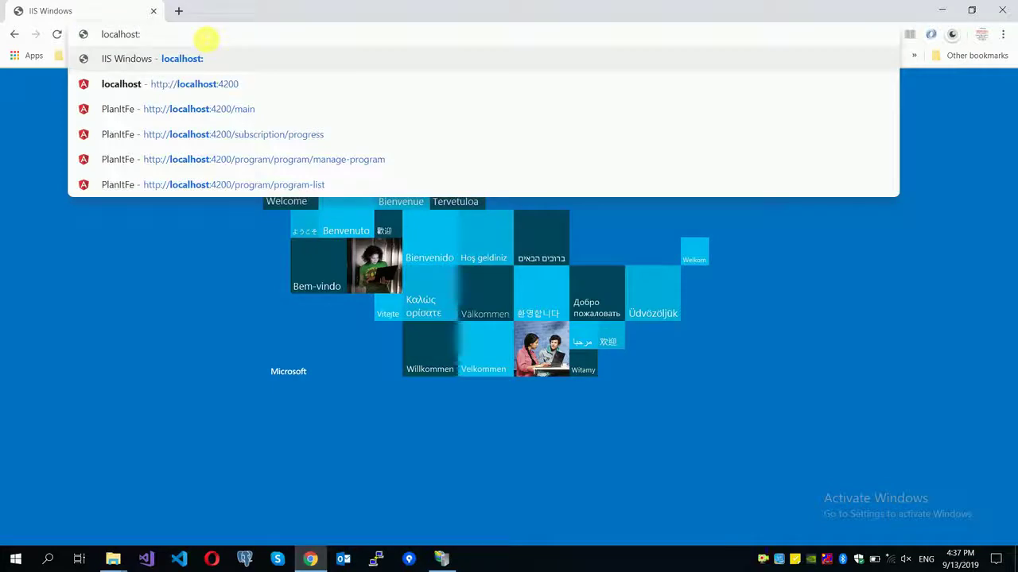
text(80)
key(Return)
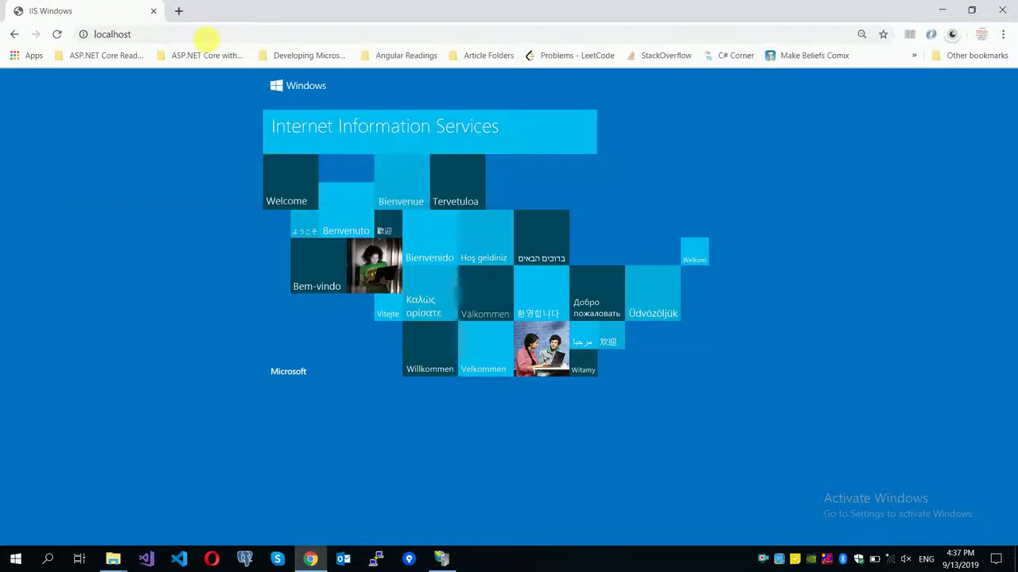
Back in IIS Manager, create TrainingWebsite with port 8080 and widen the Name column of the Sites list.
click(310, 559)
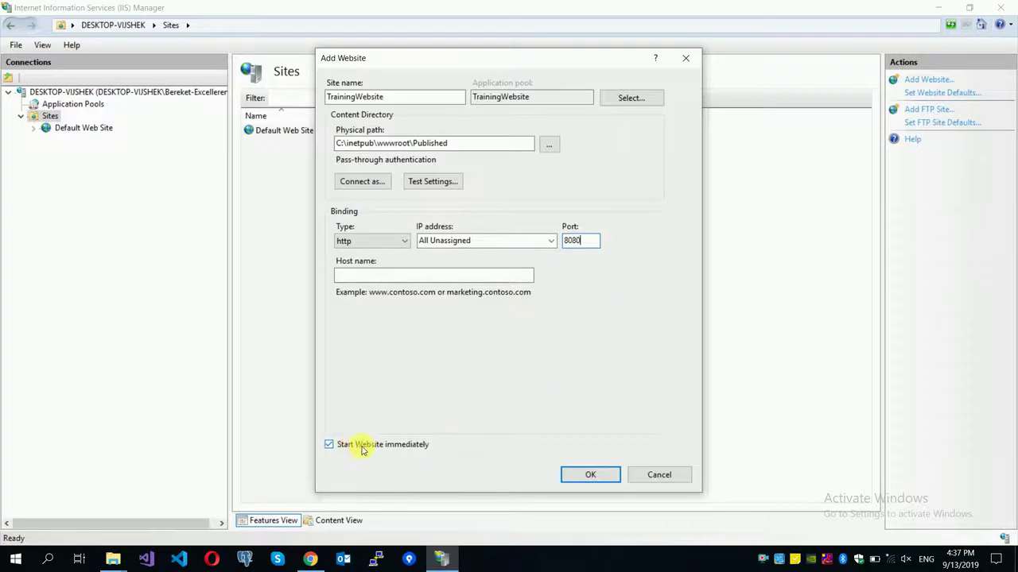
click(589, 477)
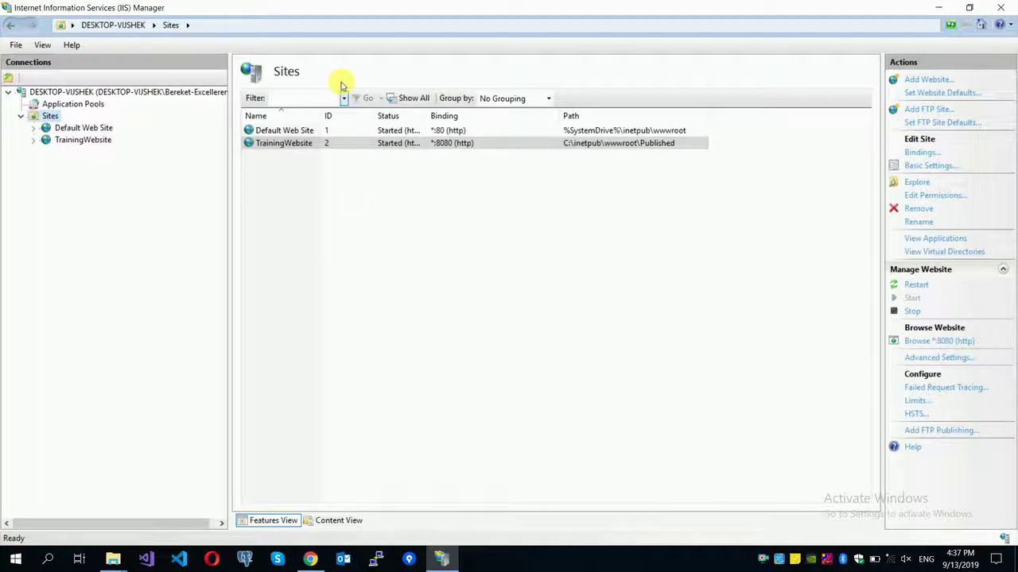
drag(321, 114, 434, 117)
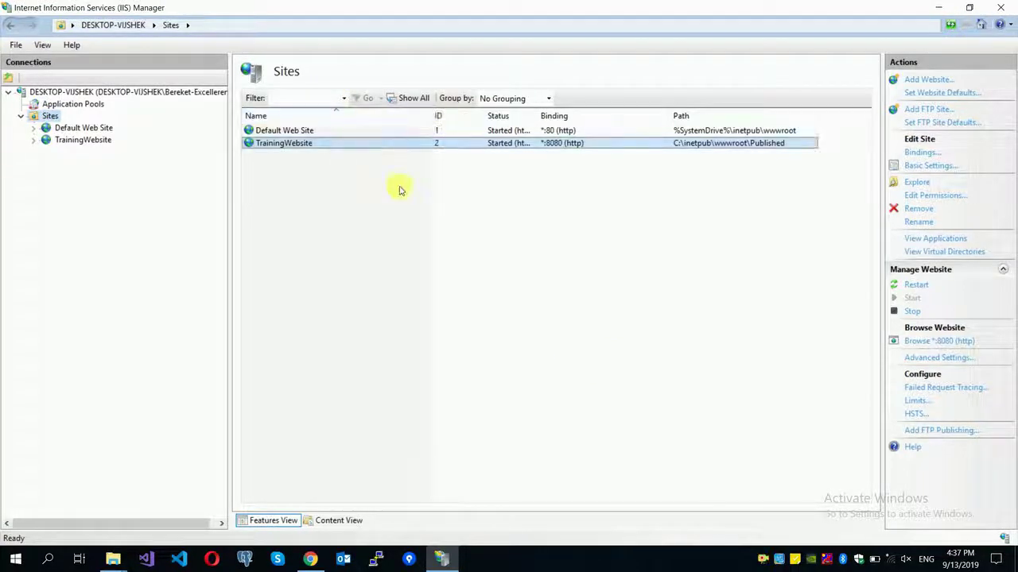
right_click(86, 141)
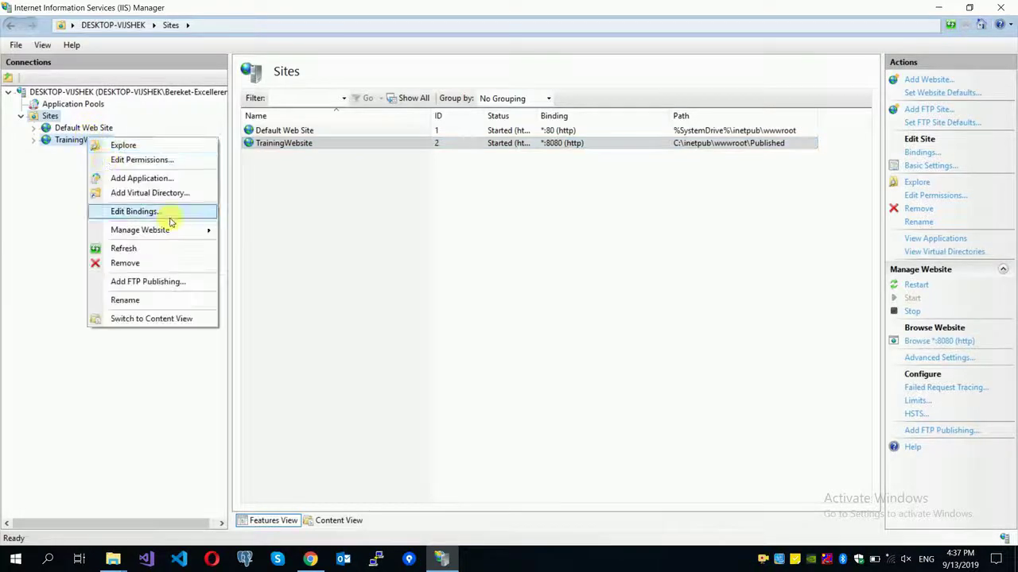
mouse_move(181, 235)
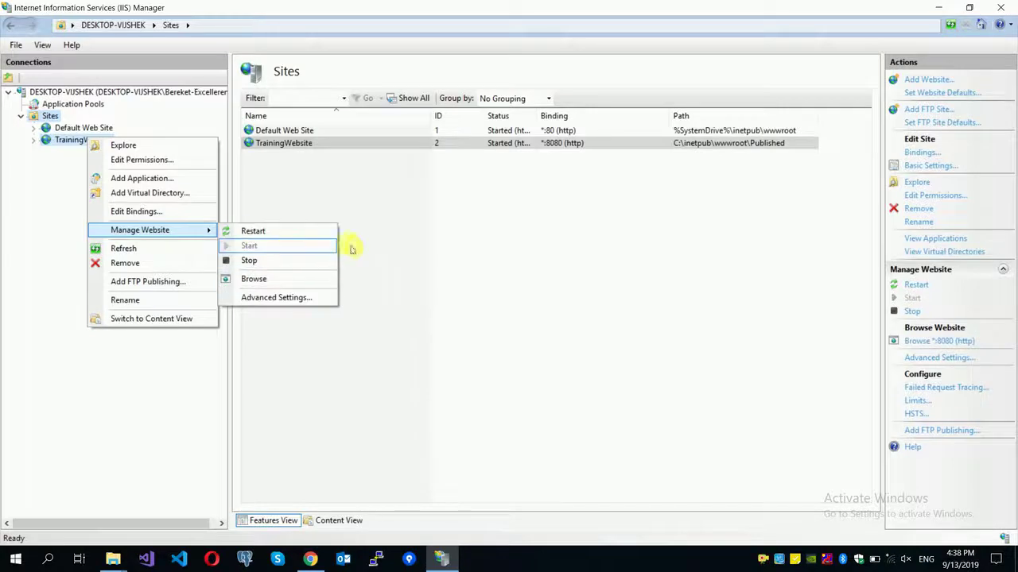
click(401, 275)
click(310, 559)
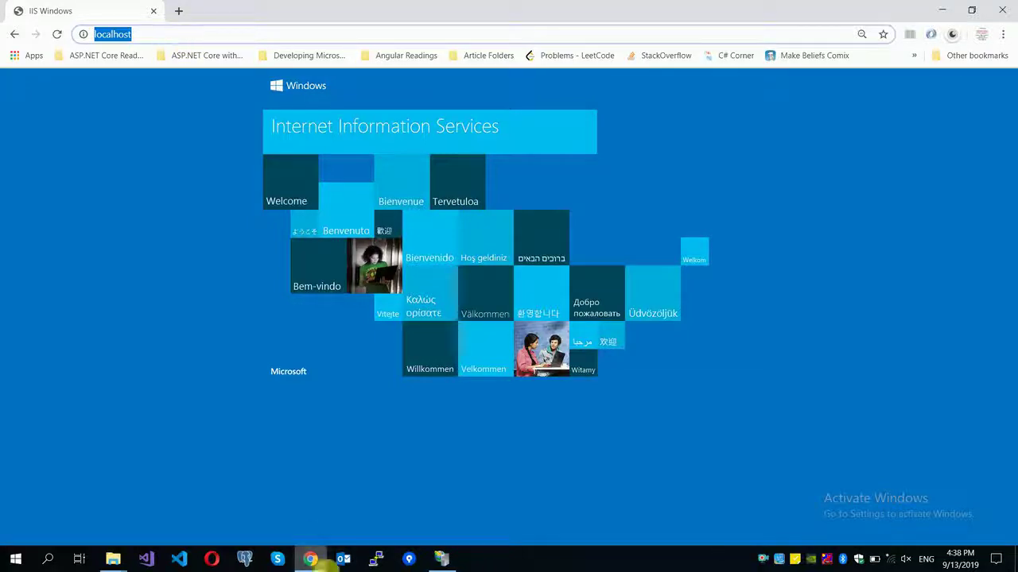
click(316, 564)
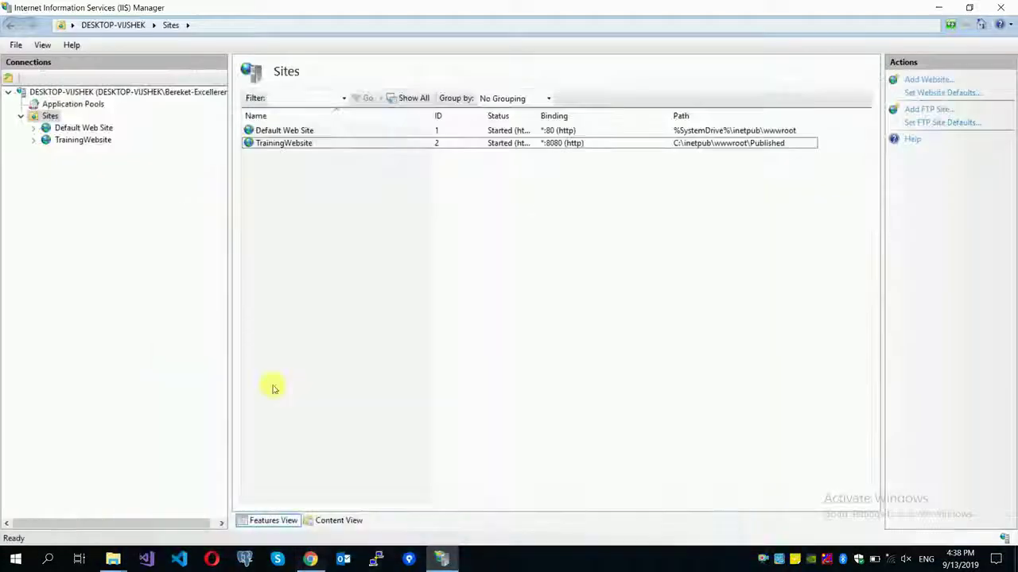
Browse TrainingWebsite from its website management options, maximize the Opera window, and look over the home page.
right_click(89, 141)
mouse_move(182, 231)
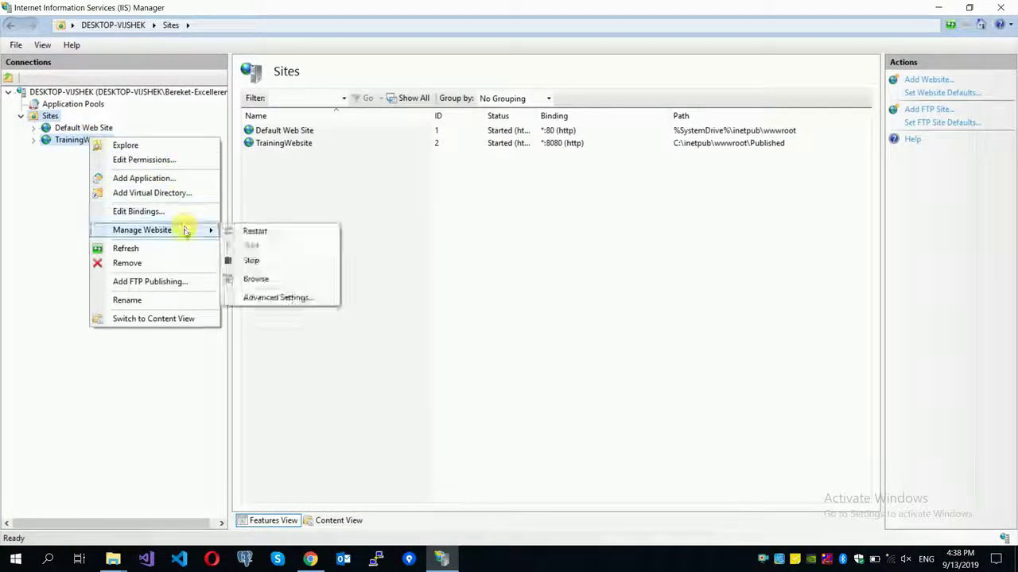
click(284, 280)
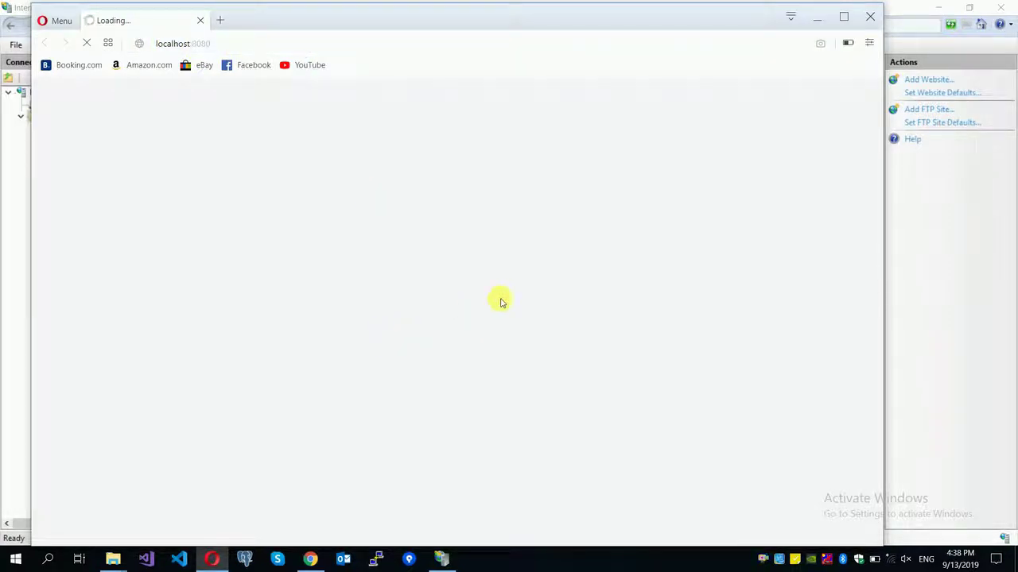
double_click(577, 11)
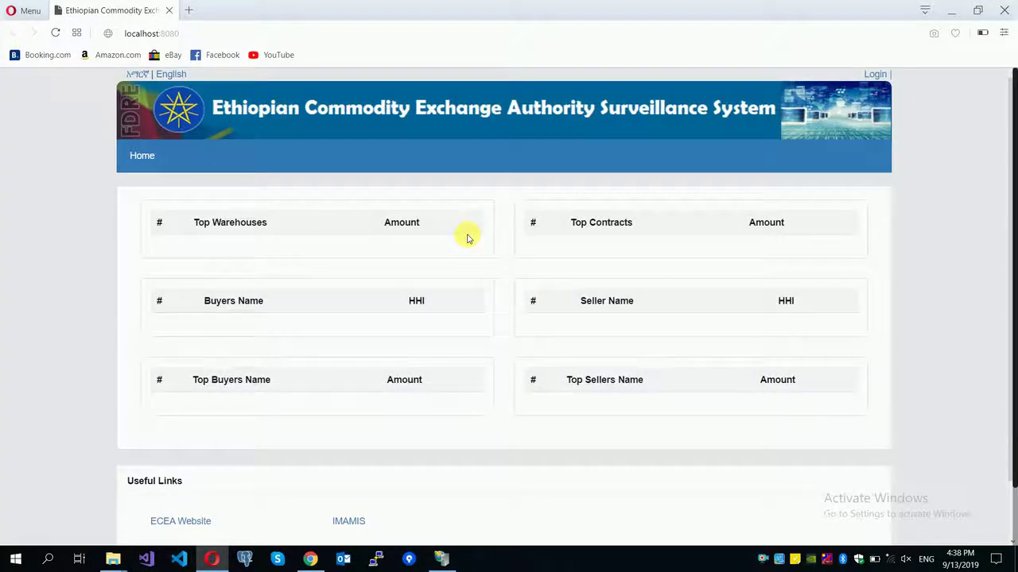
scroll(920, 306, down, 1)
scroll(920, 306, up, 1)
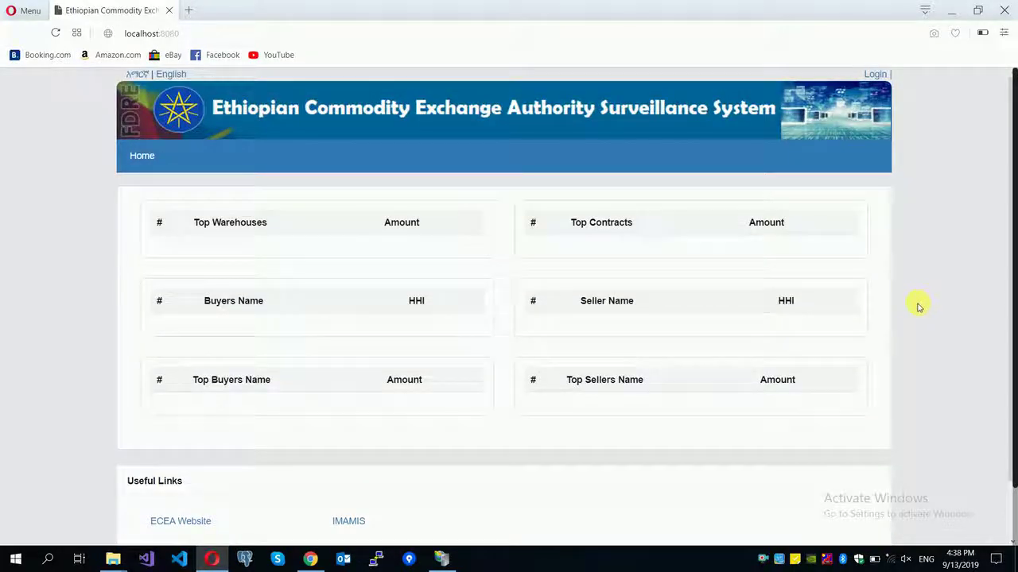
Check the hosted site's Login and Home pages, and close the Opera browser.
click(874, 76)
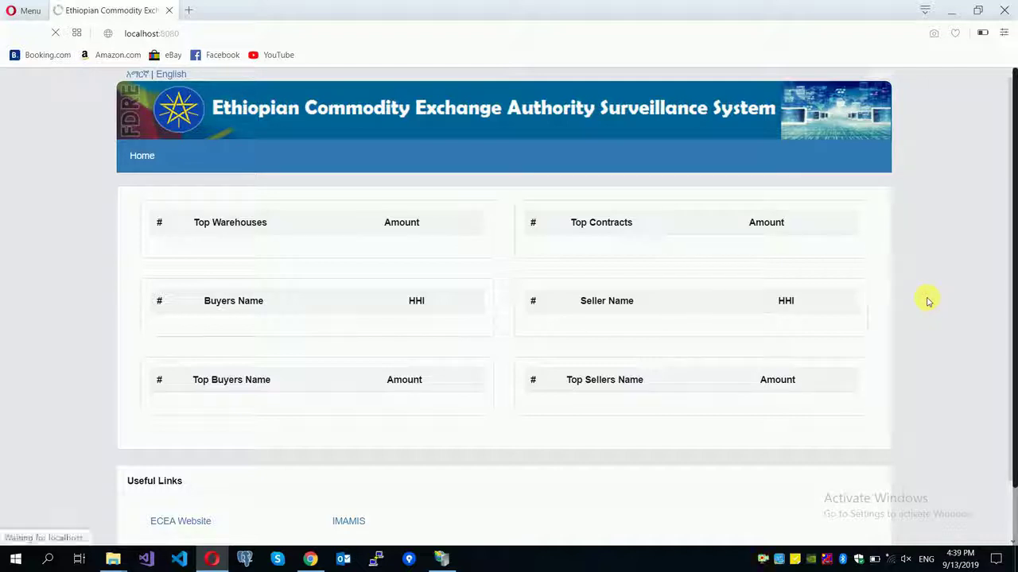
scroll(927, 301, down, 1)
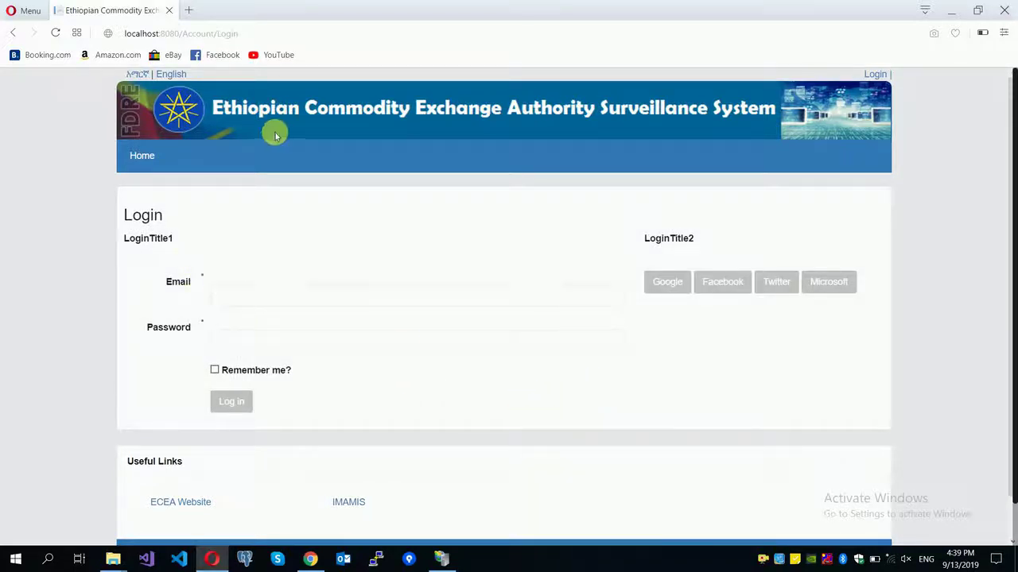
click(143, 156)
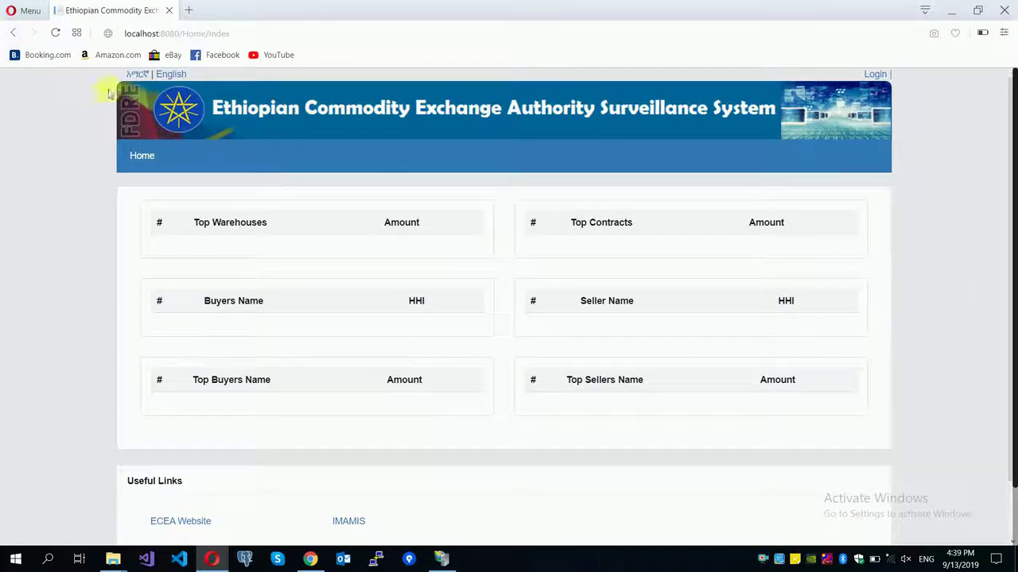
scroll(73, 342, down, 1)
scroll(72, 344, up, 1)
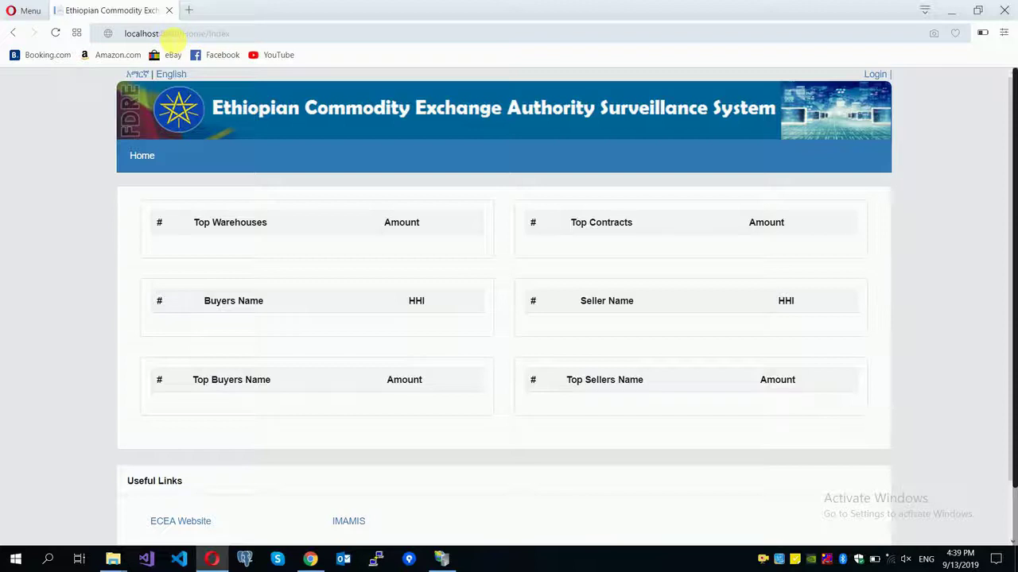
click(169, 11)
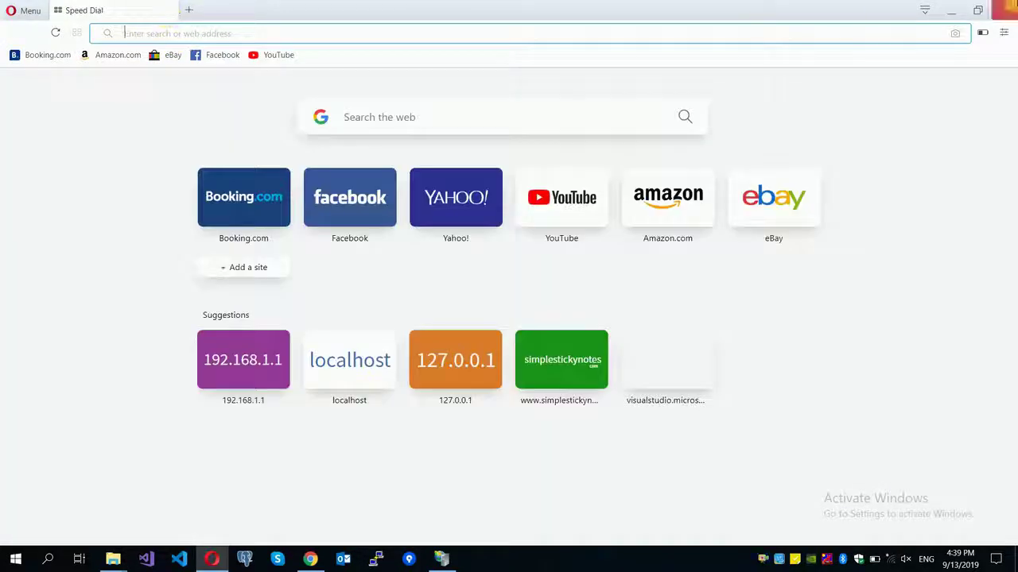
click(1006, 9)
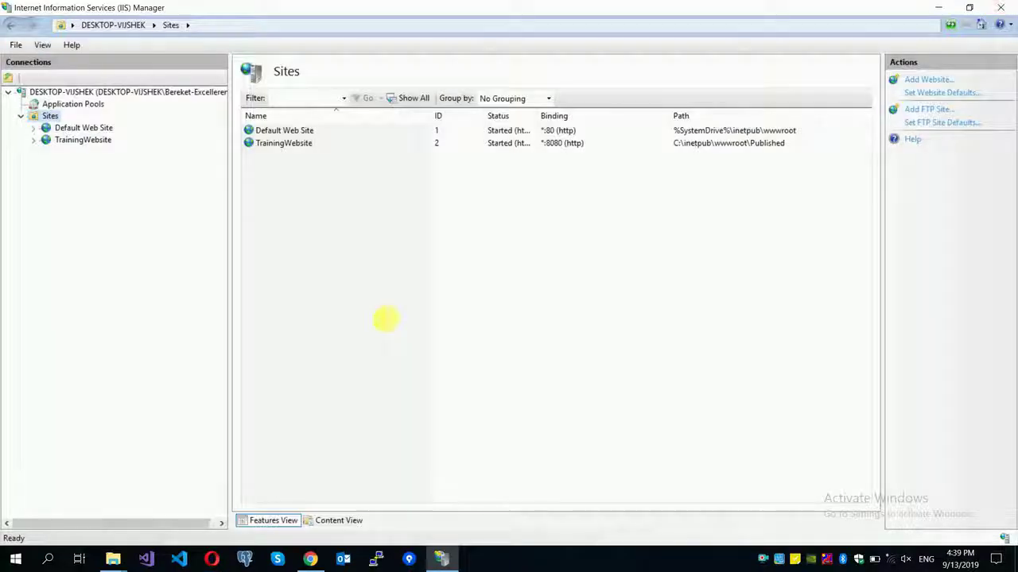
Review the http binding settings of TrainingWebsite without changing them, and minimize IIS Manager.
right_click(99, 128)
mouse_move(171, 217)
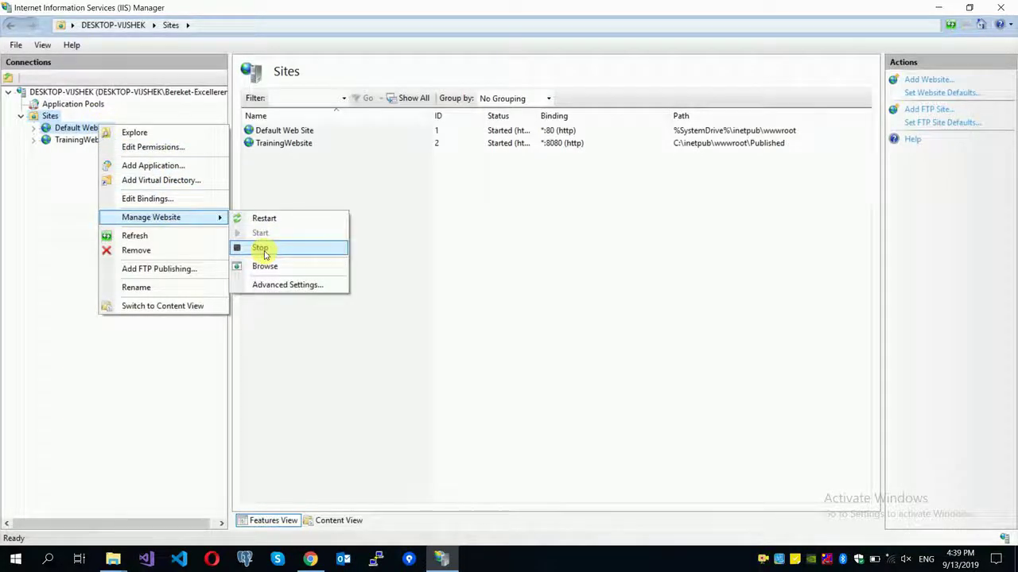
click(71, 140)
right_click(80, 140)
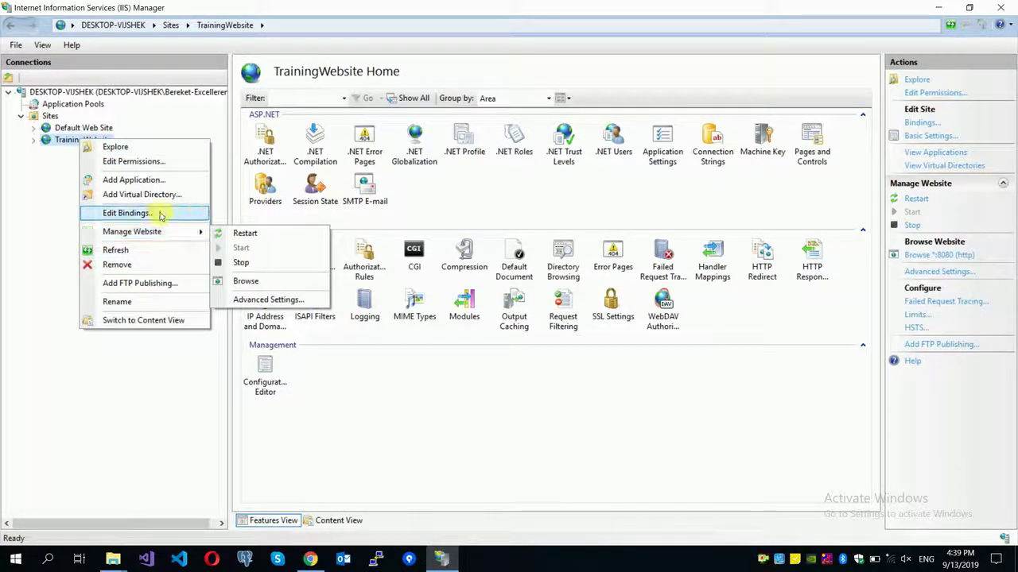
click(159, 215)
click(485, 200)
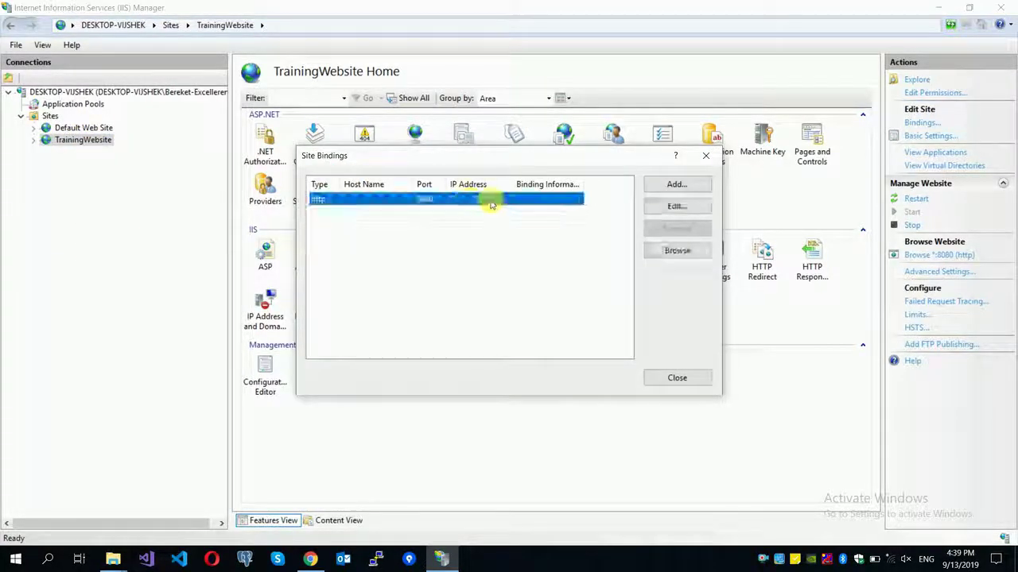
click(675, 206)
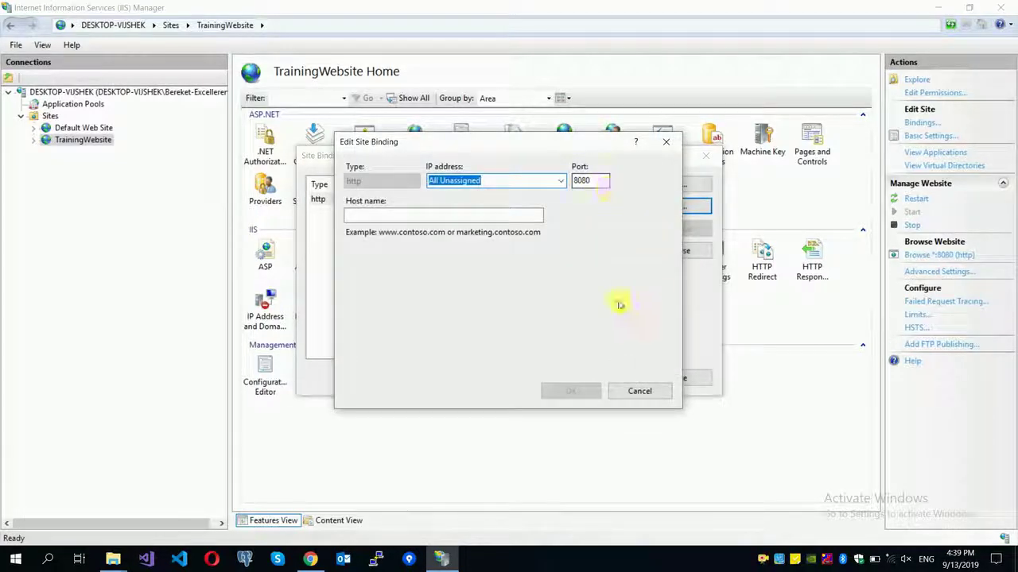
click(634, 390)
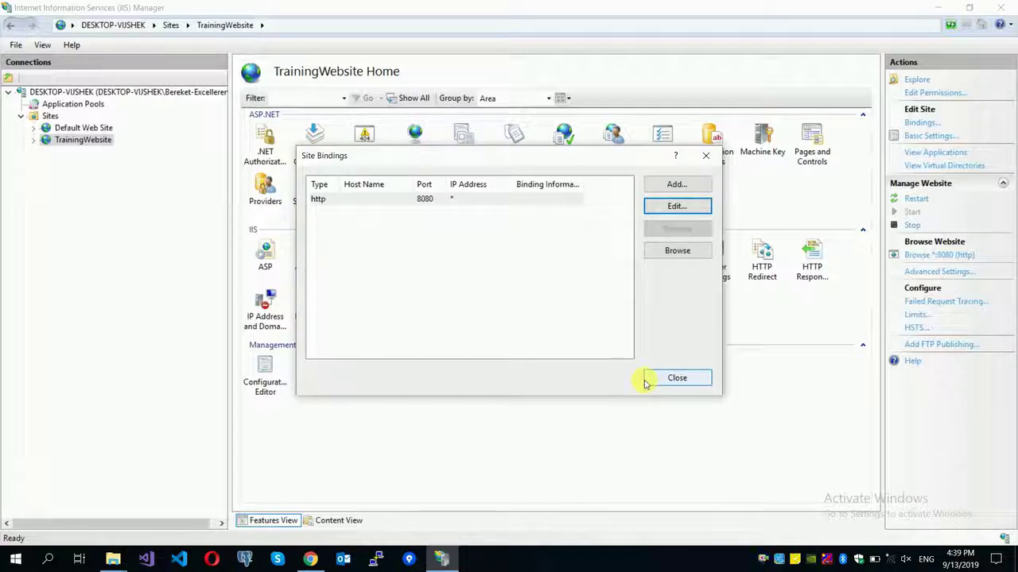
click(479, 315)
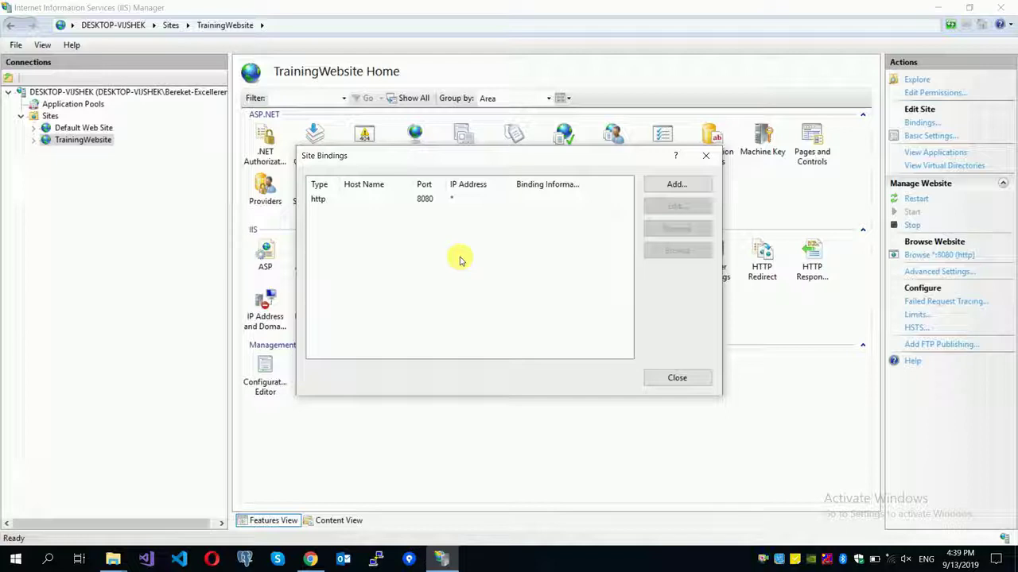
click(672, 377)
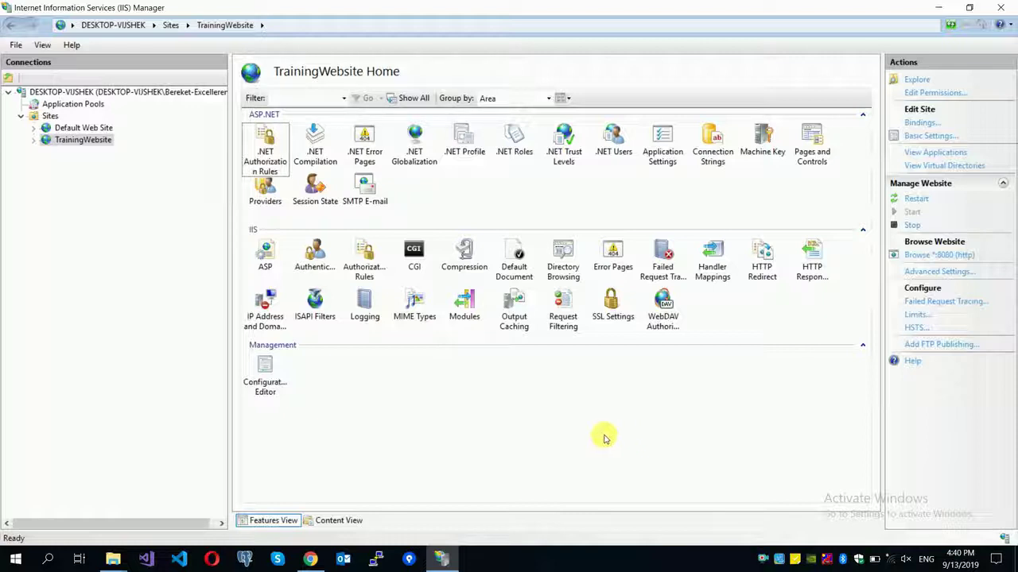
click(441, 560)
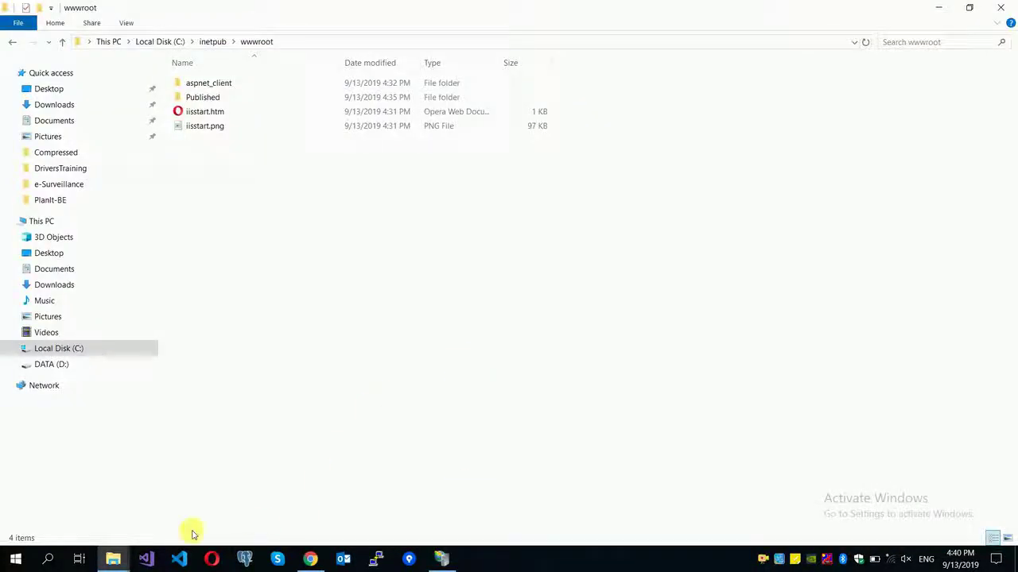
Close the File Explorer windows showing the wwwroot and BT IT Solutions folders.
click(1000, 8)
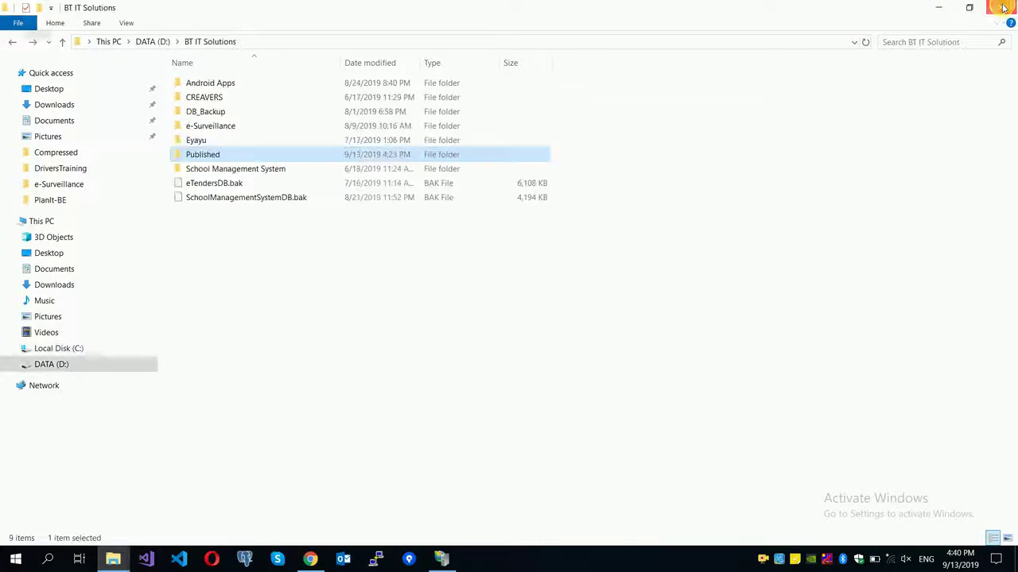
click(1000, 7)
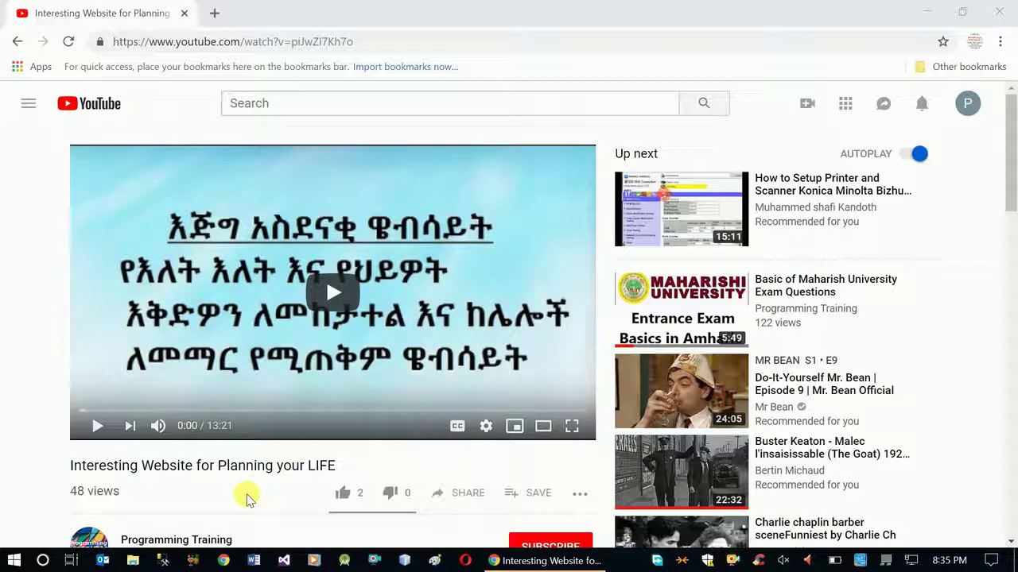
On the YouTube page, like the video "Interesting Website for Planning your LIFE" and open its public comment field.
click(348, 494)
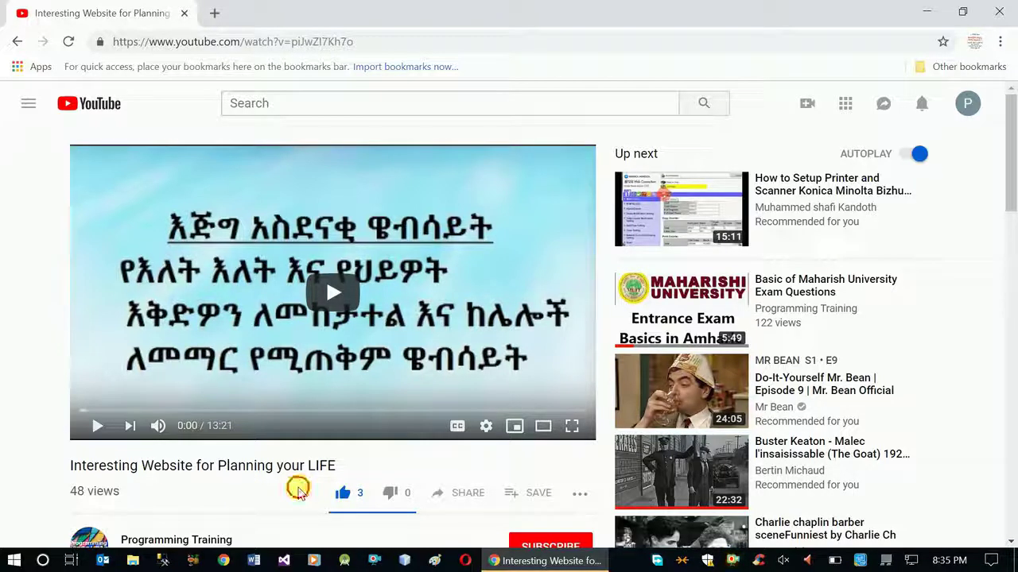
scroll(300, 491, down, 1)
scroll(298, 492, down, 3)
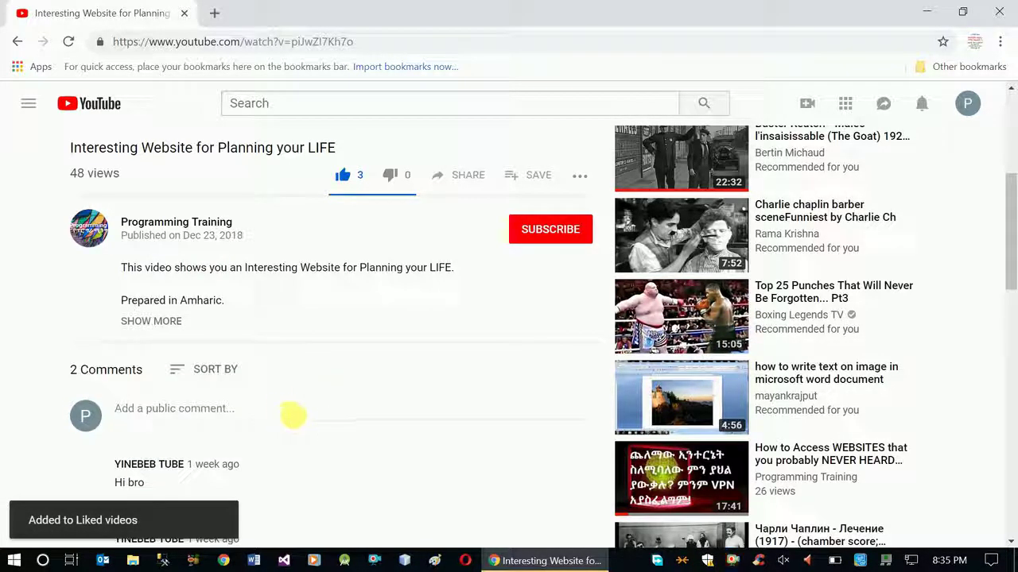
scroll(322, 390, down, 2)
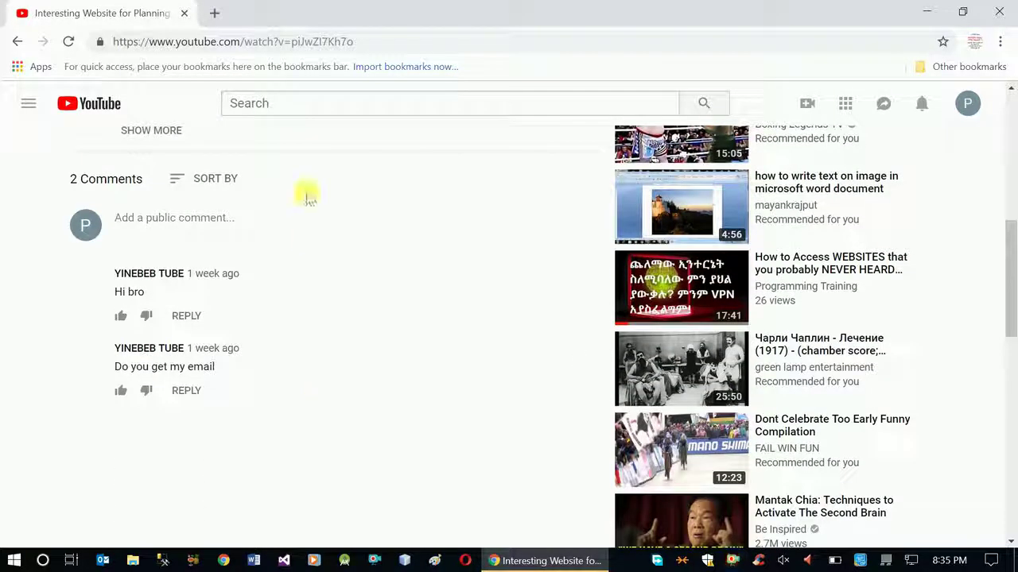
click(267, 221)
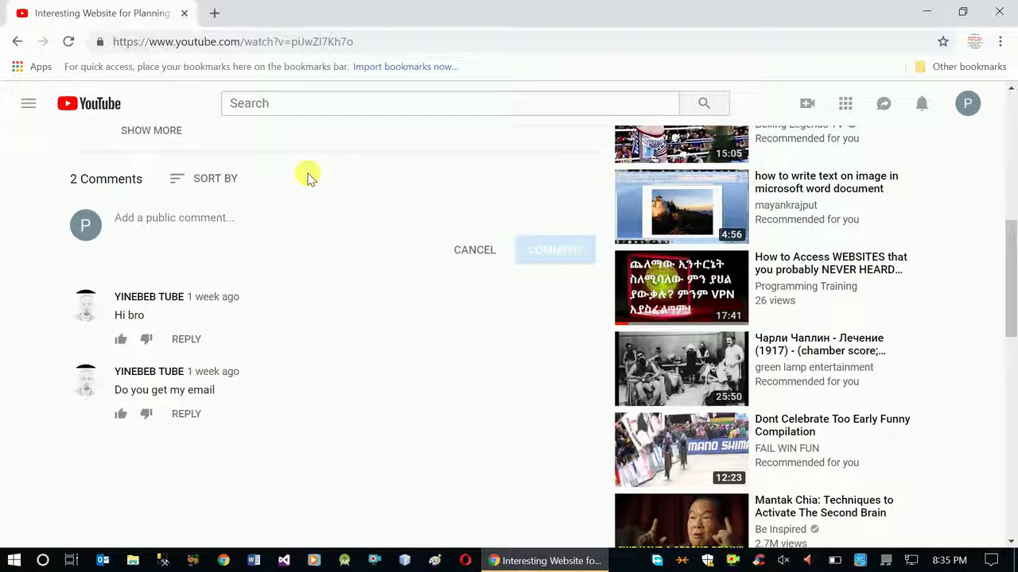
Subscribe to the Programming Training channel from the video's page.
scroll(308, 176, up, 6)
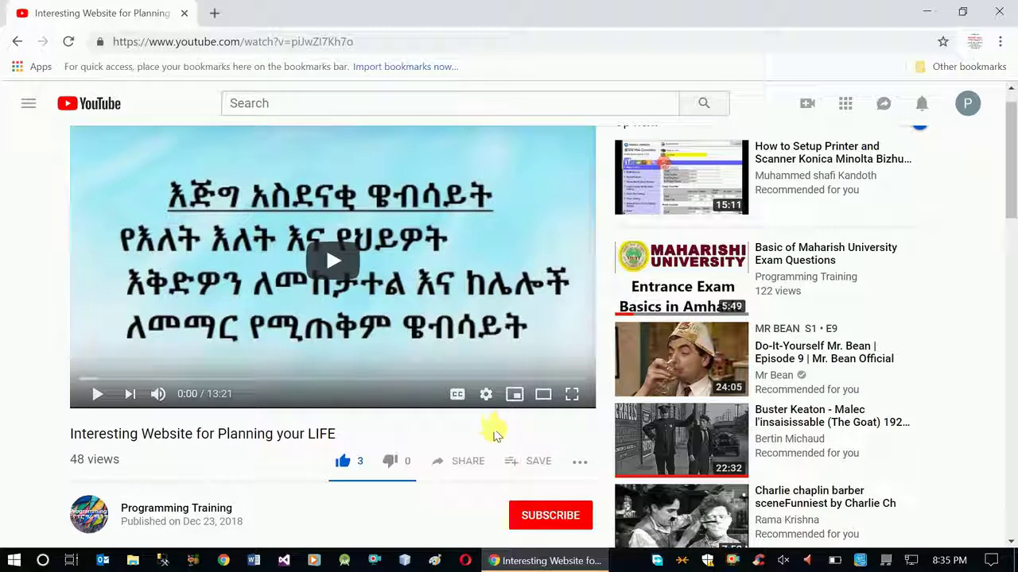
click(555, 517)
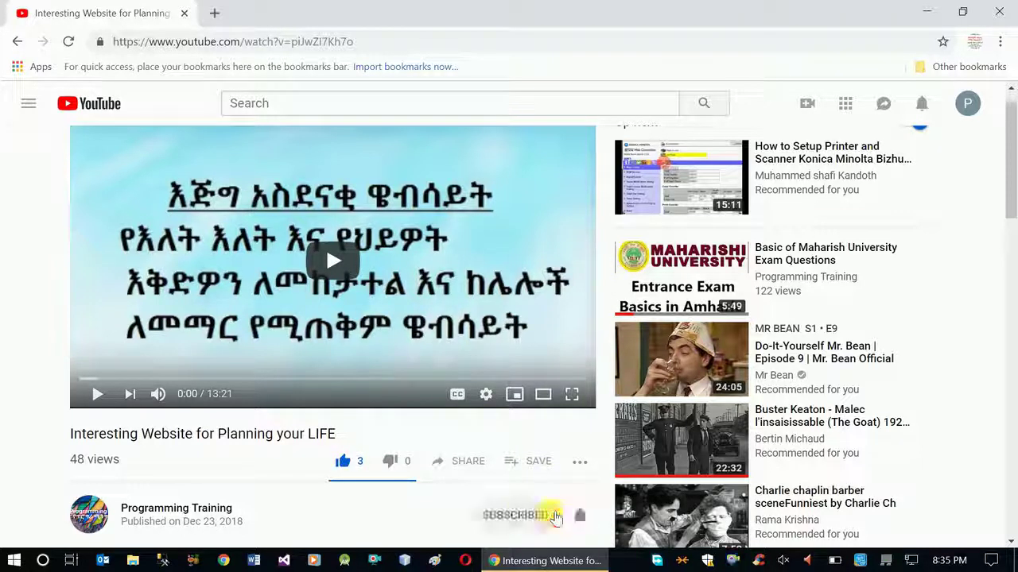